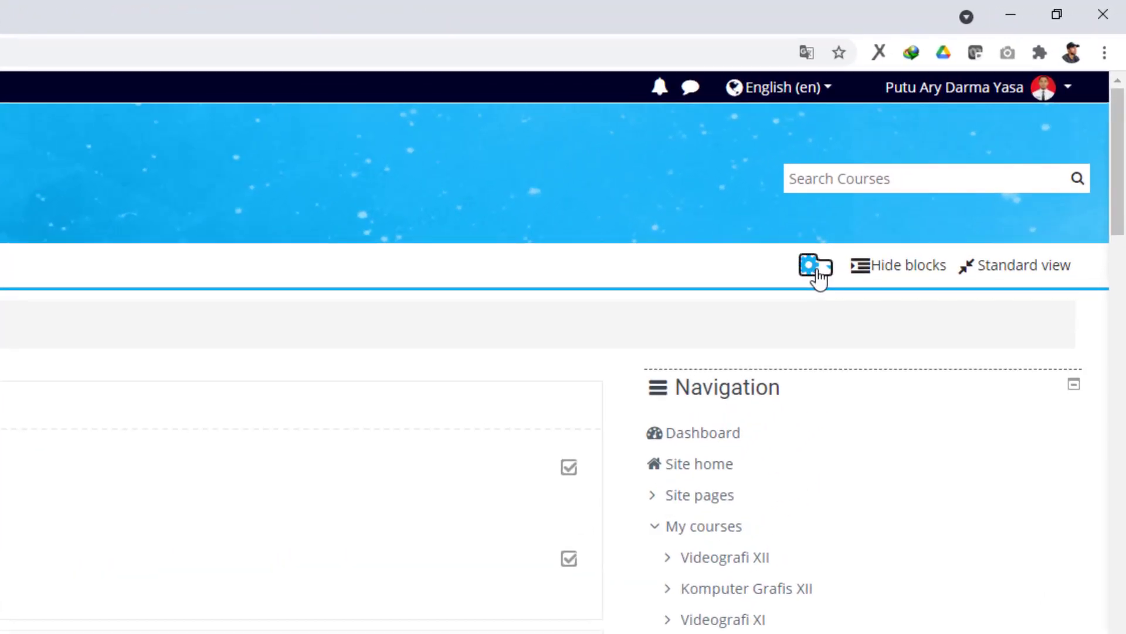
Open the backup settings for the Fotografi XI course
click(942, 156)
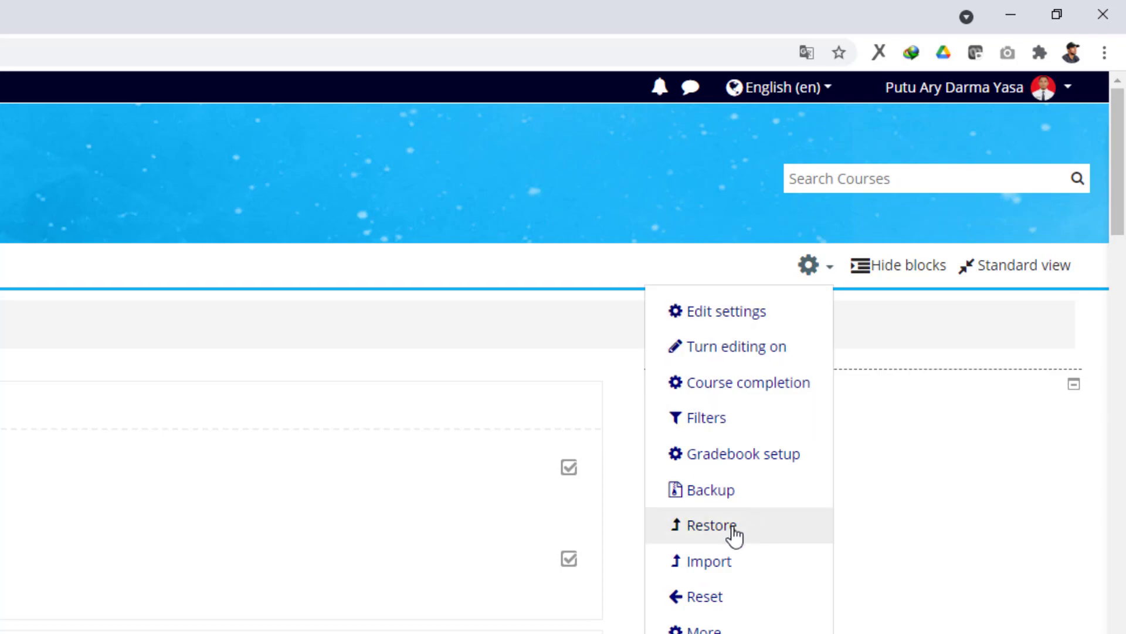
click(712, 499)
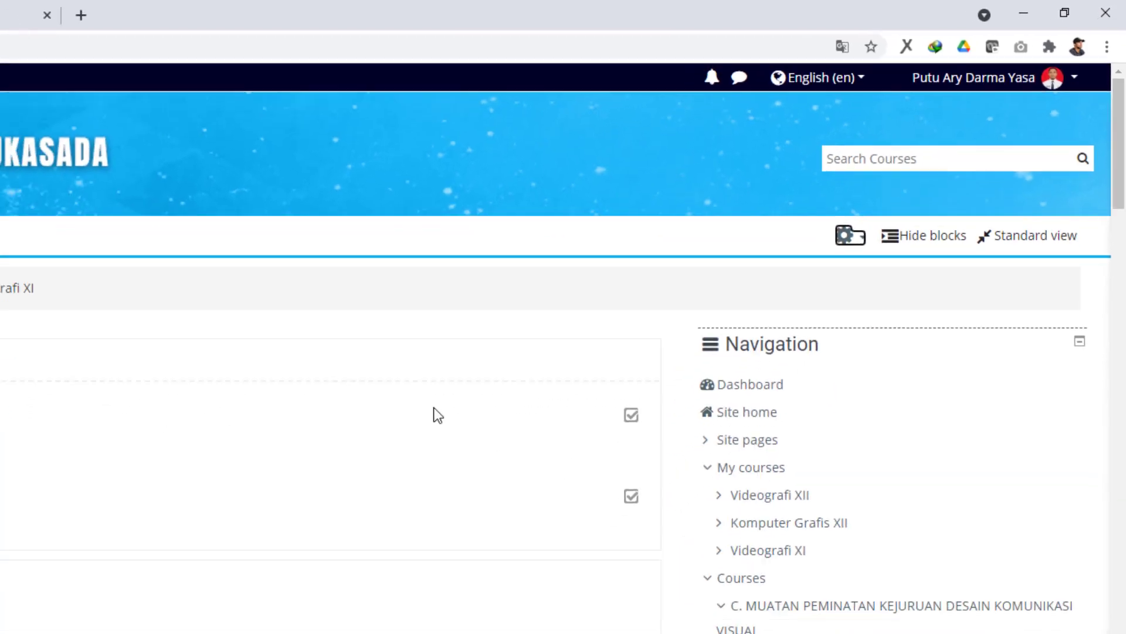
scroll(545, 340, down, 3)
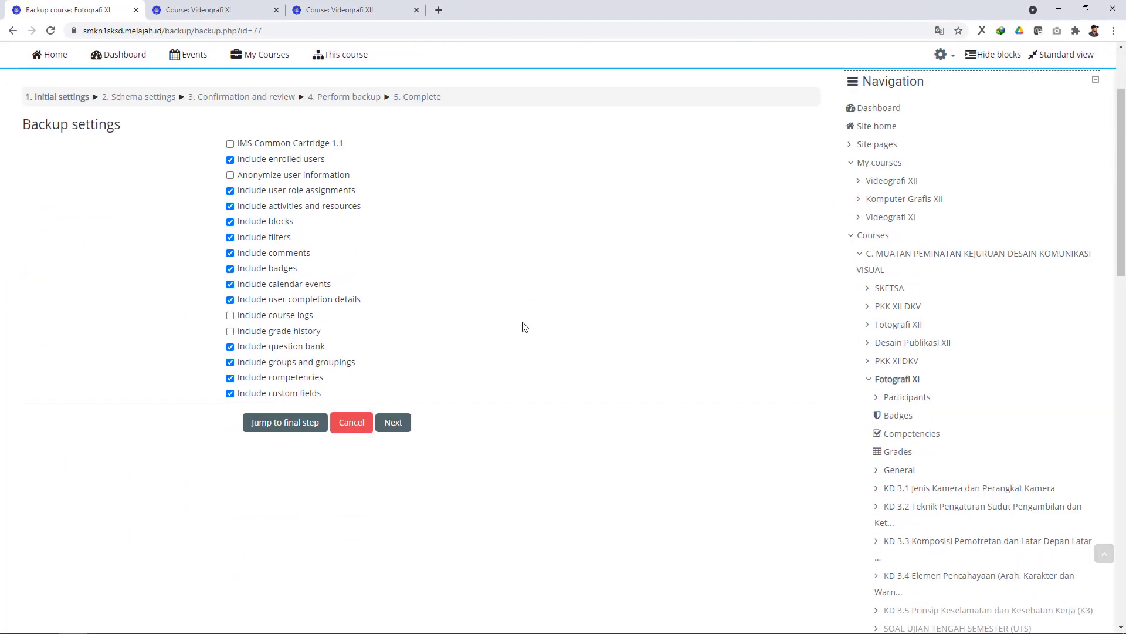
Exclude enrolled users, user role assignments, blocks, filters, and groups and groupings from the course backup
click(272, 131)
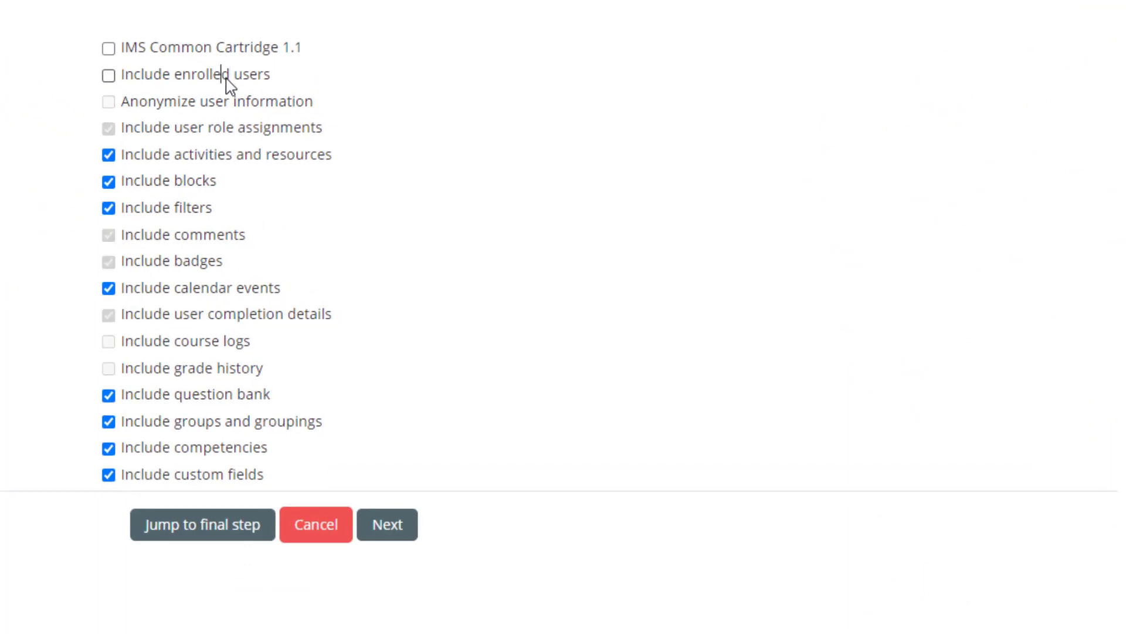
click(227, 78)
click(246, 131)
click(233, 80)
click(189, 183)
click(200, 210)
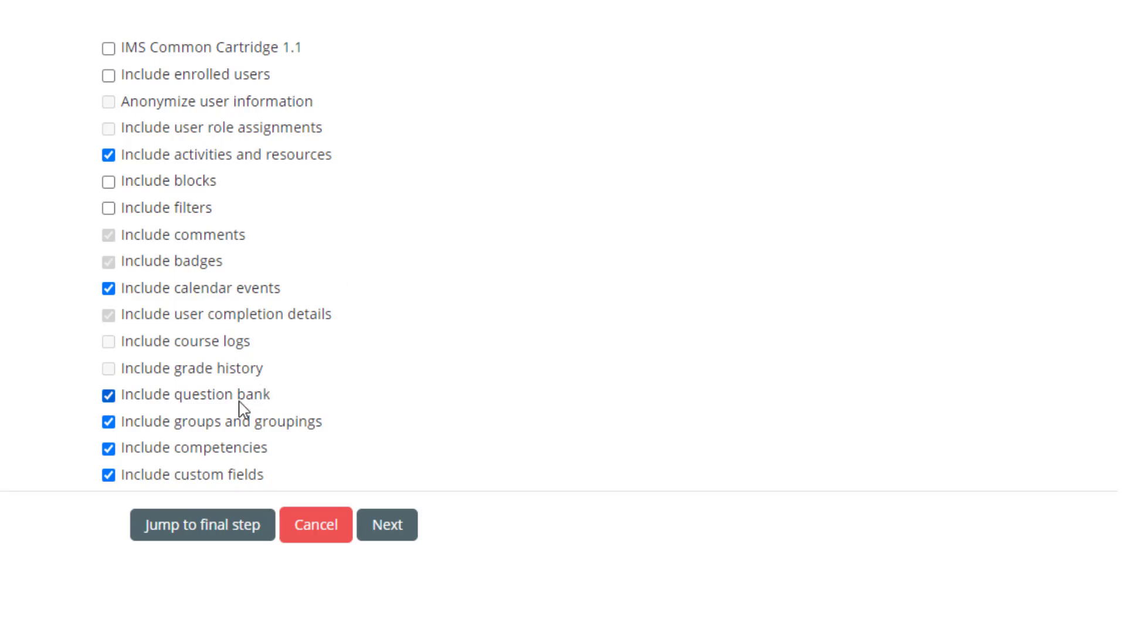
click(233, 422)
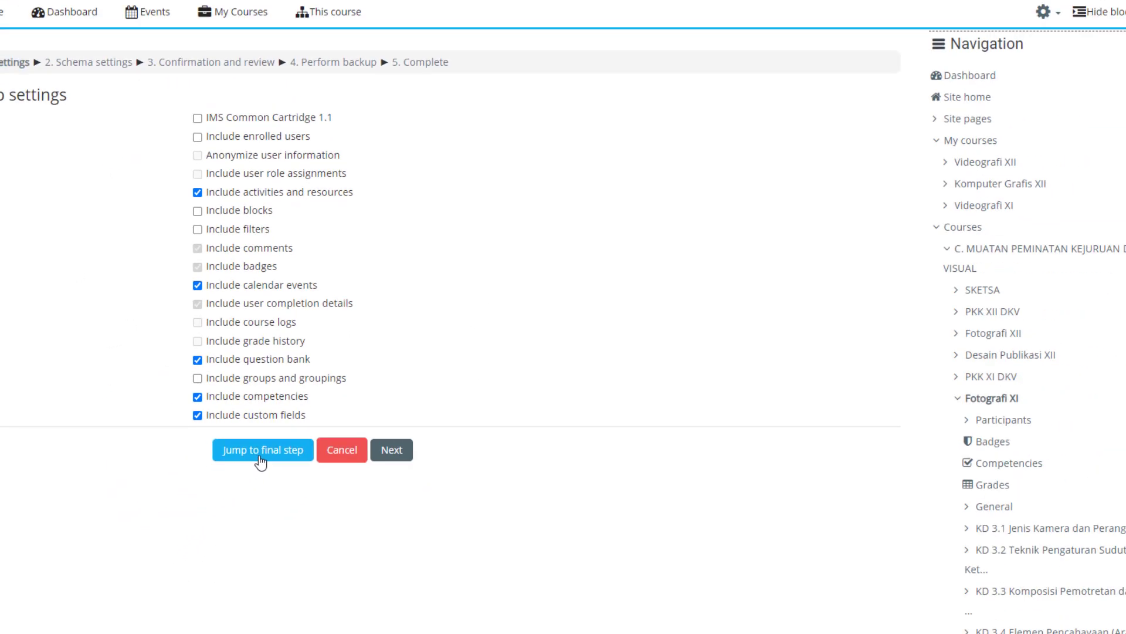
Run the backup straight to its final step and download the new Fotografi XI file from the user private backup area
click(261, 461)
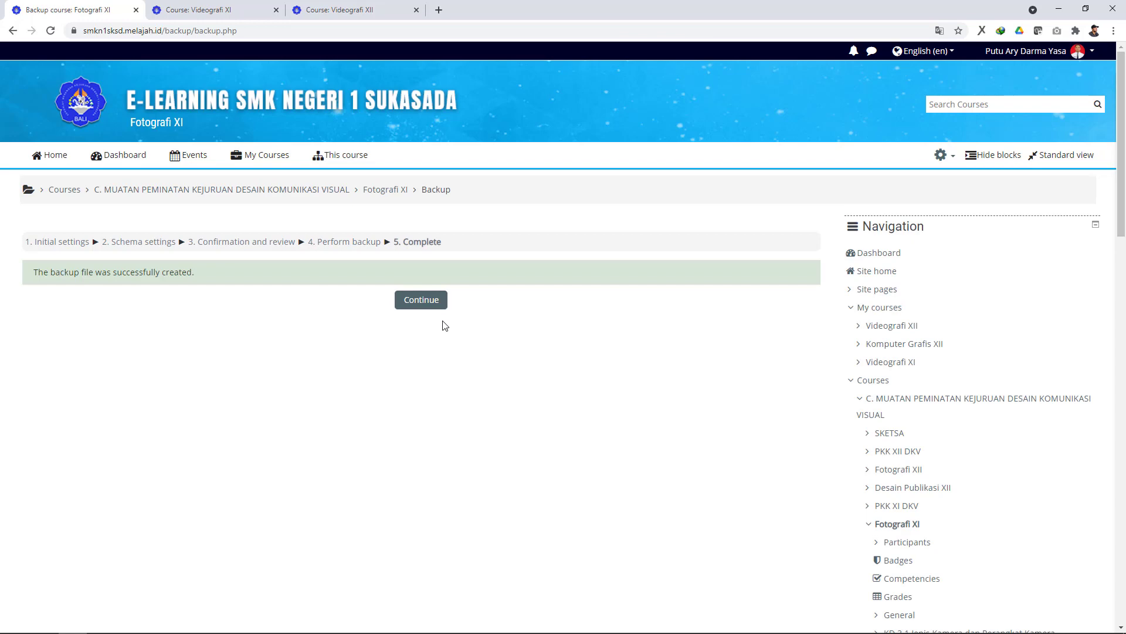
click(430, 299)
scroll(387, 412, down, 1)
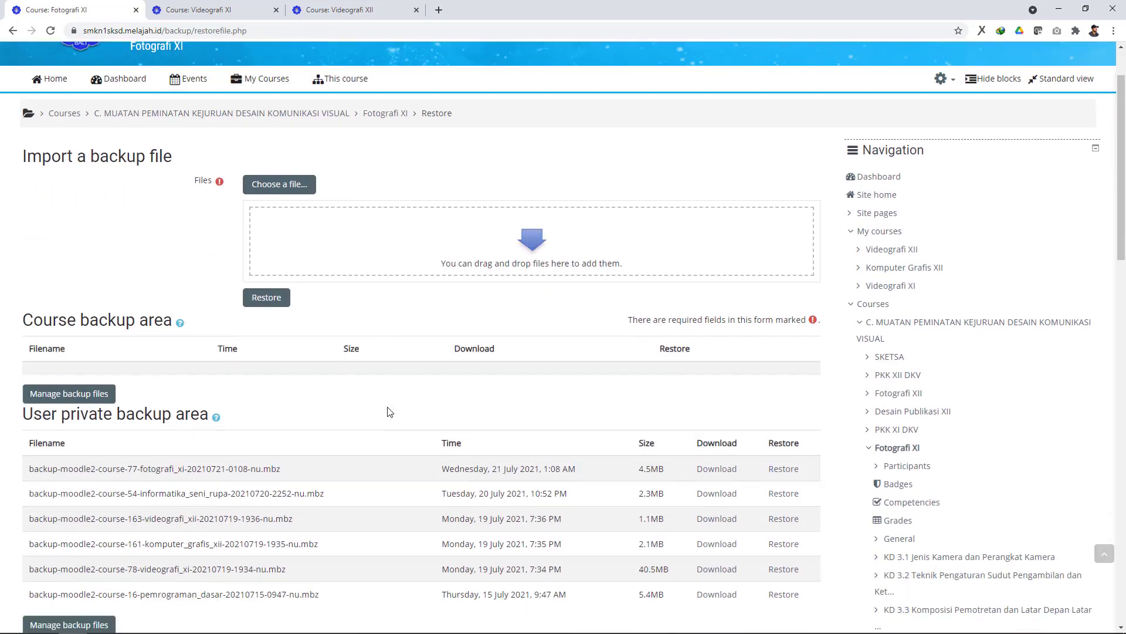
scroll(388, 412, down, 1)
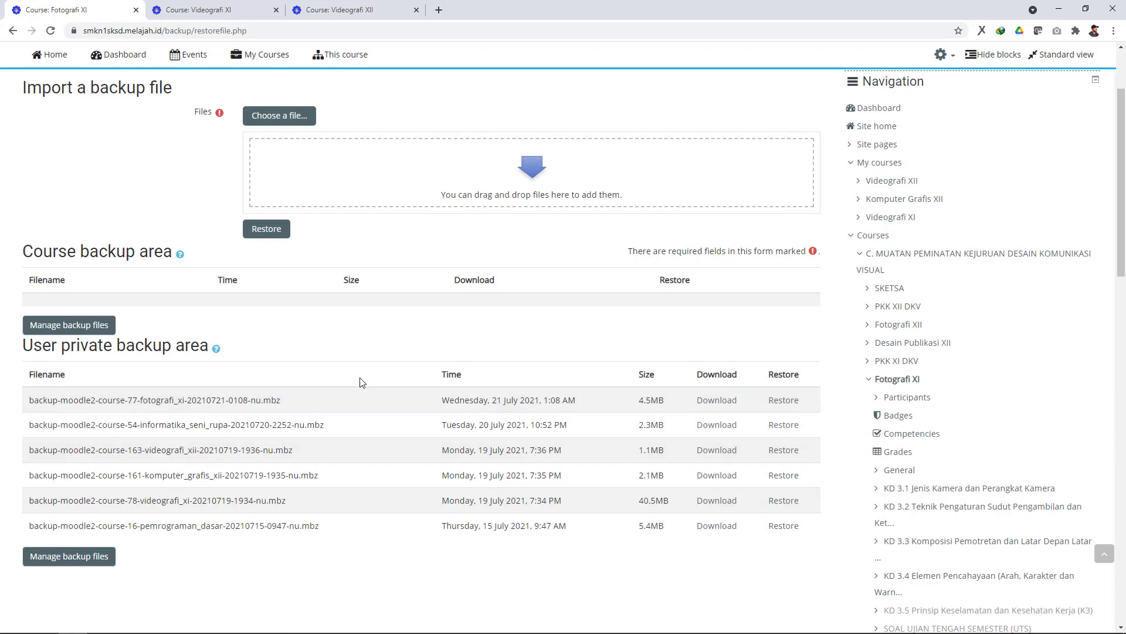
click(720, 404)
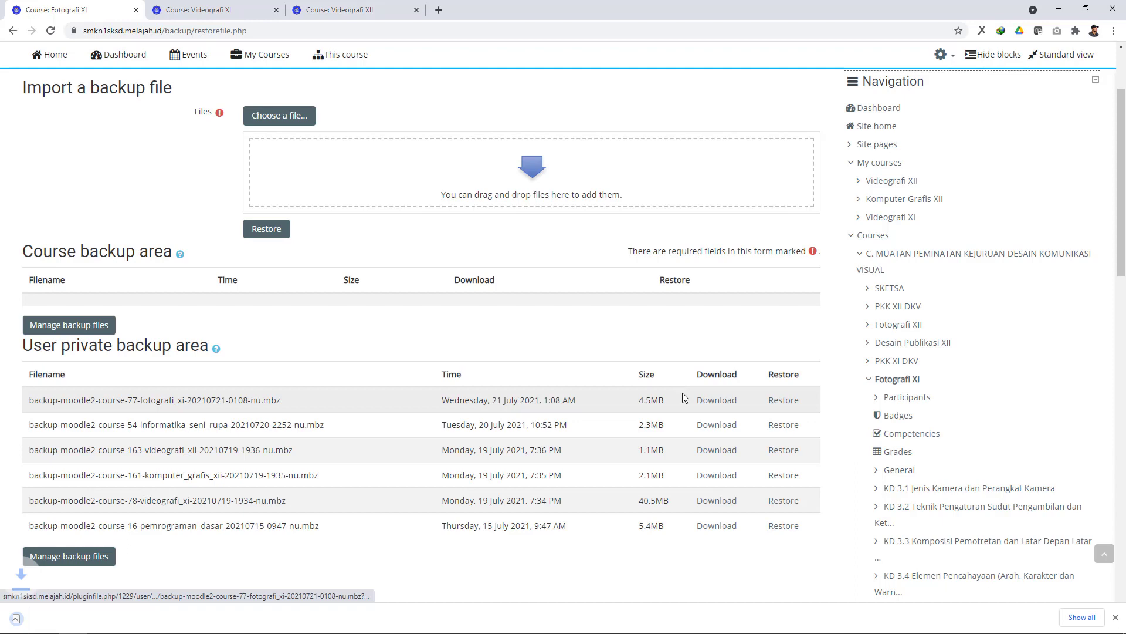
Return to the Fotografi XI course page and open its participants list
scroll(383, 235, up, 3)
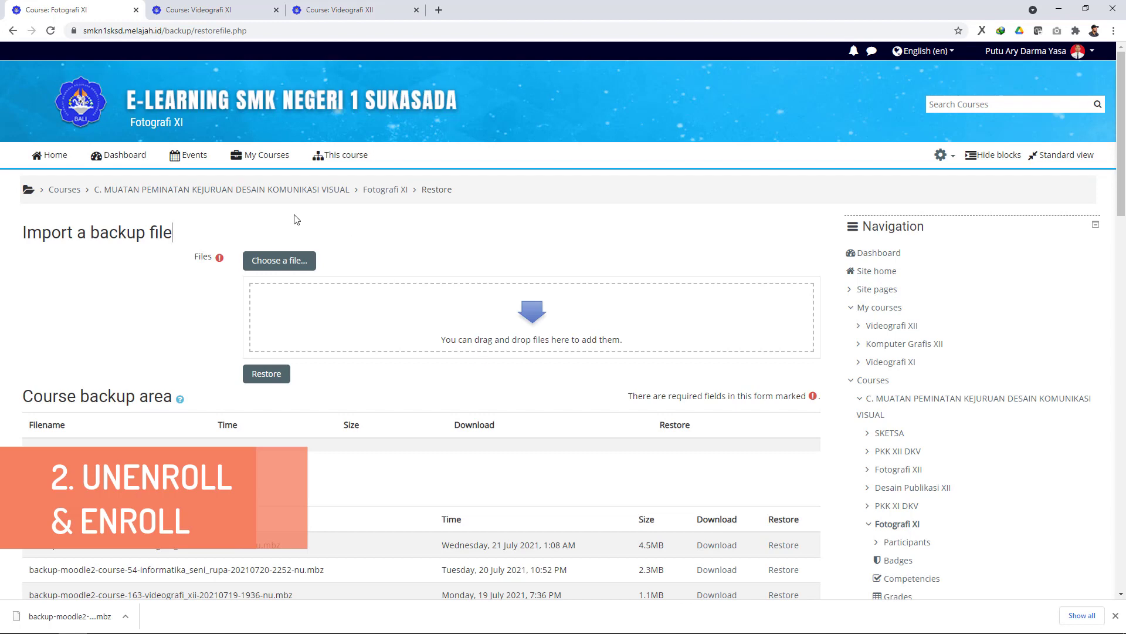
click(392, 194)
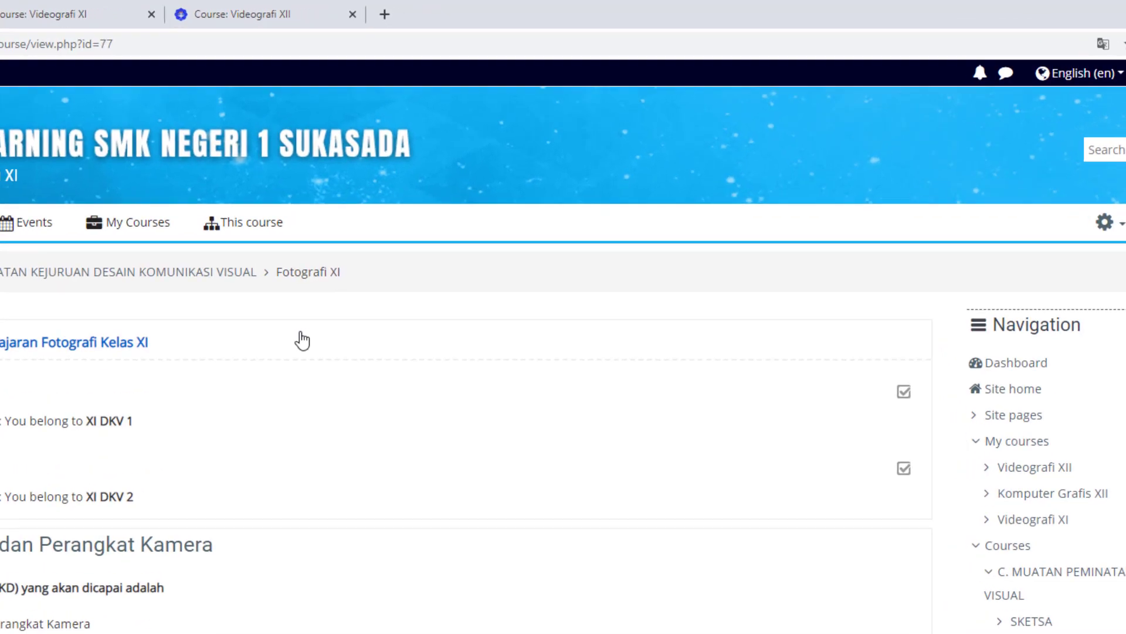
click(254, 241)
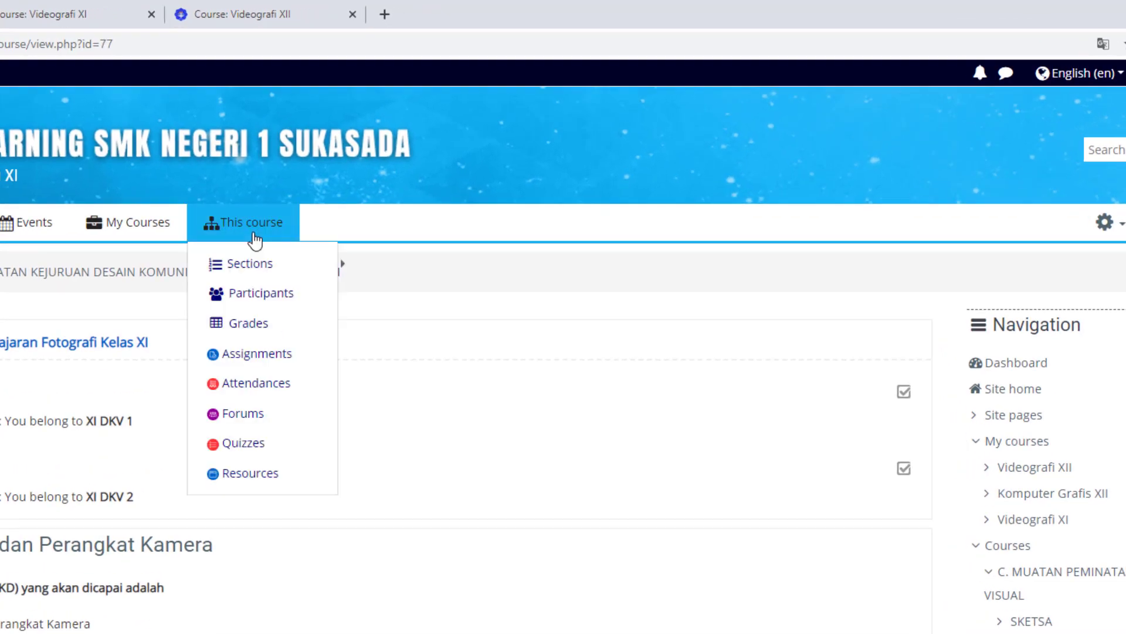
click(262, 296)
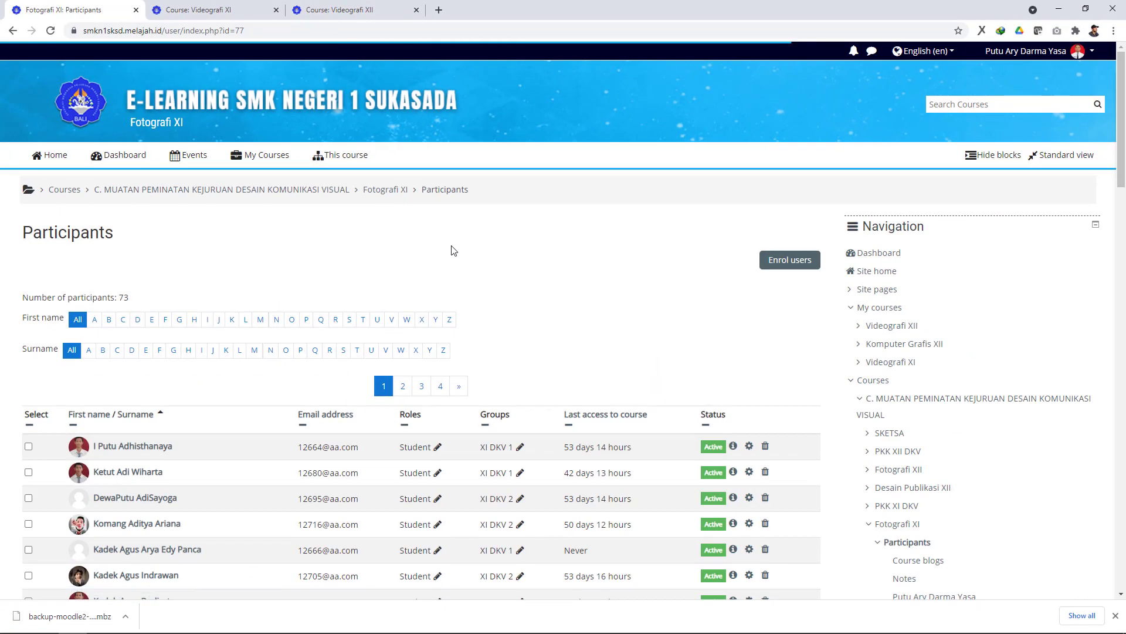
Review the participants list and show all participants on a single page
scroll(452, 249, down, 1)
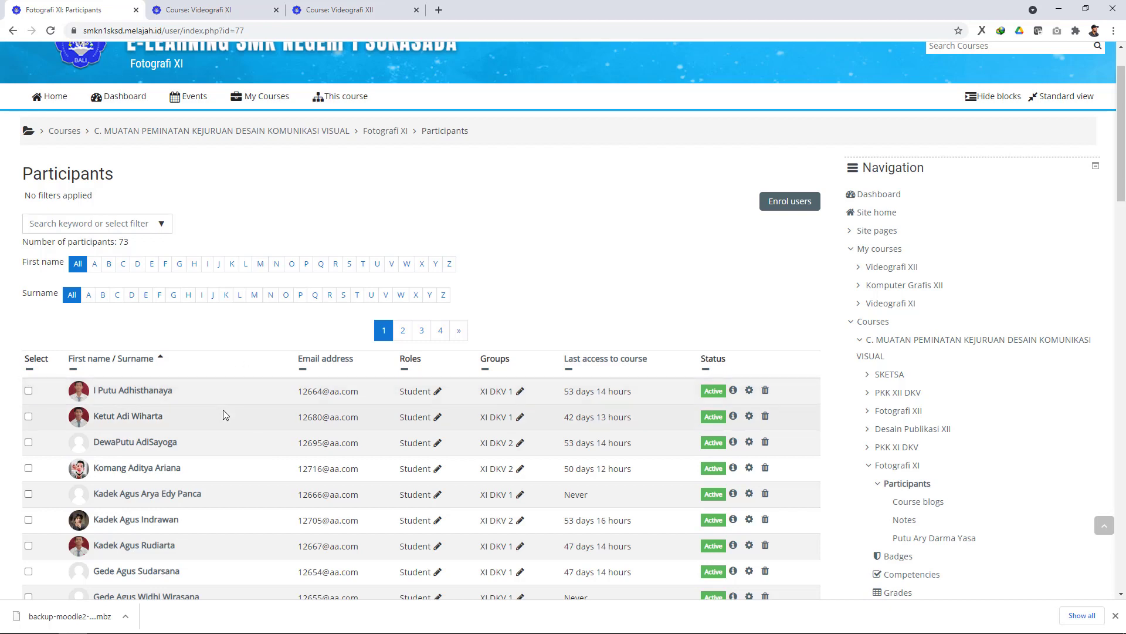
scroll(223, 411, up, 1)
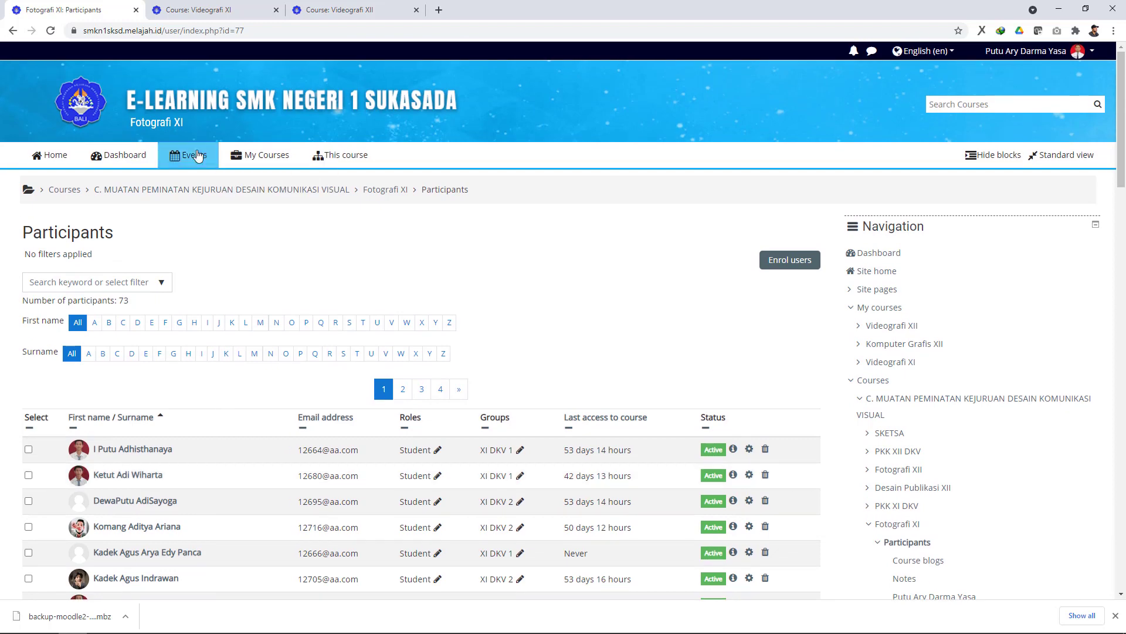
scroll(270, 281, down, 2)
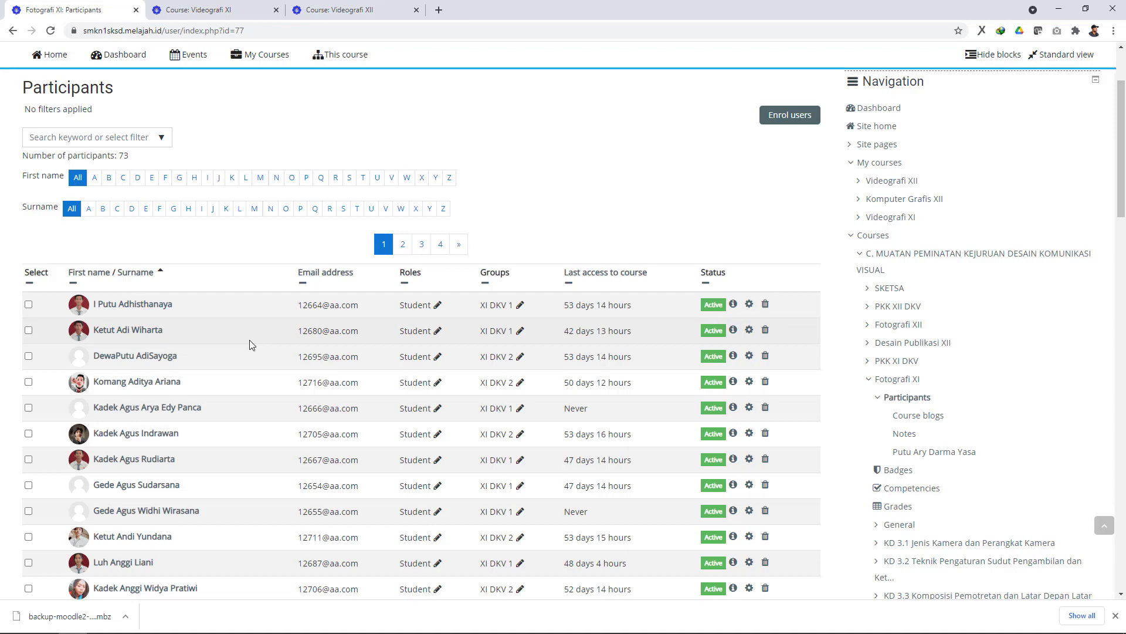
scroll(249, 344, down, 8)
scroll(270, 307, up, 6)
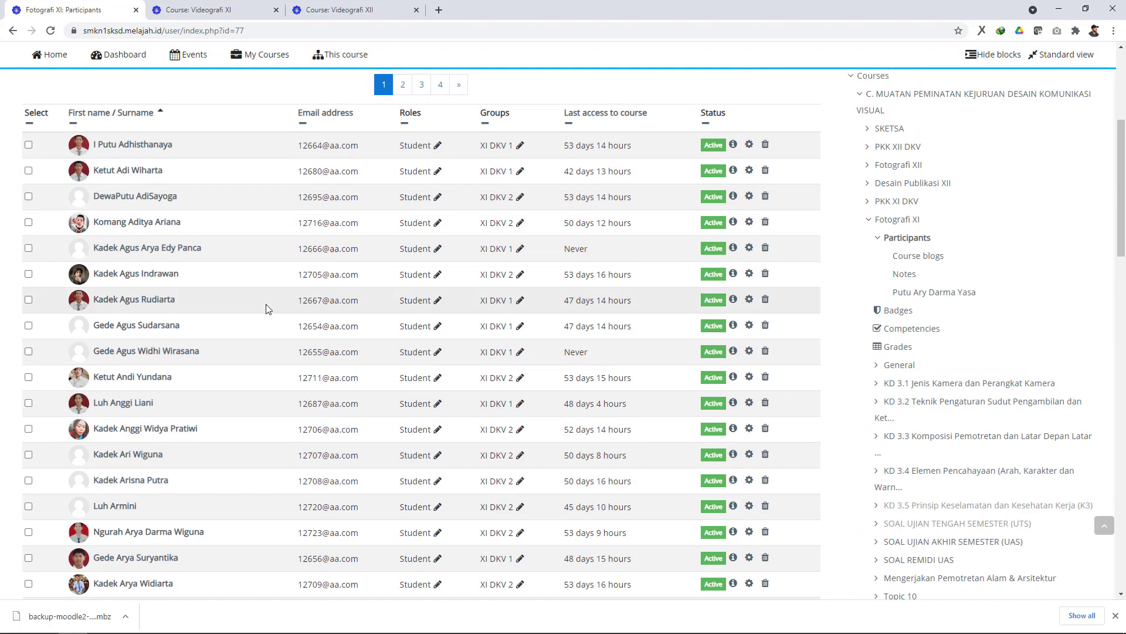
scroll(267, 308, down, 8)
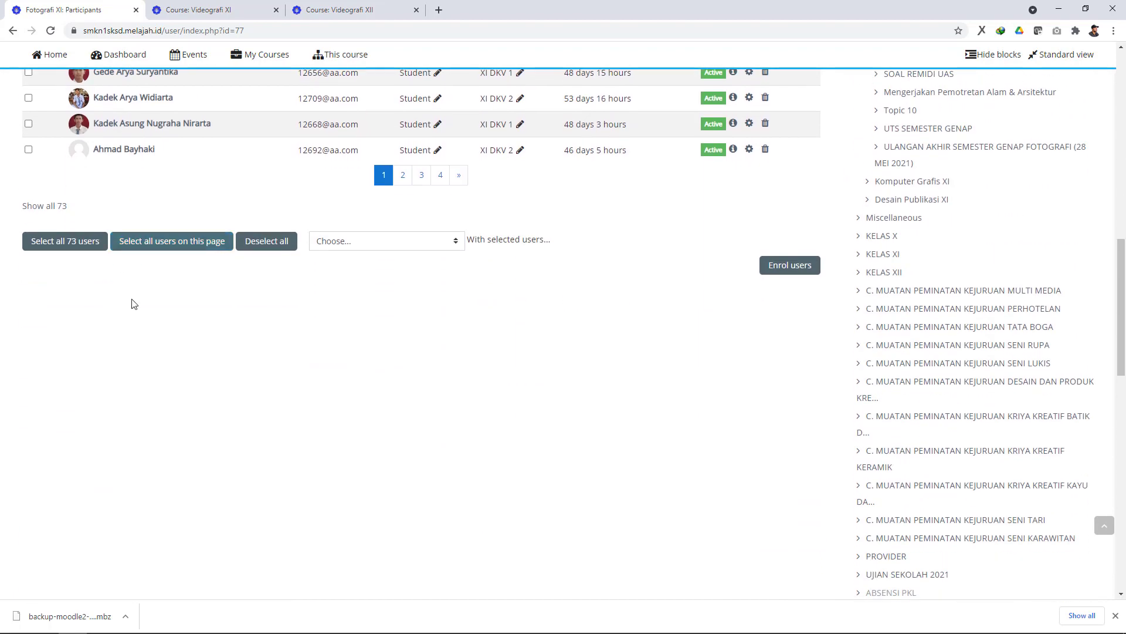
click(55, 205)
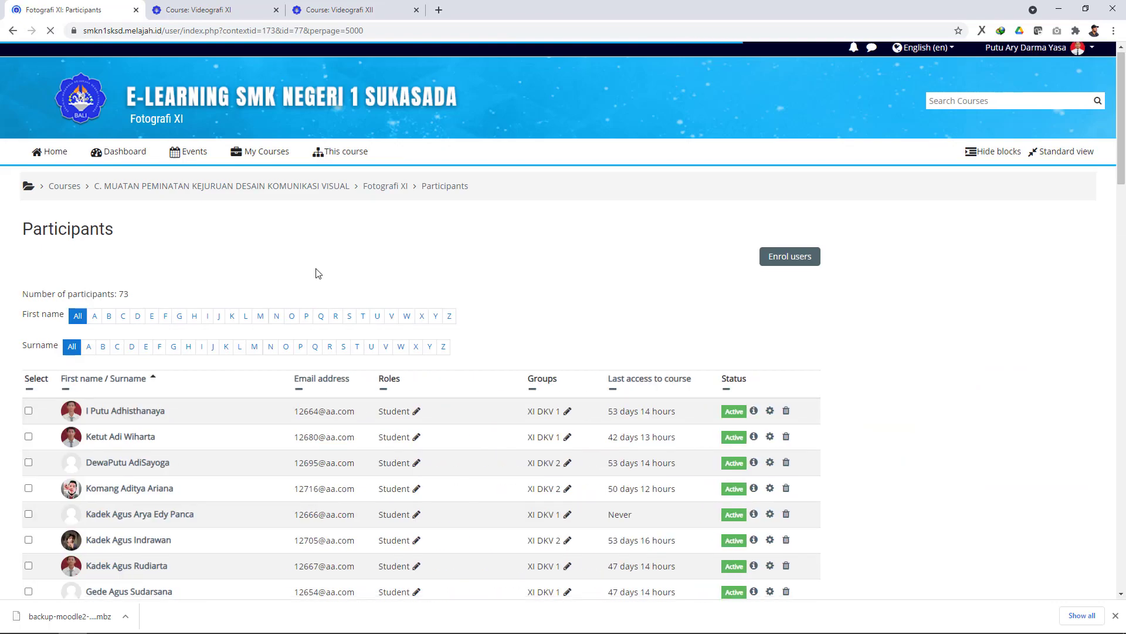
Select every participant except the two with the Teacher, Course creator role
scroll(317, 273, down, 20)
scroll(317, 273, down, 15)
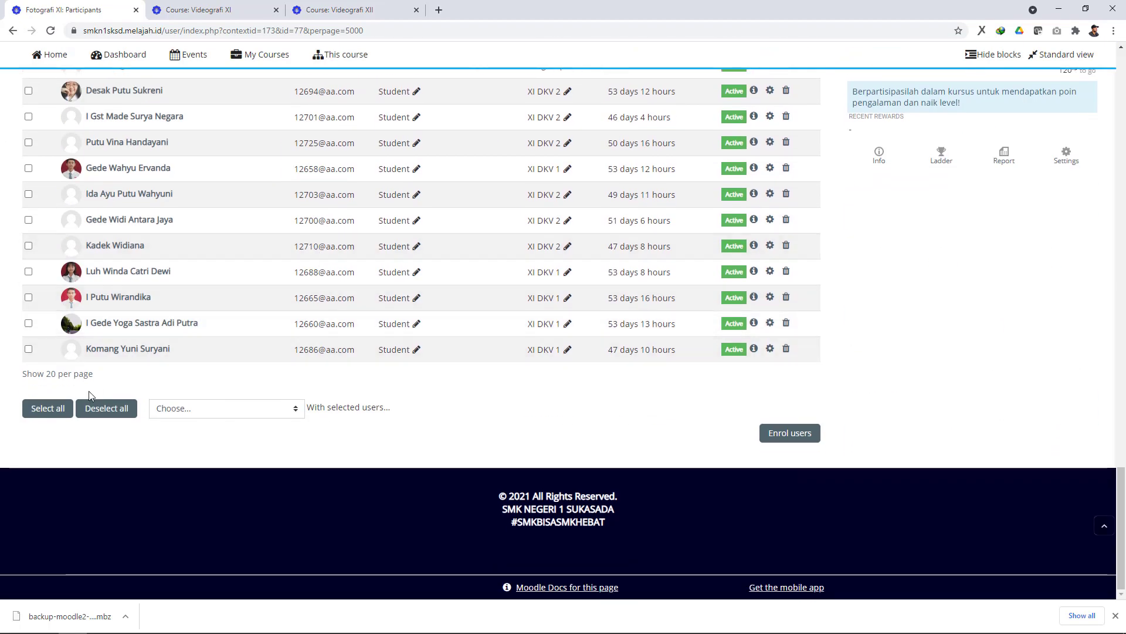
click(50, 410)
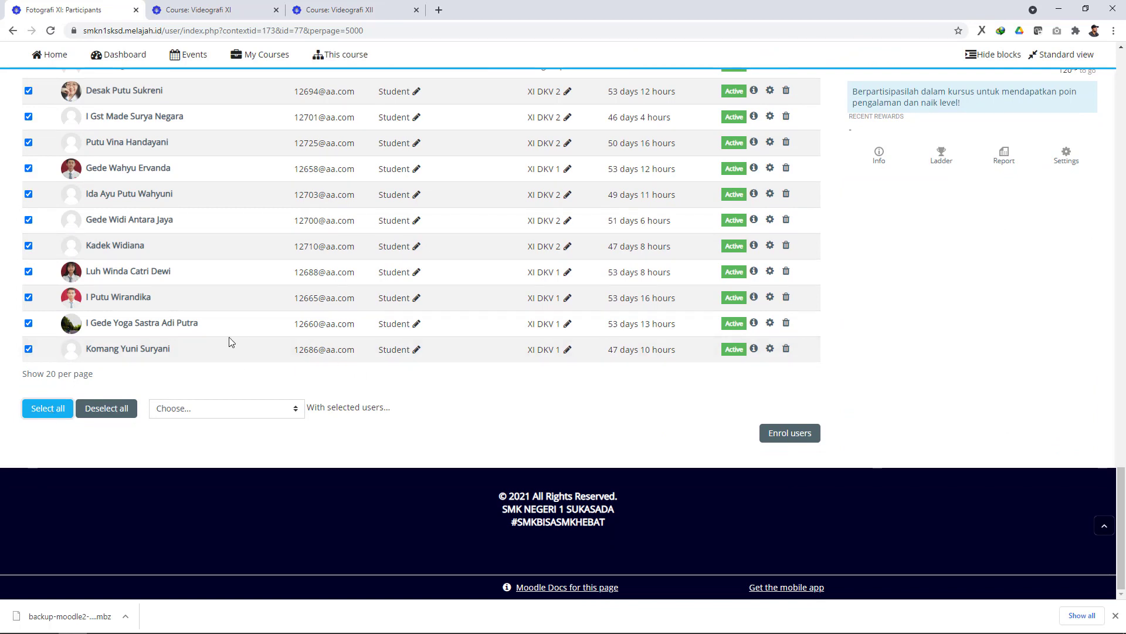
scroll(336, 342, up, 4)
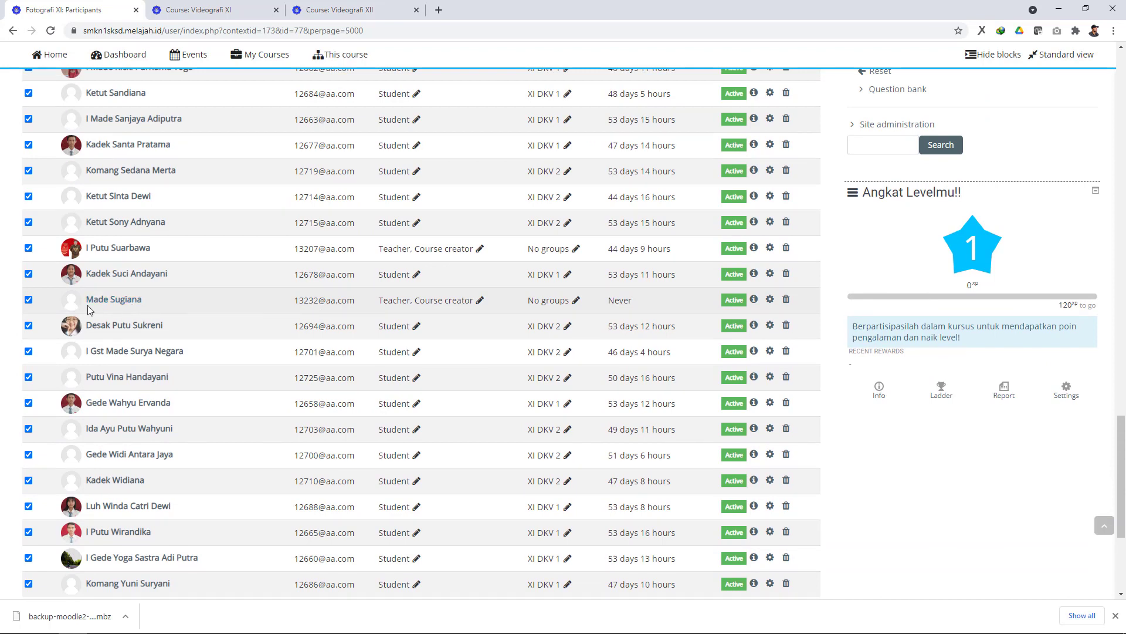
click(28, 300)
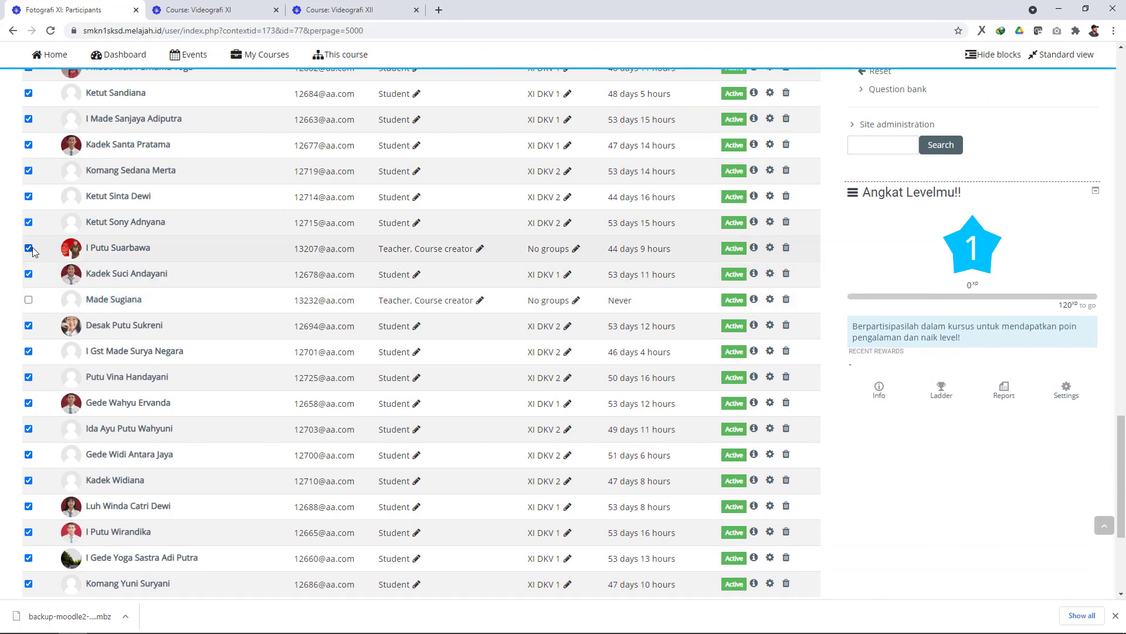
click(29, 248)
scroll(445, 287, up, 5)
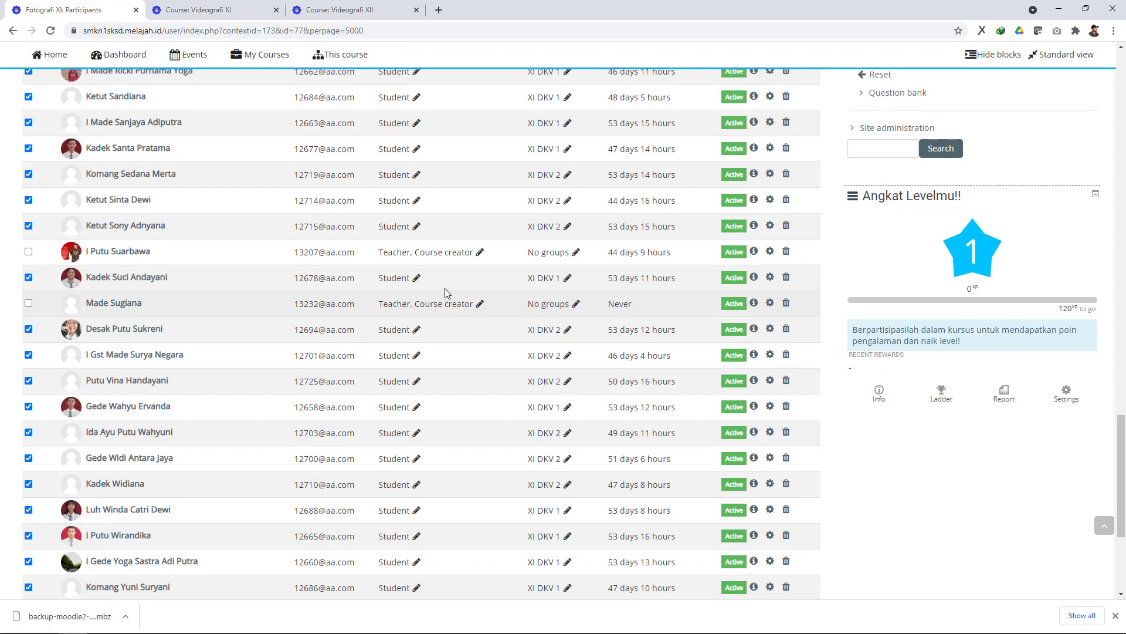
scroll(445, 290, up, 20)
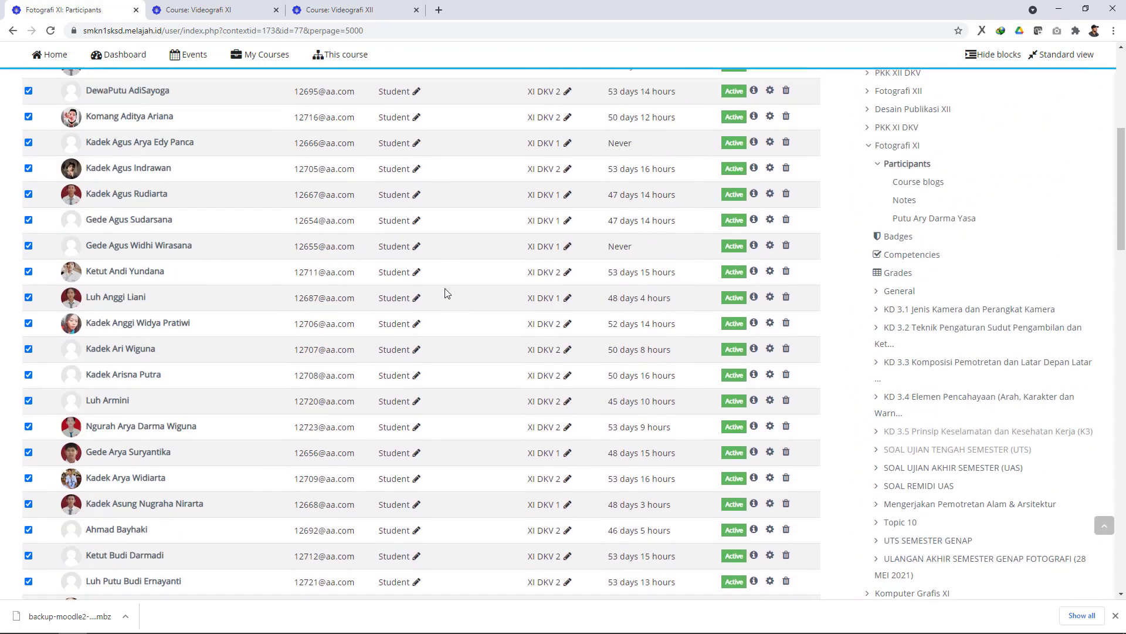
scroll(445, 293, down, 20)
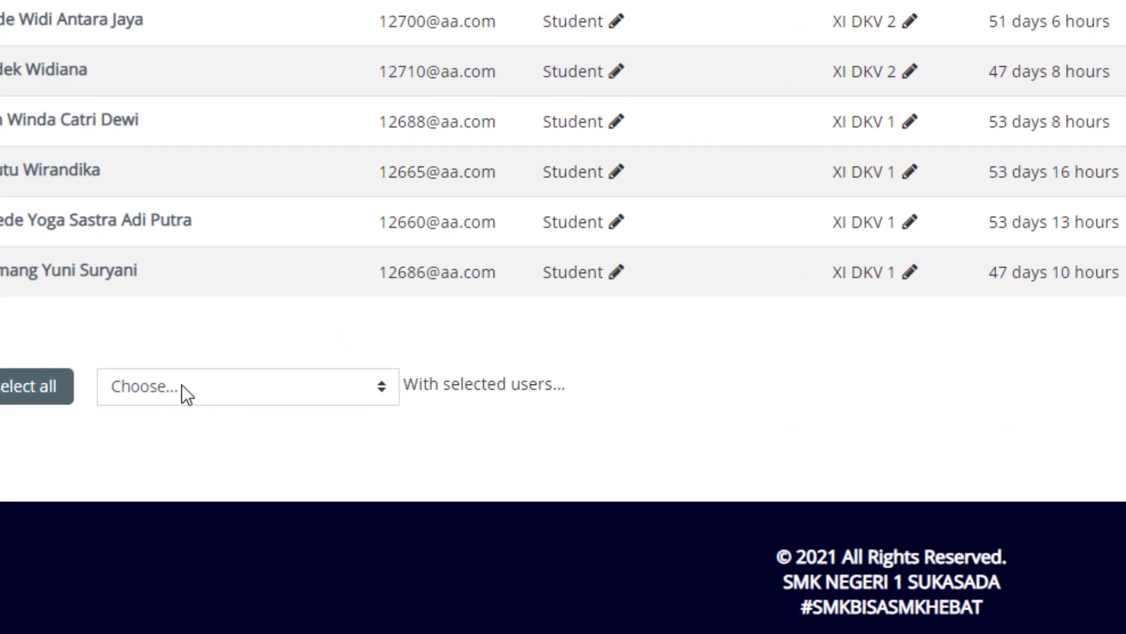
Delete the manual enrolments of the selected participants and confirm unenrolling them from the course
click(204, 391)
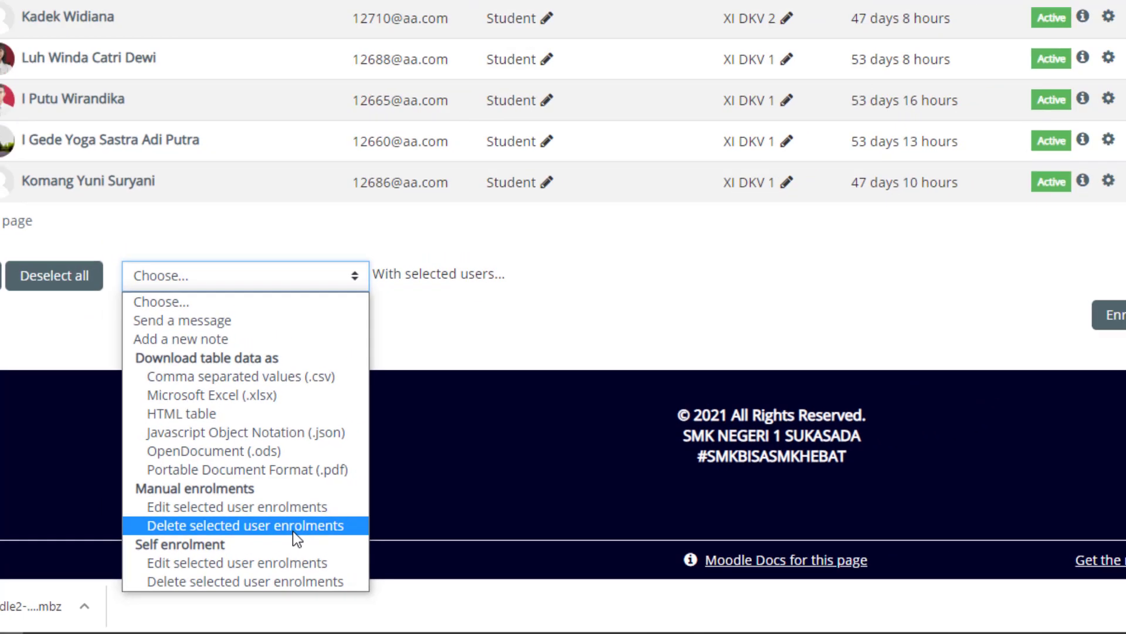
click(314, 506)
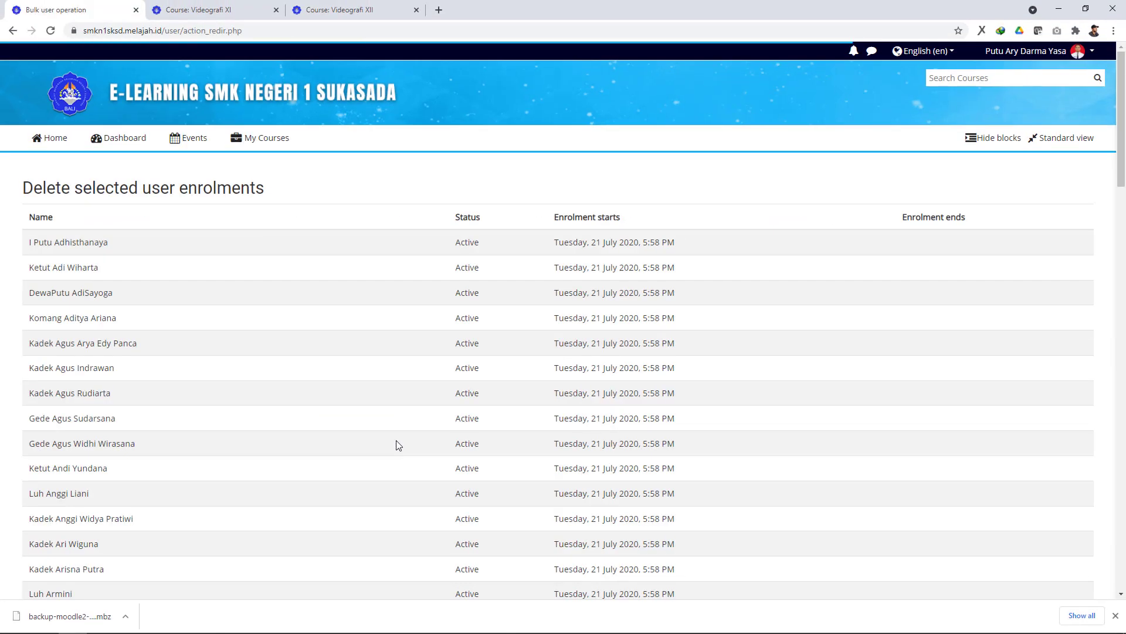
scroll(396, 443, down, 5)
scroll(400, 439, down, 10)
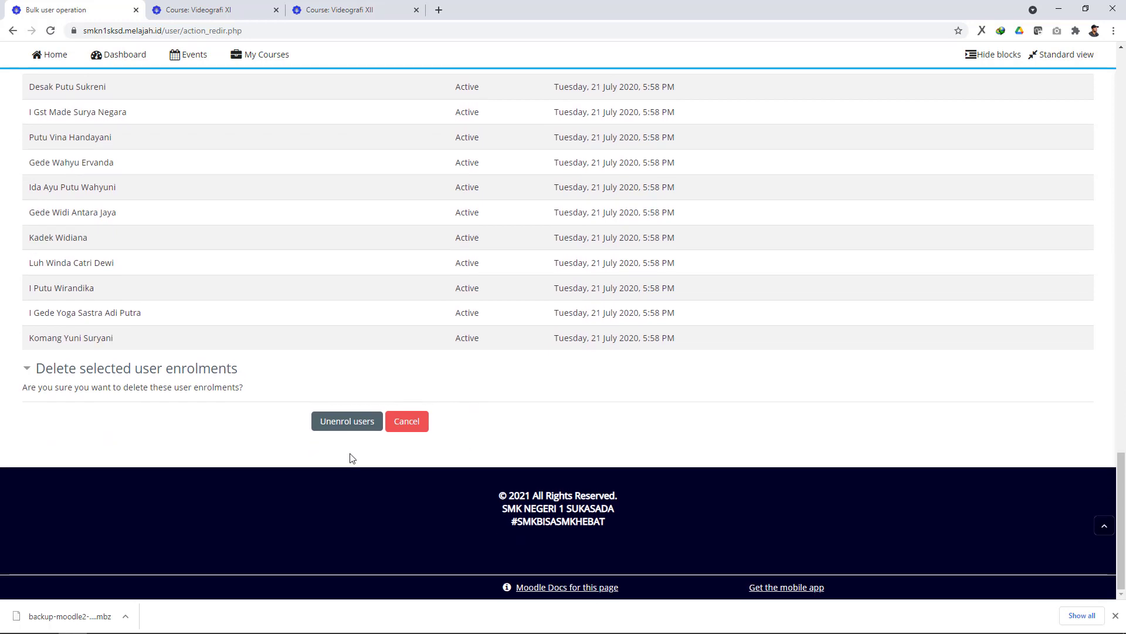
click(352, 425)
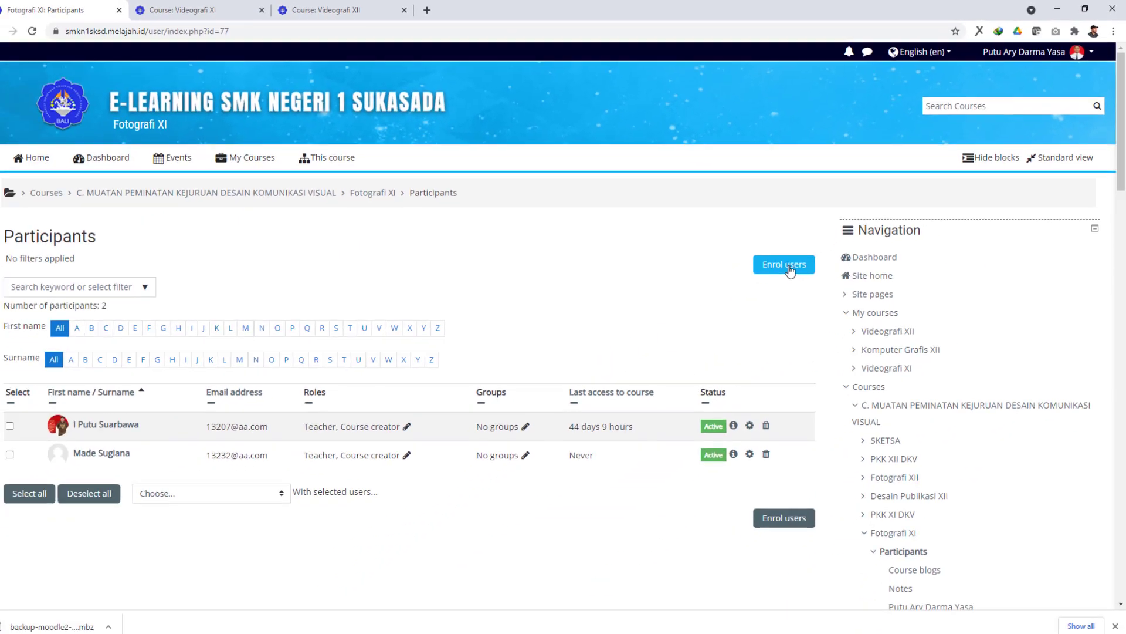
Open the user enrolment form for the course and browse the list of available cohorts
click(788, 267)
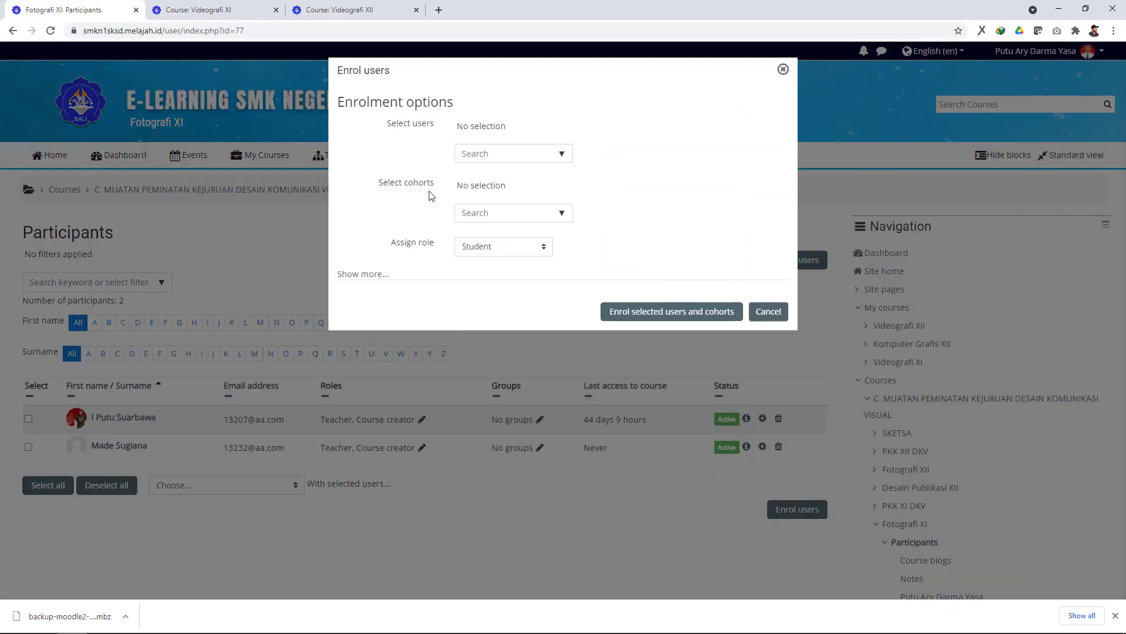
click(494, 214)
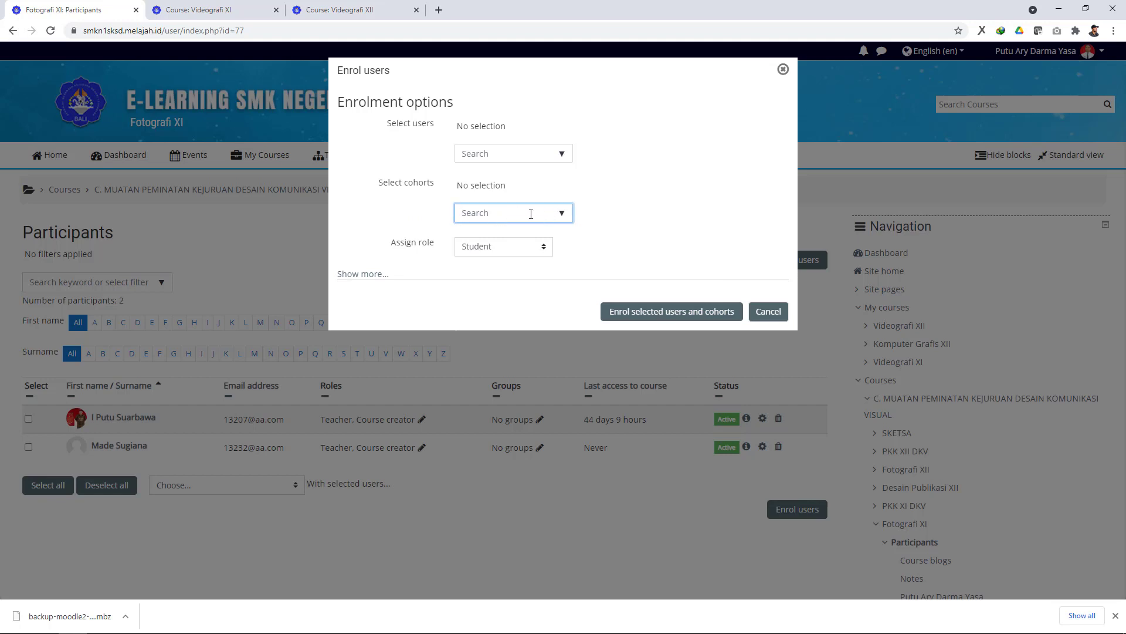
click(562, 213)
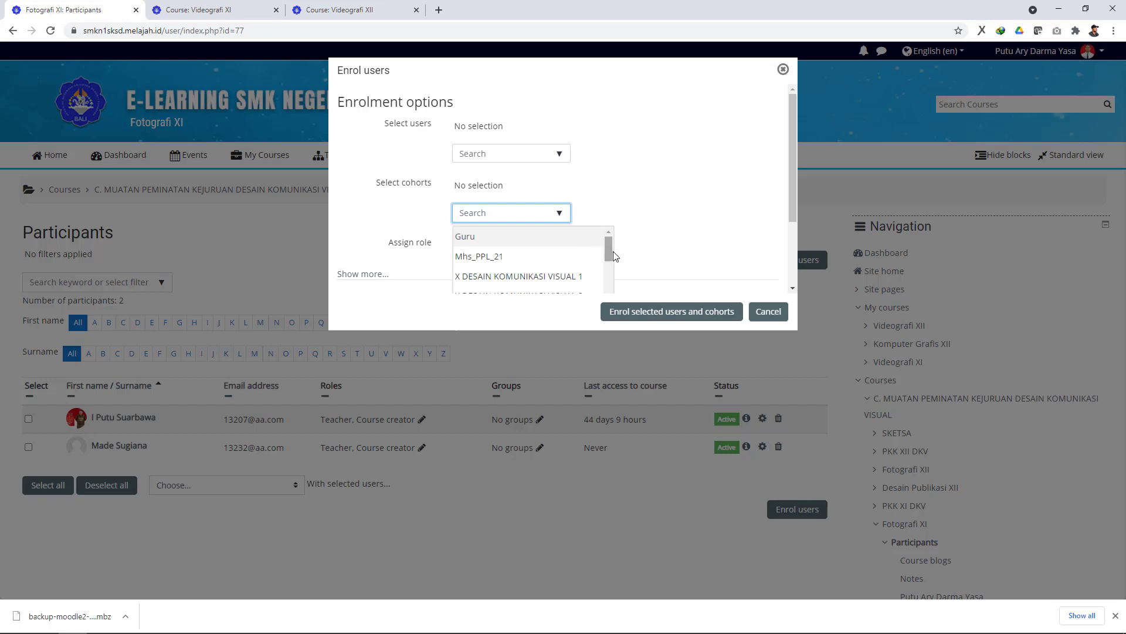
drag(611, 252, 610, 280)
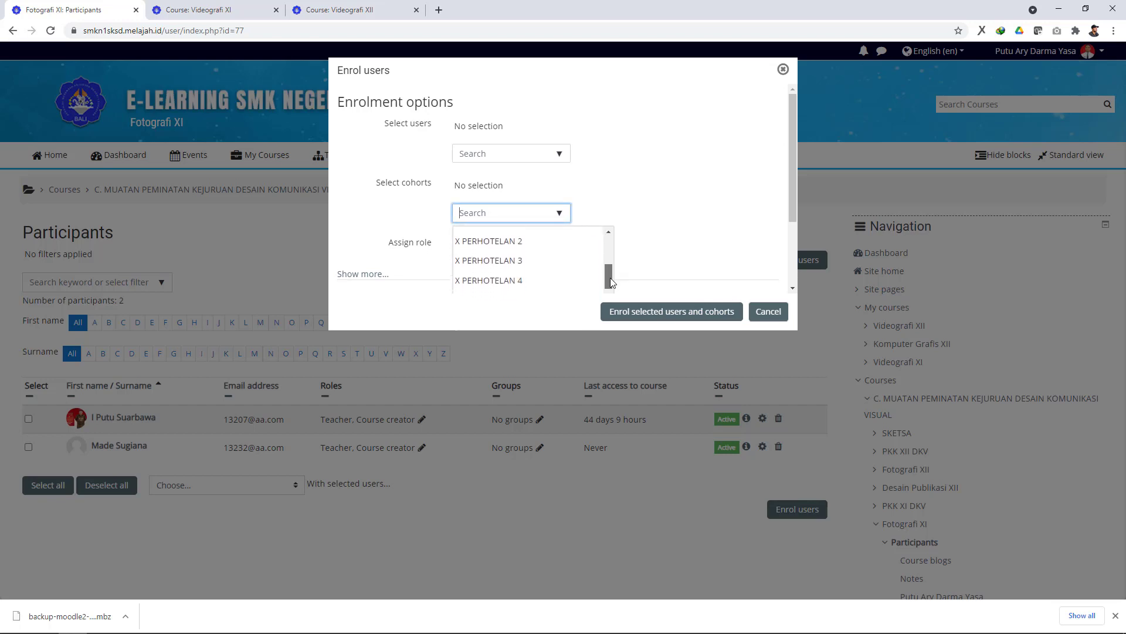
key(Down)
key(Down)
key(Down)
key(Down)
key(Down)
key(Down)
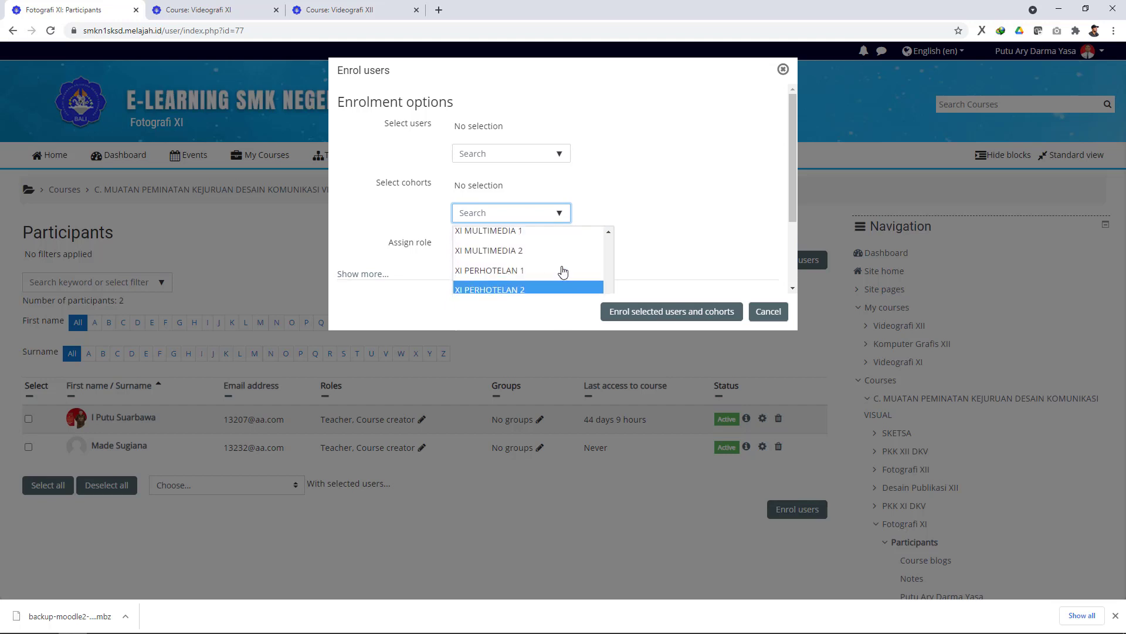
scroll(563, 270, up, 1)
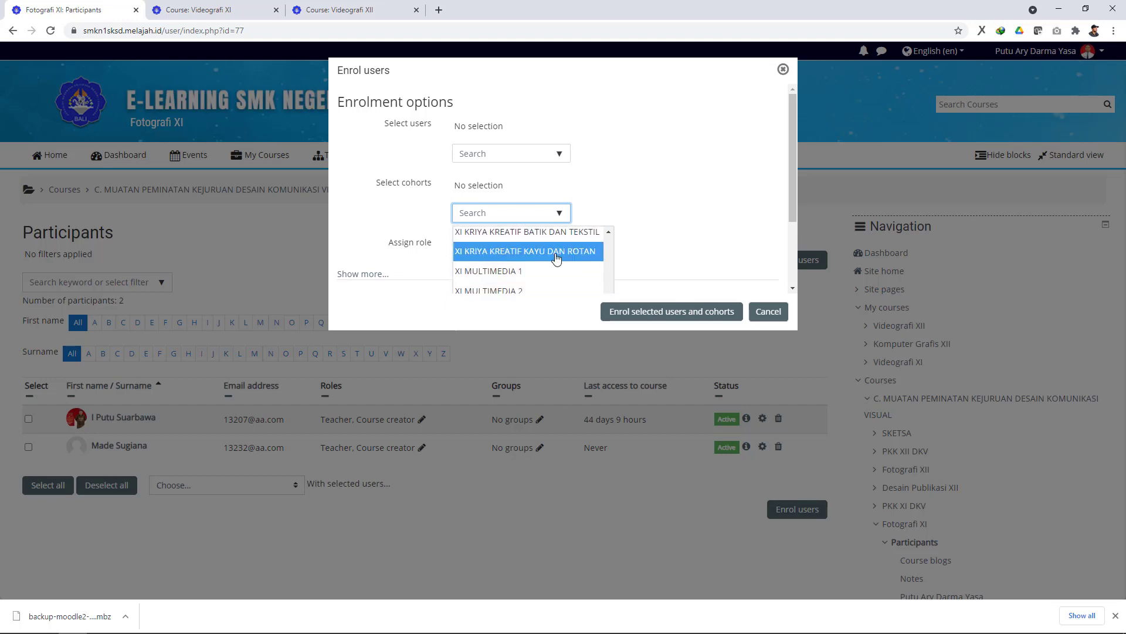
scroll(534, 253, down, 1)
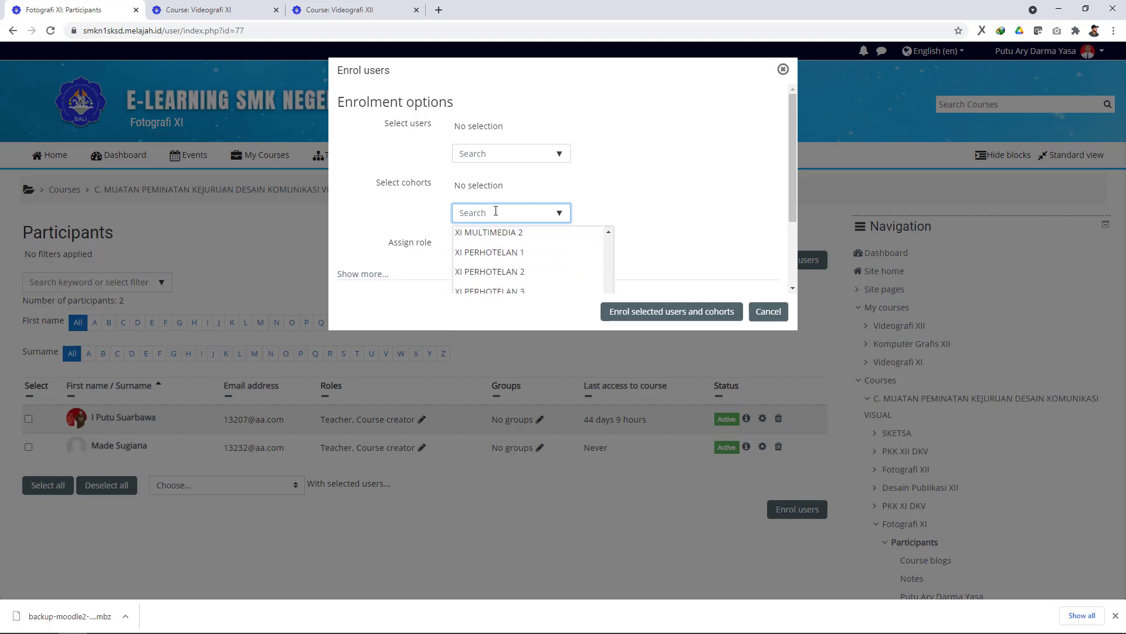
Search the cohorts for DESAIN, and enrol XI DESAIN KOMUNIKASI VISUAL 1 and XI DESAIN KOMUNIKASI VISUAL 2 with the Student role
text(DESAIN)
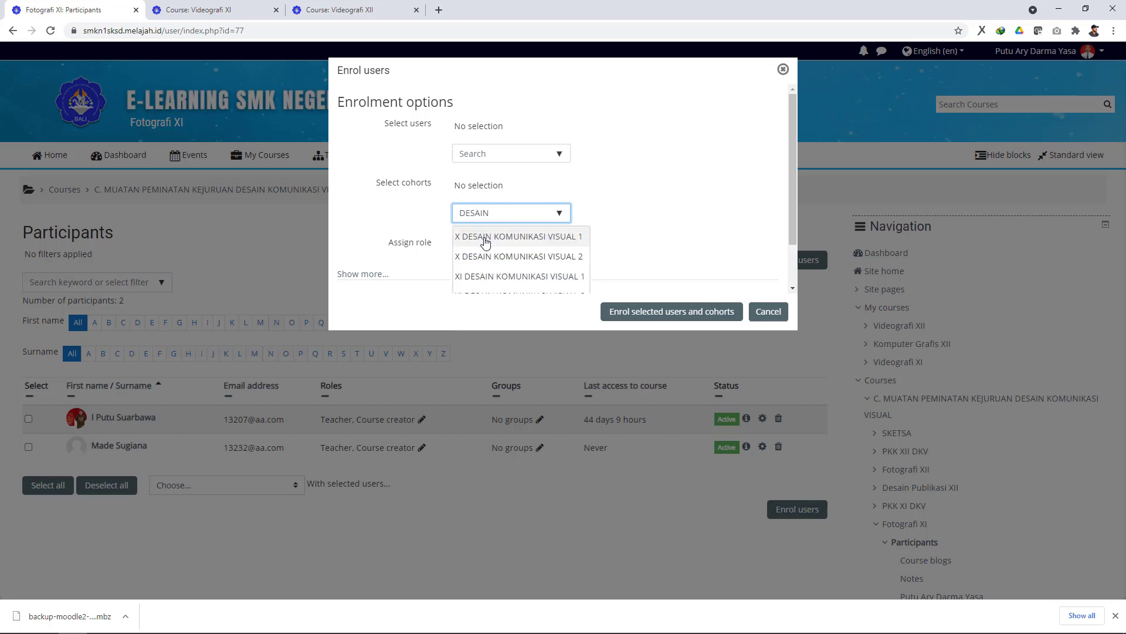
scroll(485, 240, down, 1)
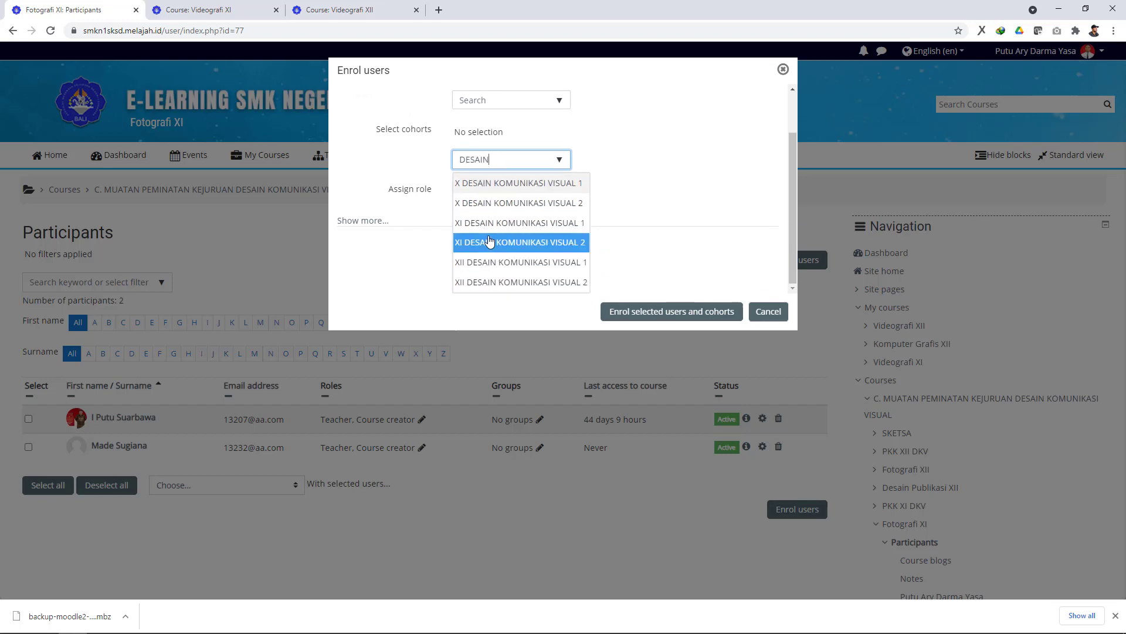
click(501, 223)
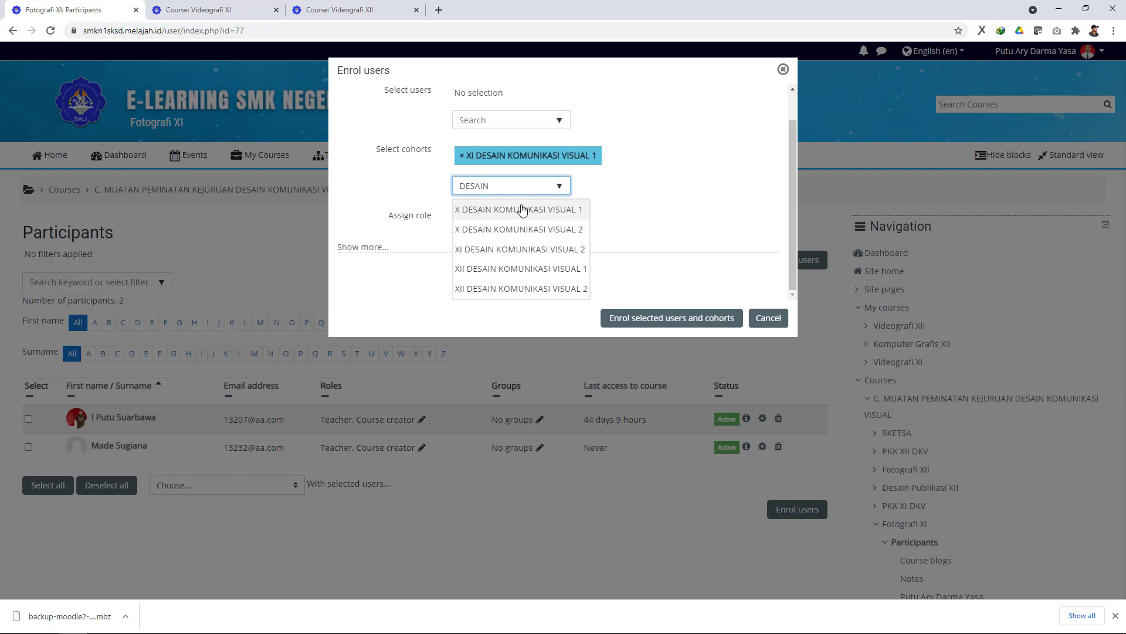
click(511, 251)
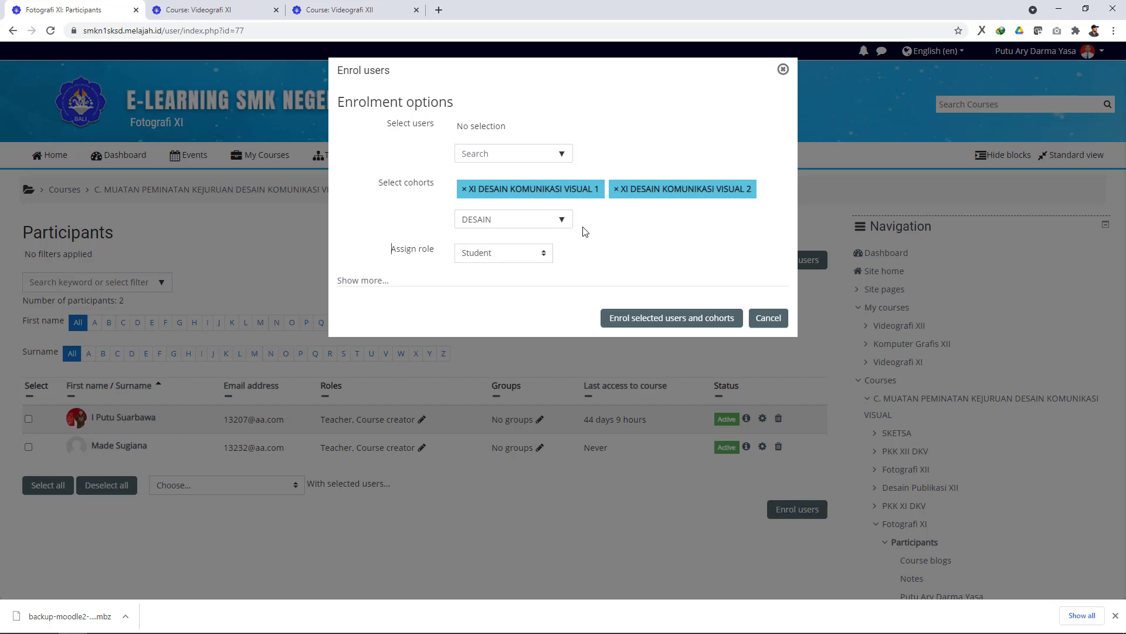
click(655, 323)
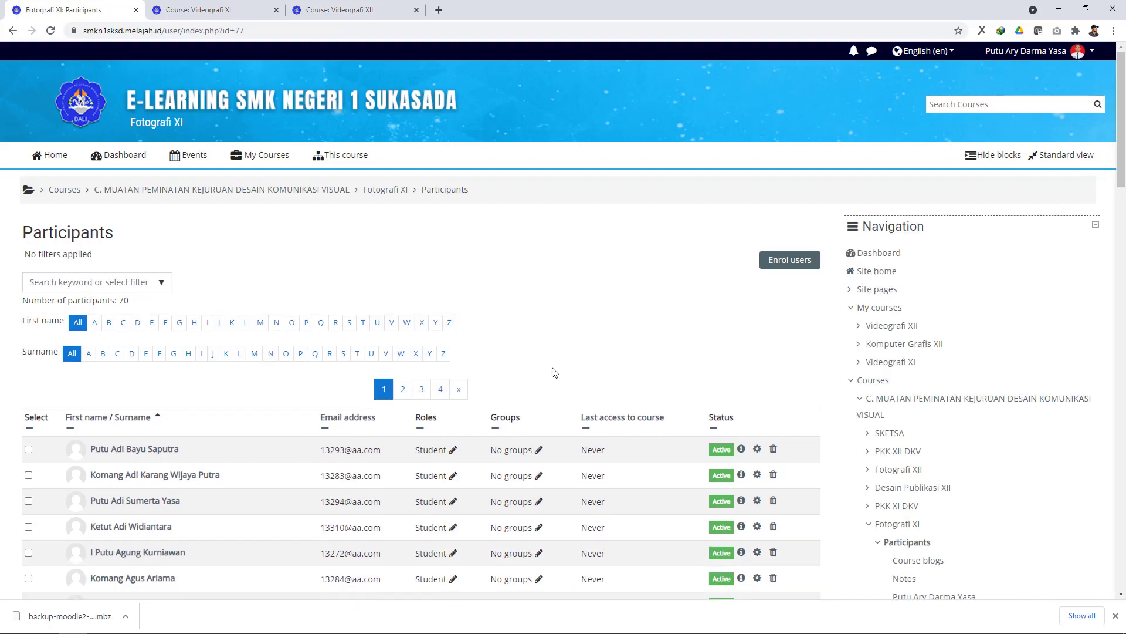
Look through the updated participants list, checking the enrolled students' roles and group assignments
scroll(554, 373, down, 8)
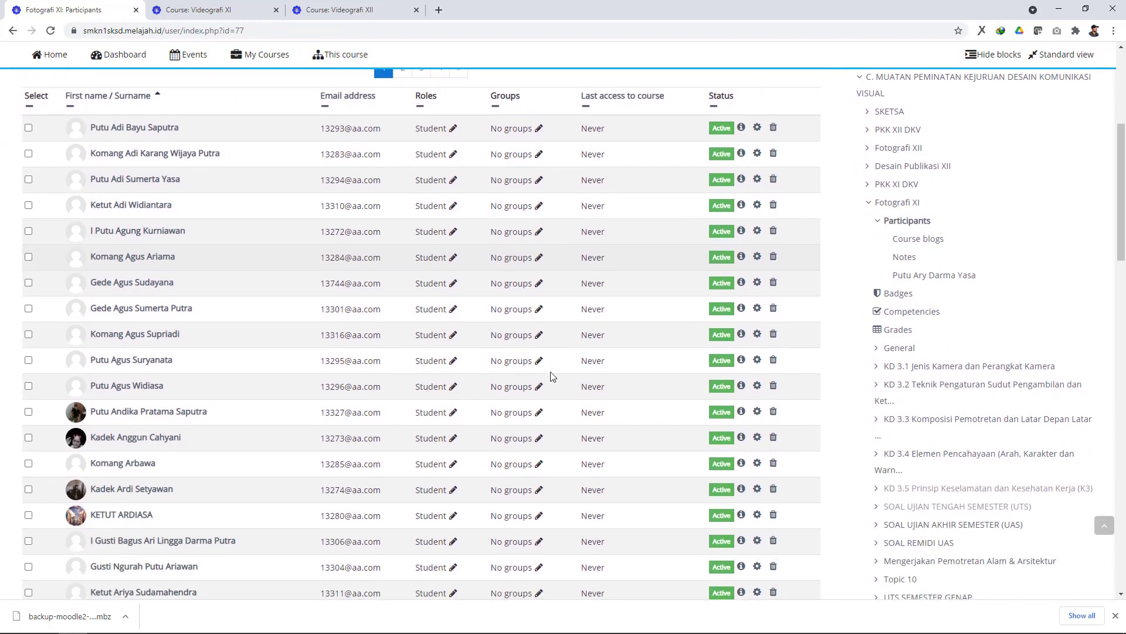
scroll(552, 376, down, 1)
scroll(552, 375, up, 10)
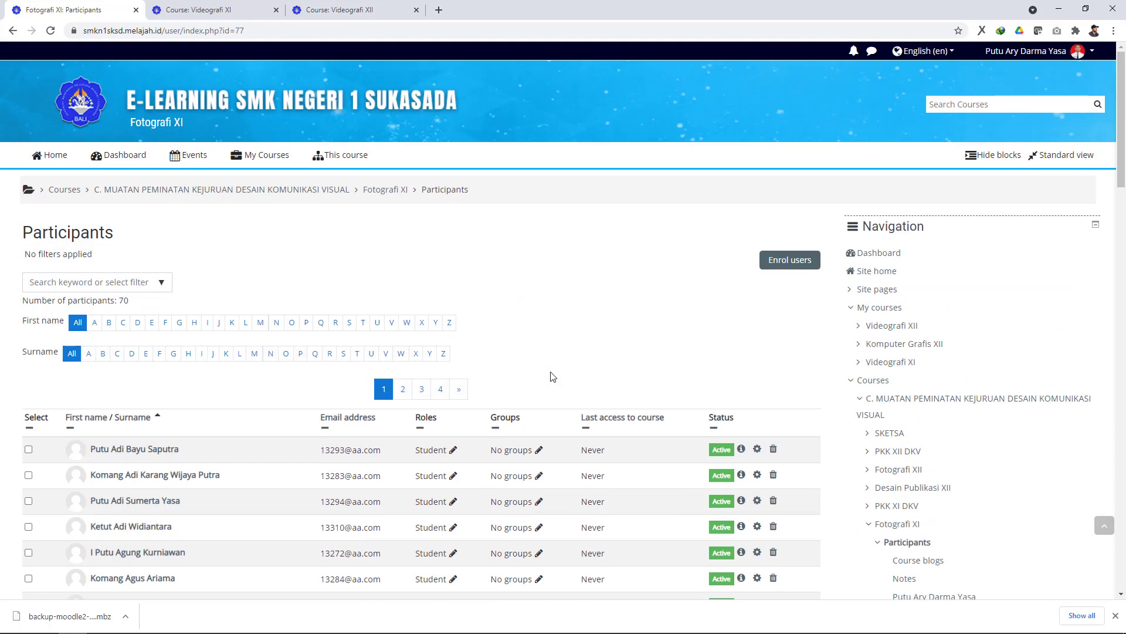
scroll(552, 376, down, 4)
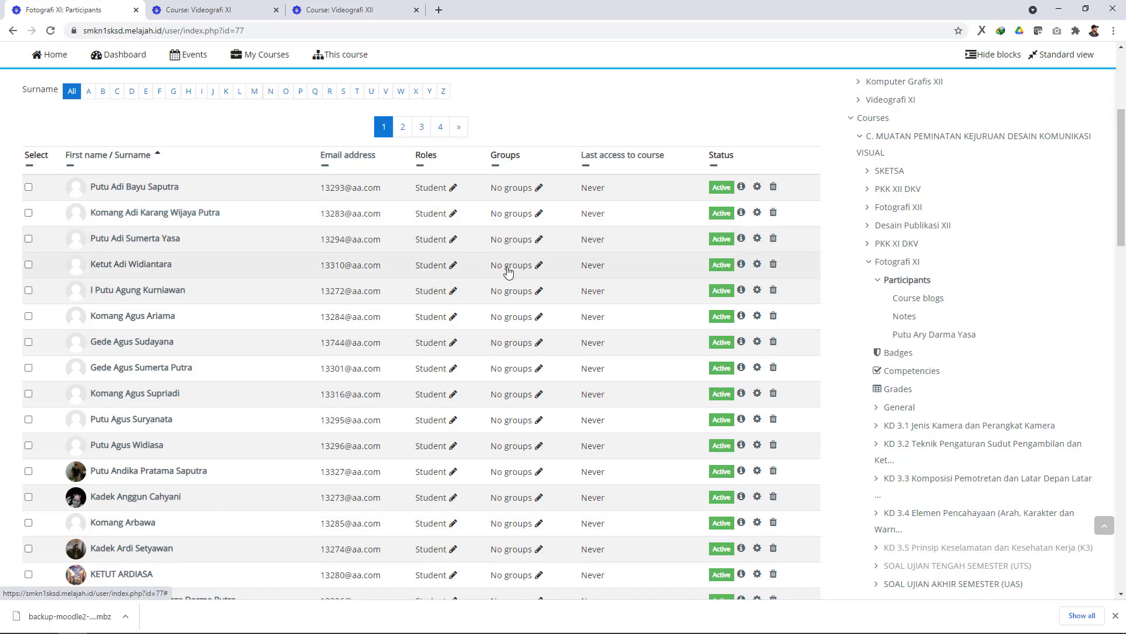
scroll(507, 266, down, 3)
scroll(509, 264, down, 2)
scroll(495, 284, up, 7)
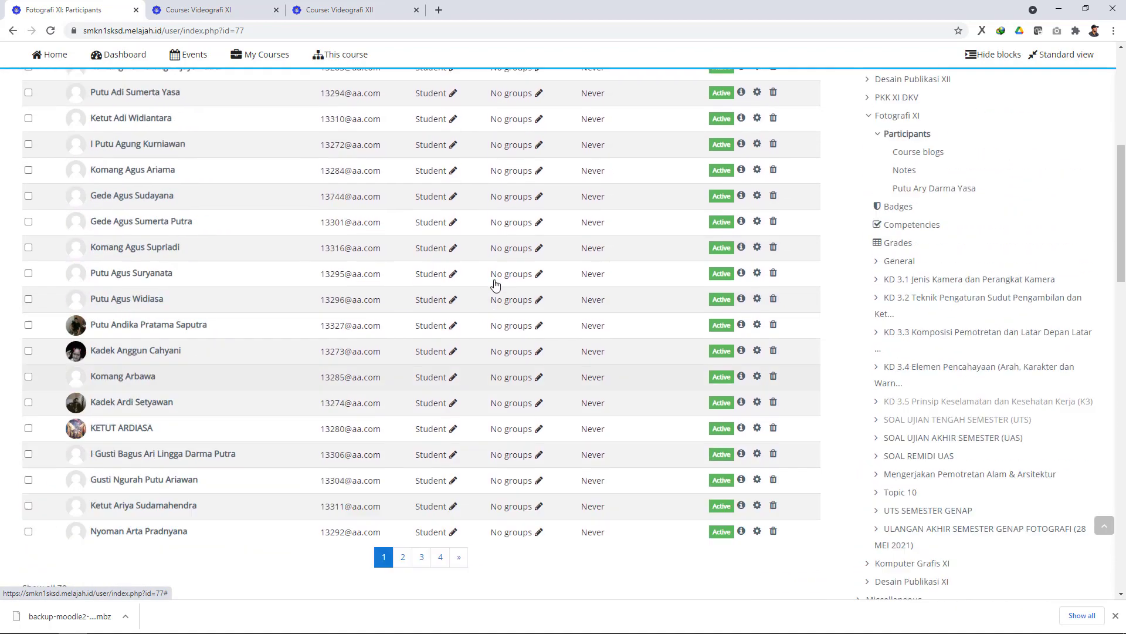
Open the course's groups page, delete the old groups XI DKV 1 and XI DKV 2, and confirm the deletion
scroll(798, 299, down, 15)
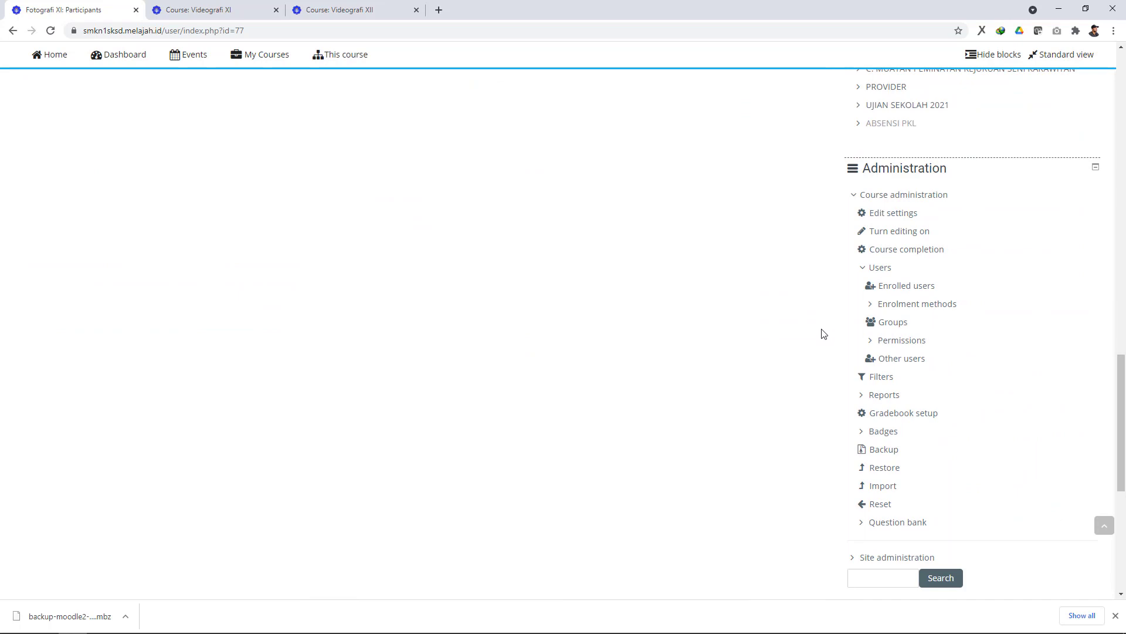
click(893, 322)
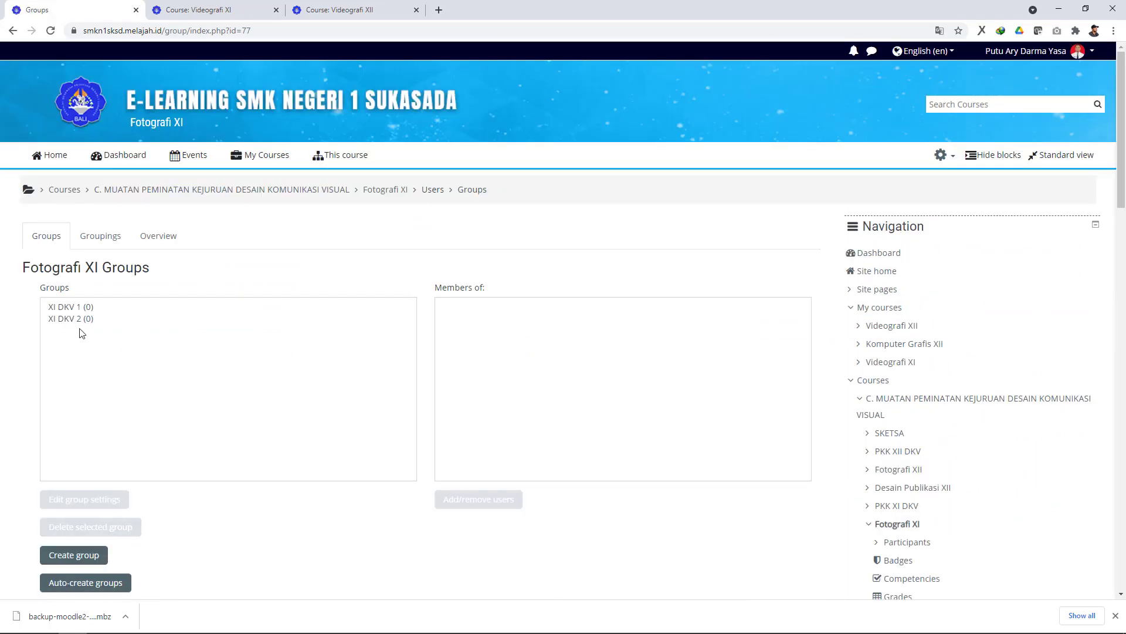
click(79, 320)
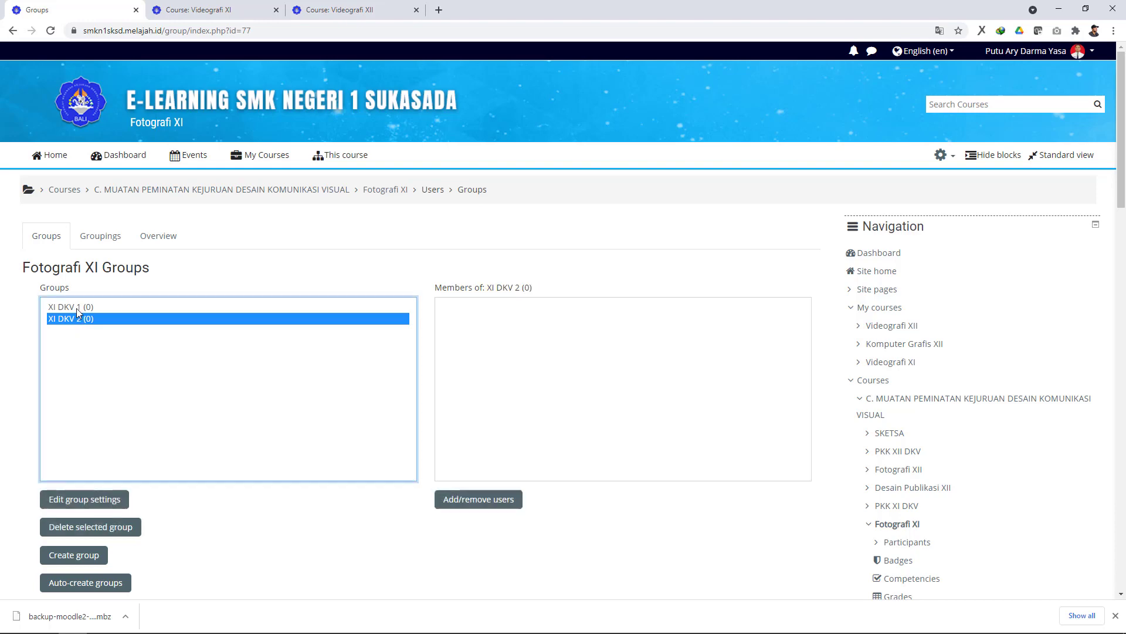
shift+click(77, 308)
scroll(153, 337, down, 1)
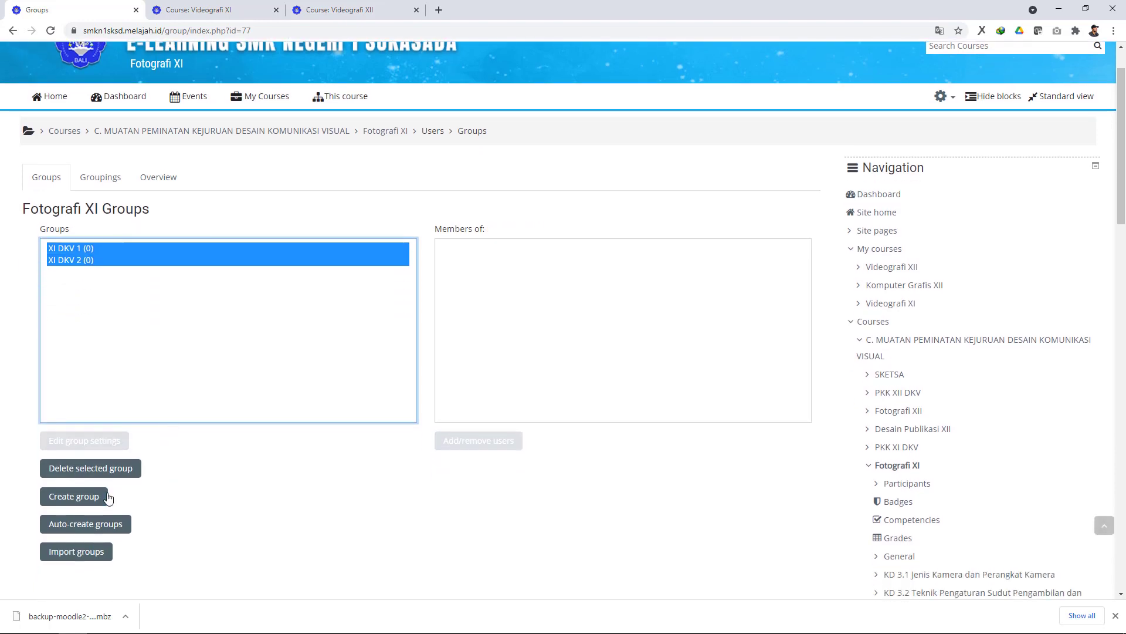
click(111, 467)
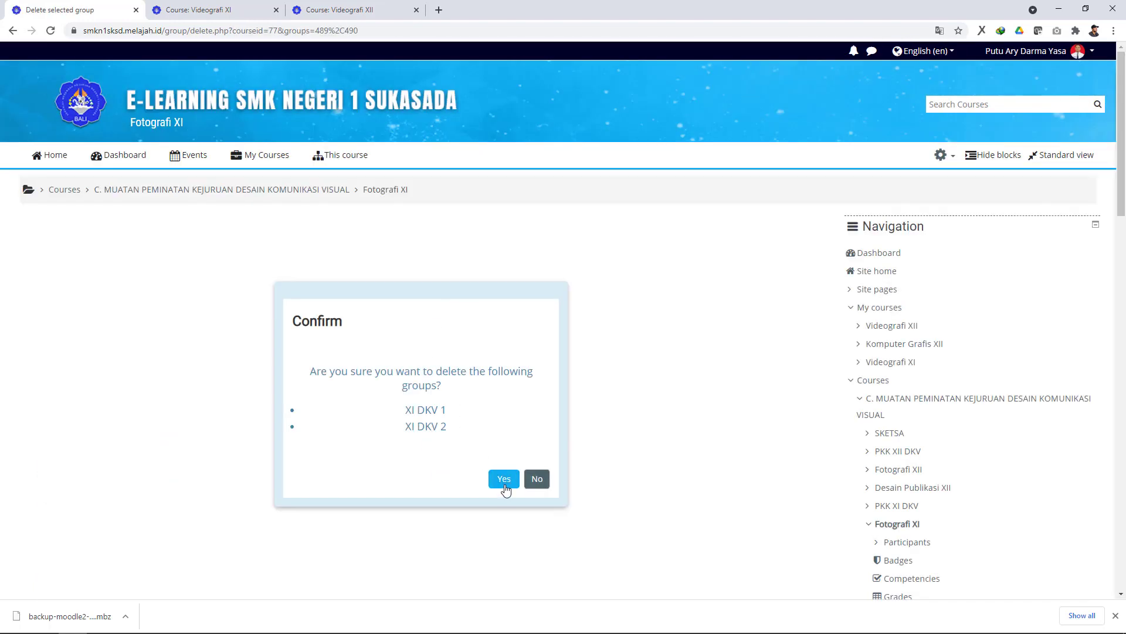
click(504, 483)
Start auto-creating groups and take the members from the cohort XI DESAIN KOMUNIKASI VISUAL 1
scroll(345, 387, down, 2)
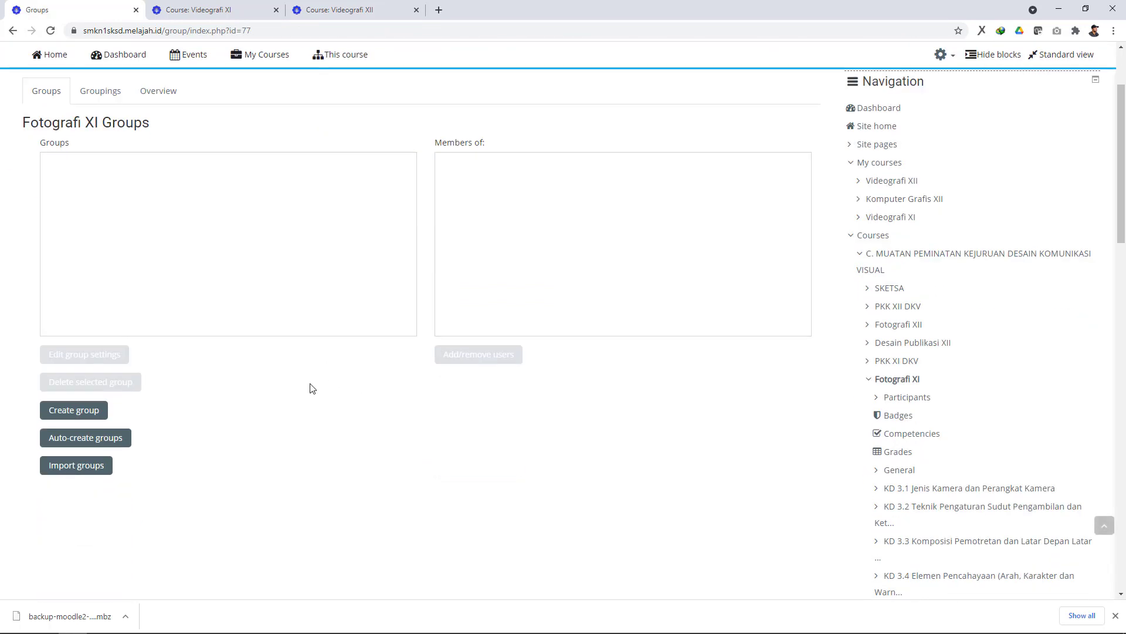
click(118, 439)
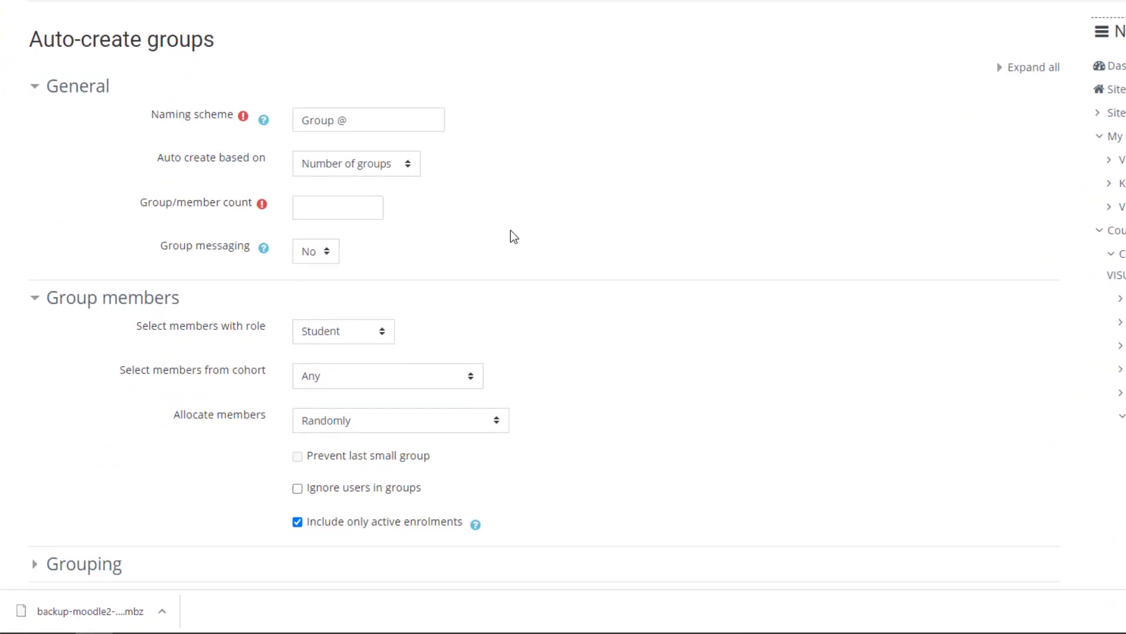
scroll(511, 234, down, 2)
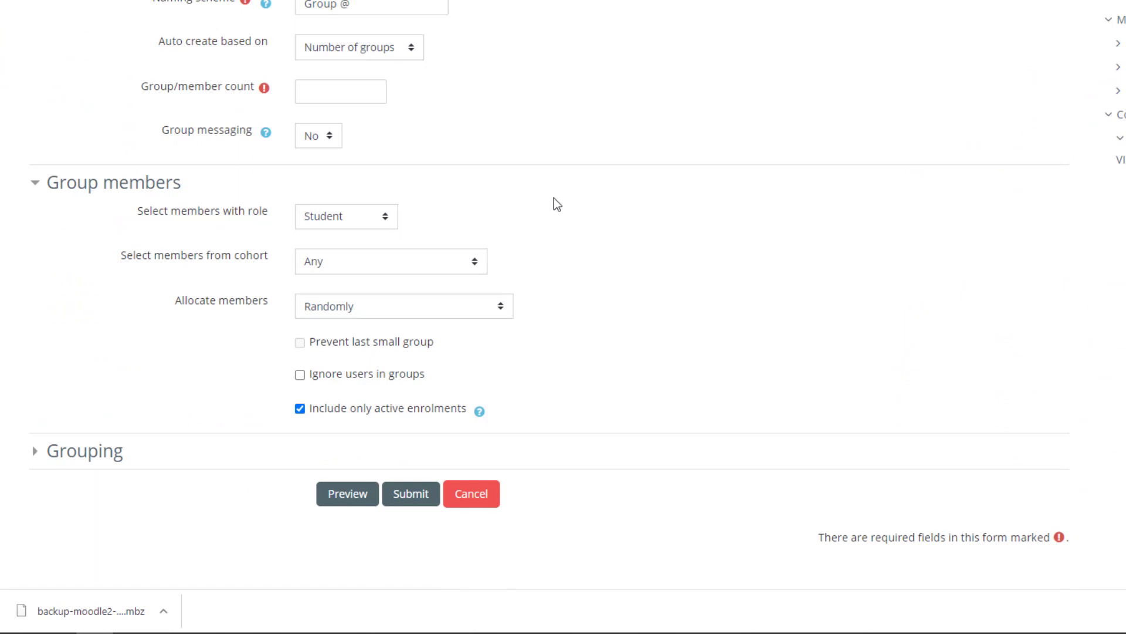
click(385, 268)
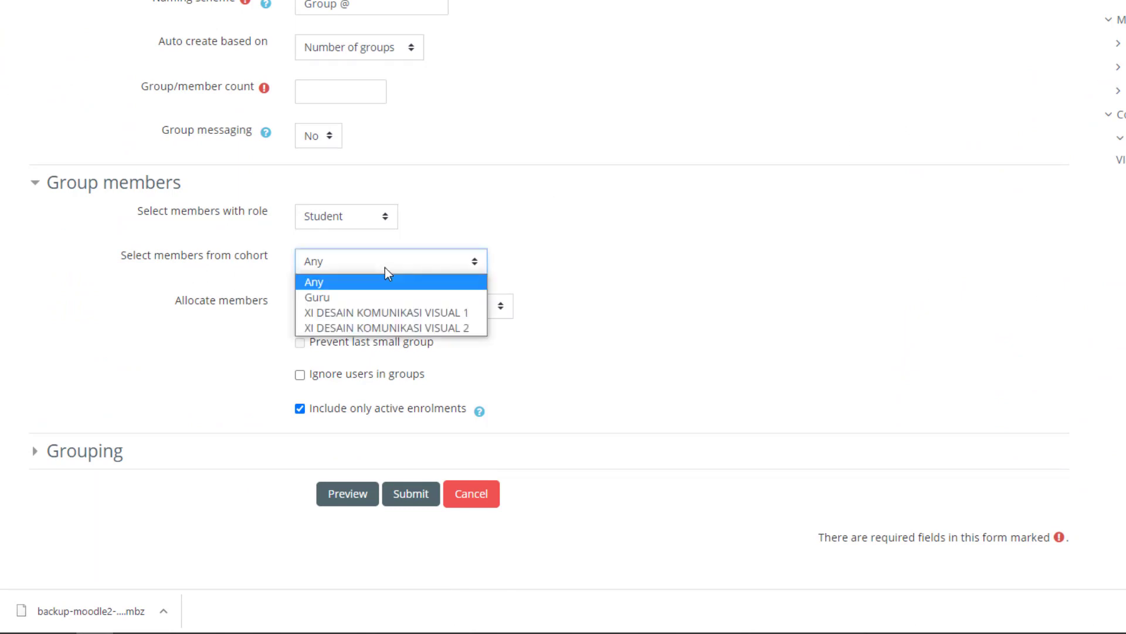
click(337, 312)
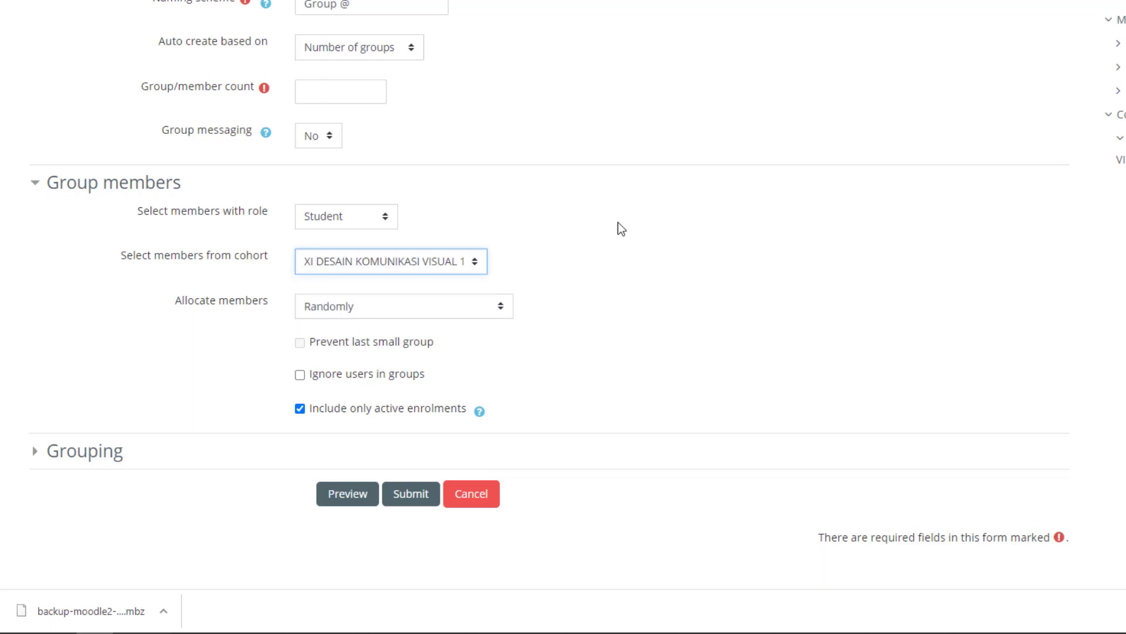
scroll(583, 195, up, 2)
scroll(528, 282, down, 3)
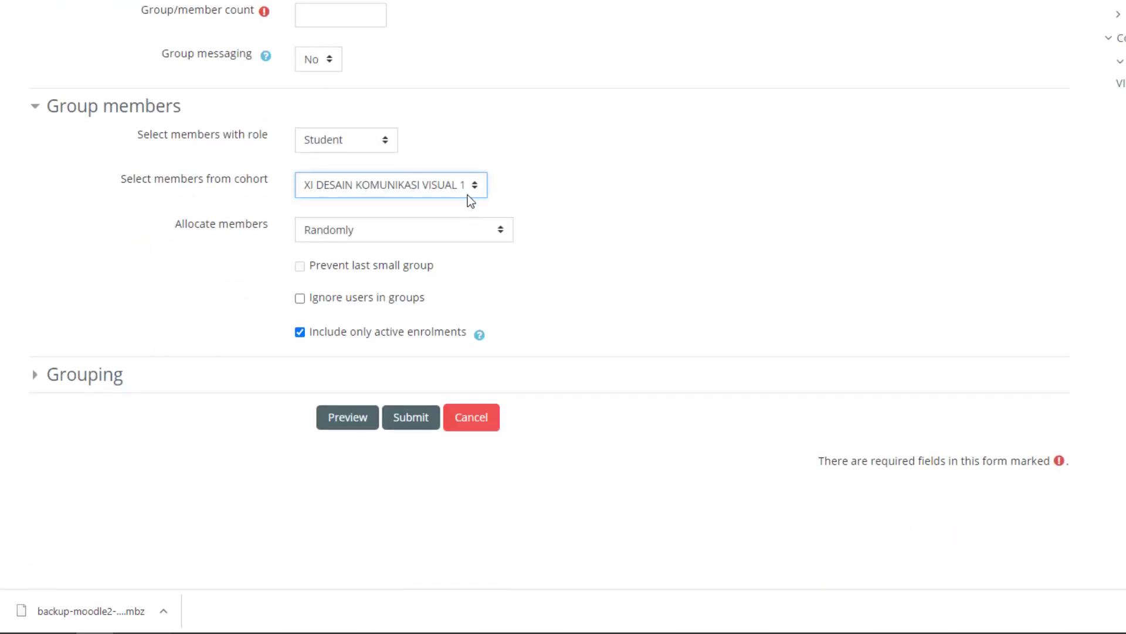
click(467, 192)
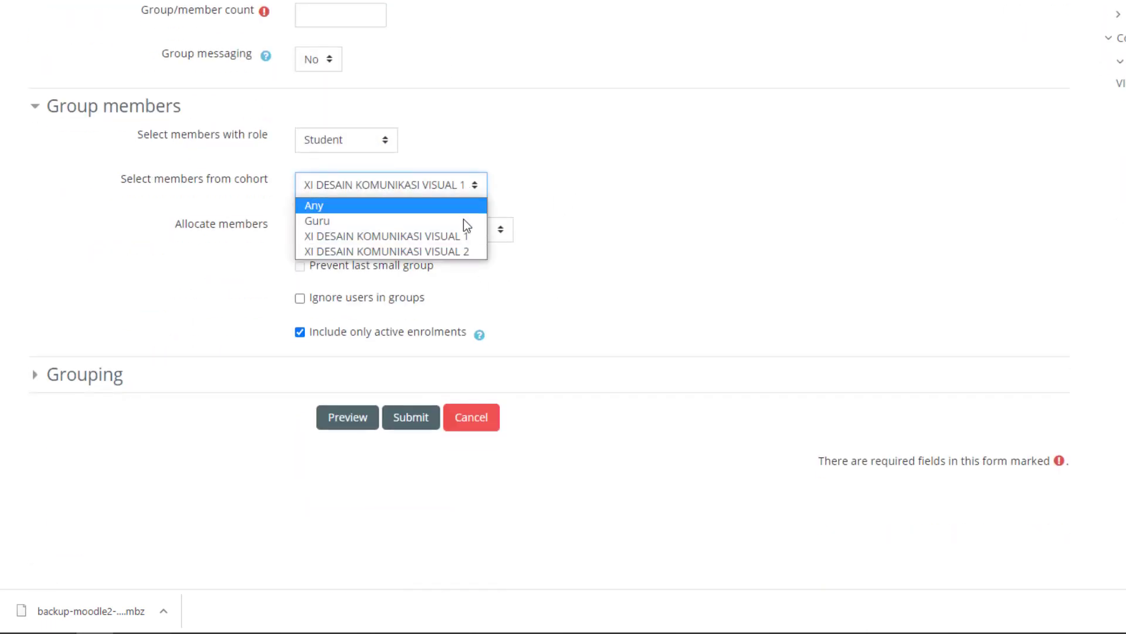
click(432, 237)
scroll(567, 192, up, 3)
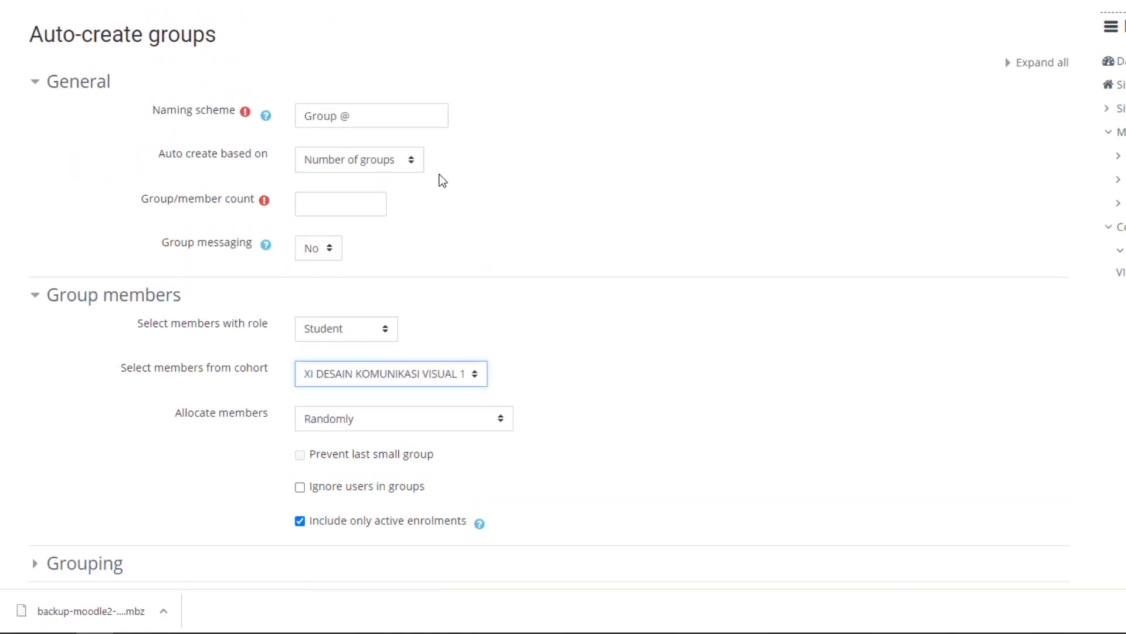
Replace the default naming scheme with XI DESAIN KOMUNIKASI VISUAL 1
click(343, 117)
drag(343, 116, 521, 170)
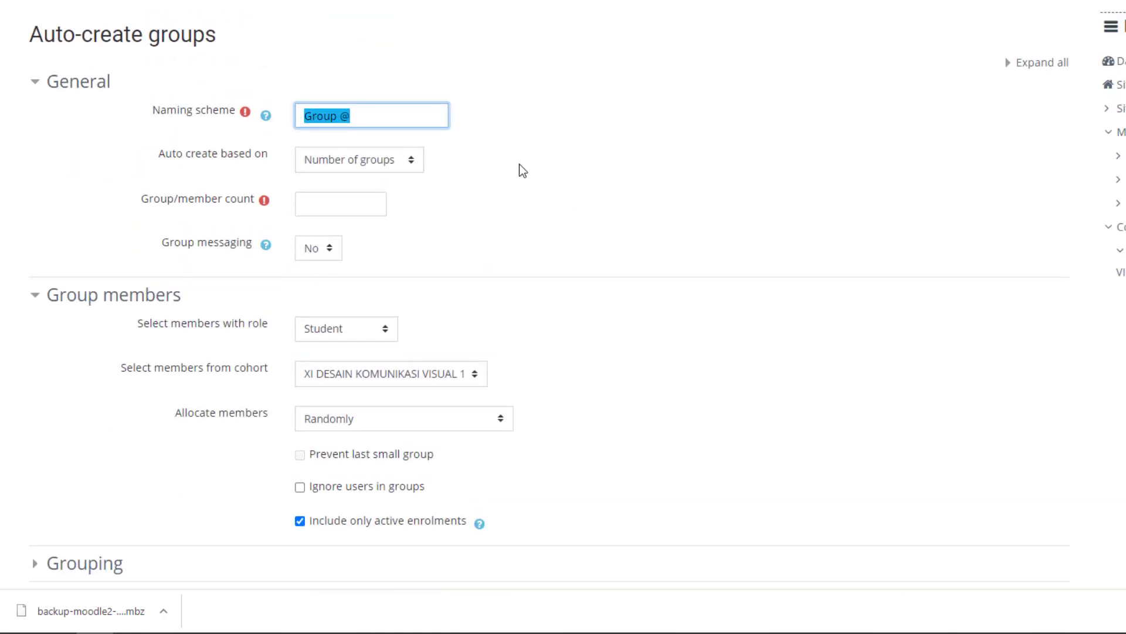
text(XI)
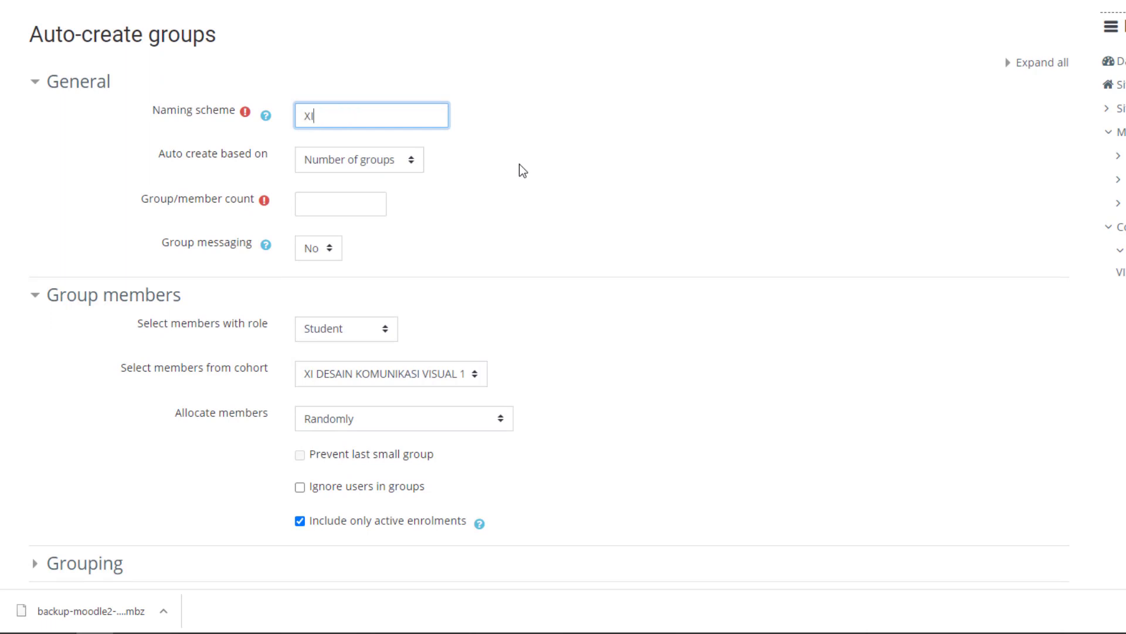
text( DESAIN KOMUNIKASI VIS)
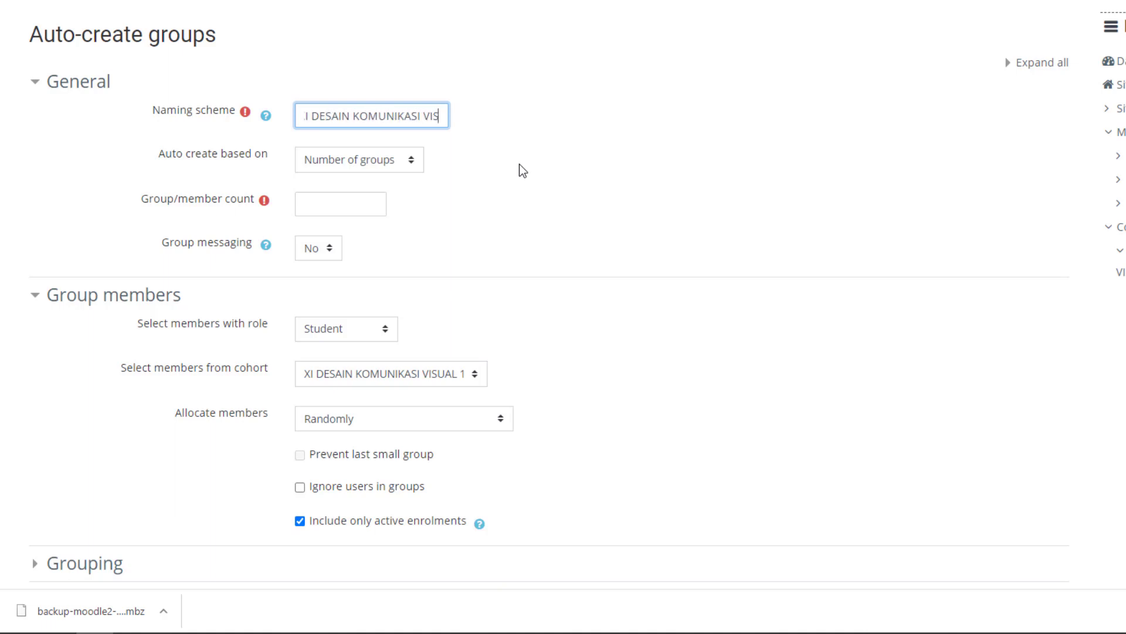
text(UAL 1)
Set the group/member count to 1 and submit the form to create the group
scroll(519, 164, down, 2)
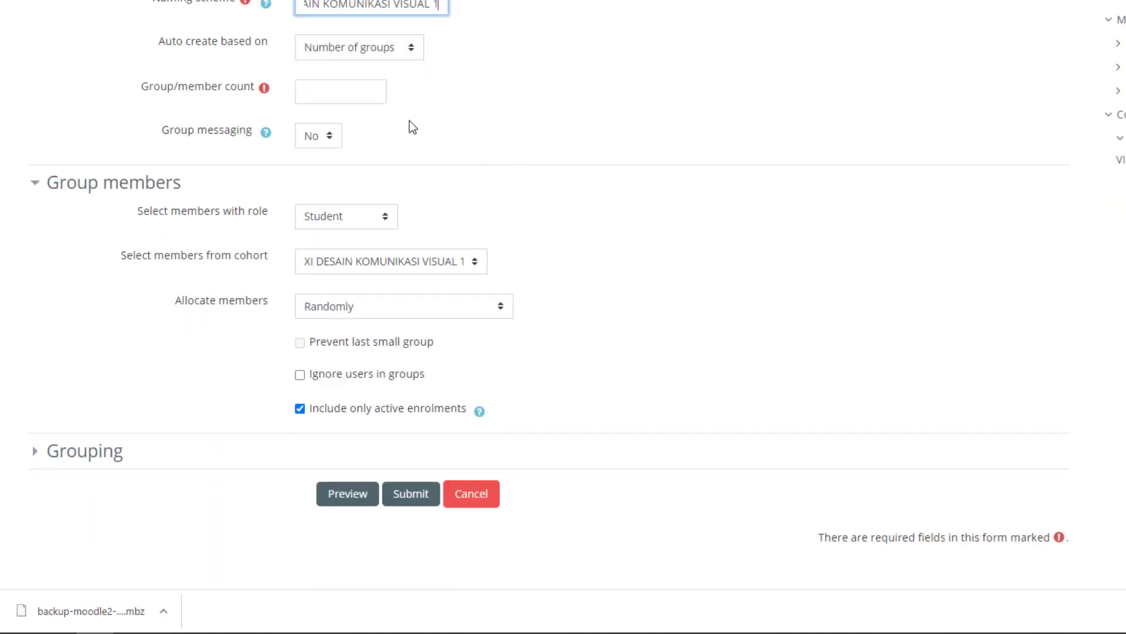
click(348, 92)
text(1)
click(491, 115)
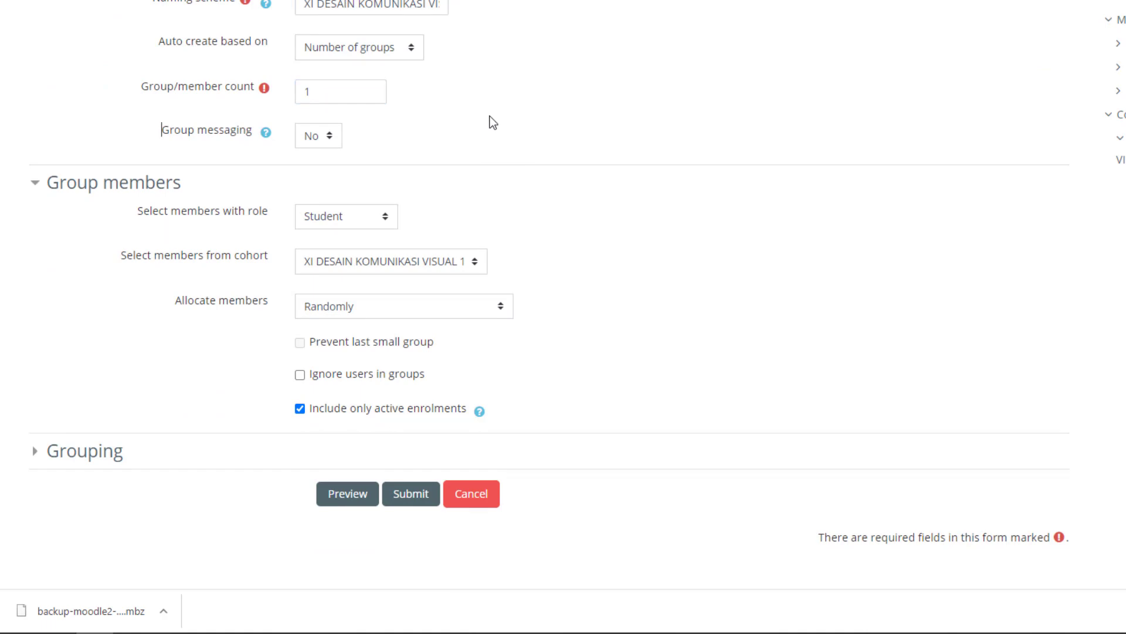
scroll(646, 121, down, 1)
click(418, 420)
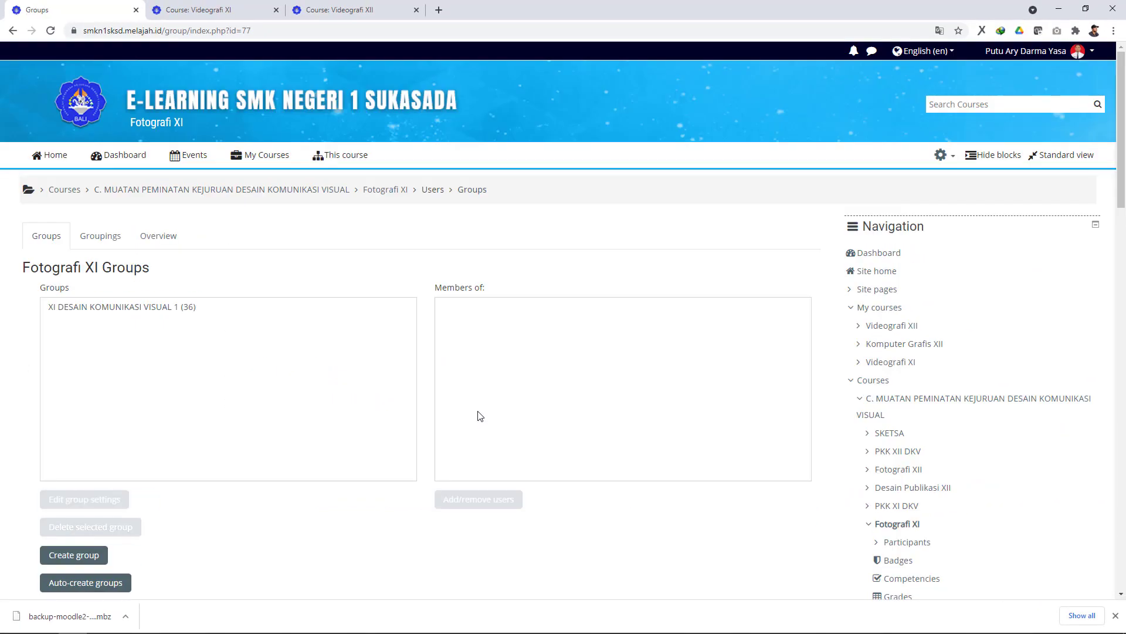
Display the member list of the group XI DESAIN KOMUNIKASI VISUAL 1 to check its students
click(175, 338)
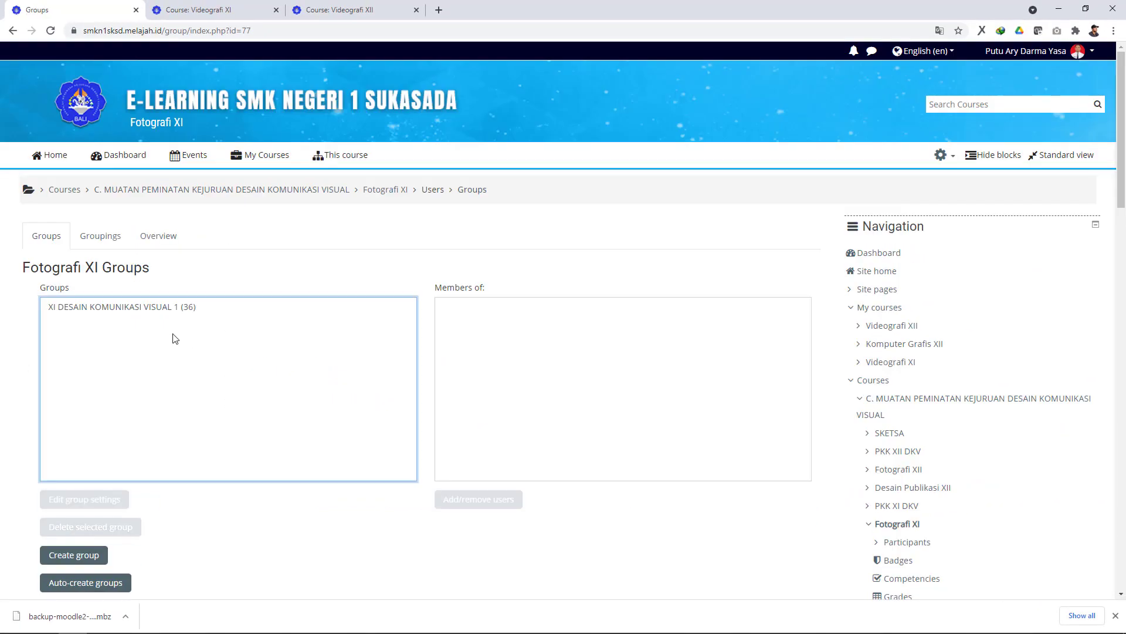
click(124, 308)
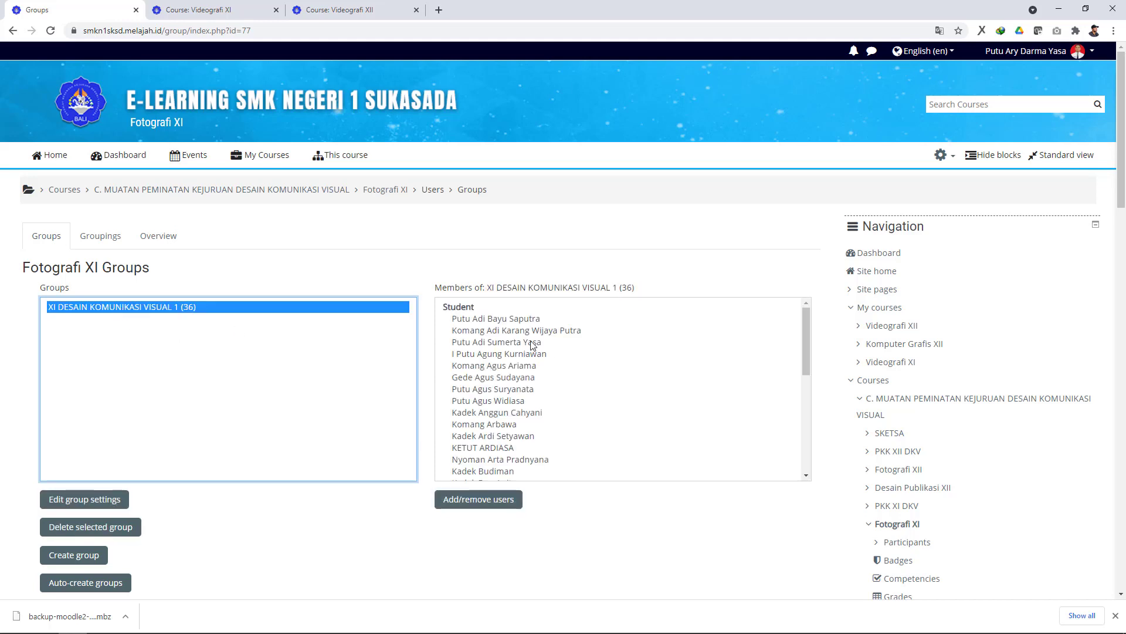
scroll(532, 345, down, 1)
scroll(532, 345, up, 1)
Start auto-creating another group with a group/member count of 1 and the naming scheme XI DESAIN KOMUNIKASI VISUAL 2
scroll(297, 326, down, 2)
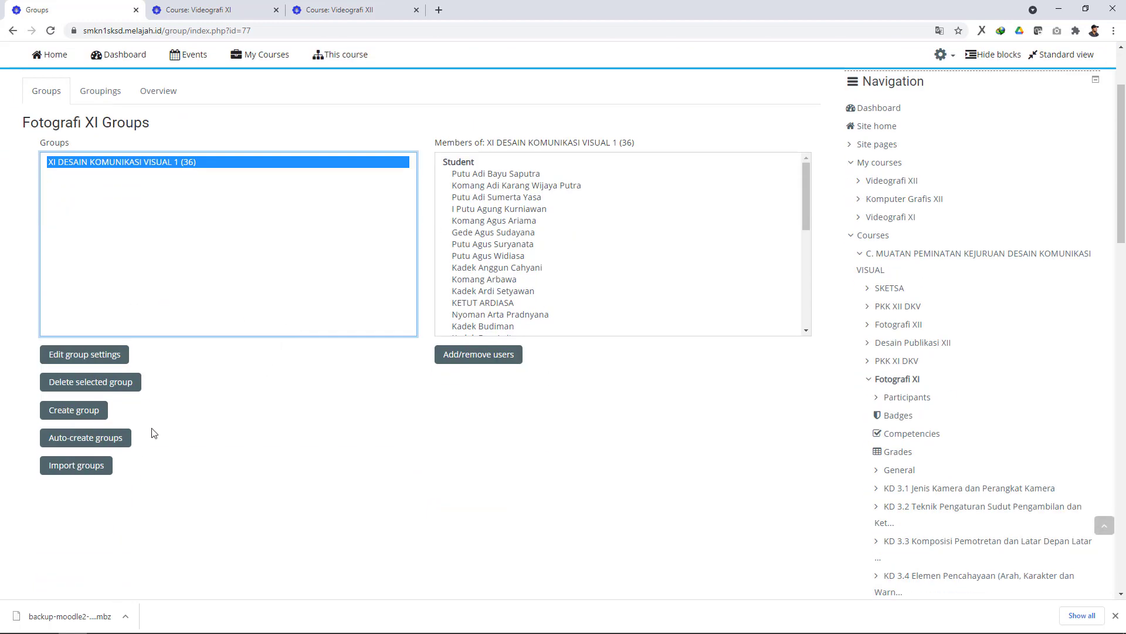
click(124, 437)
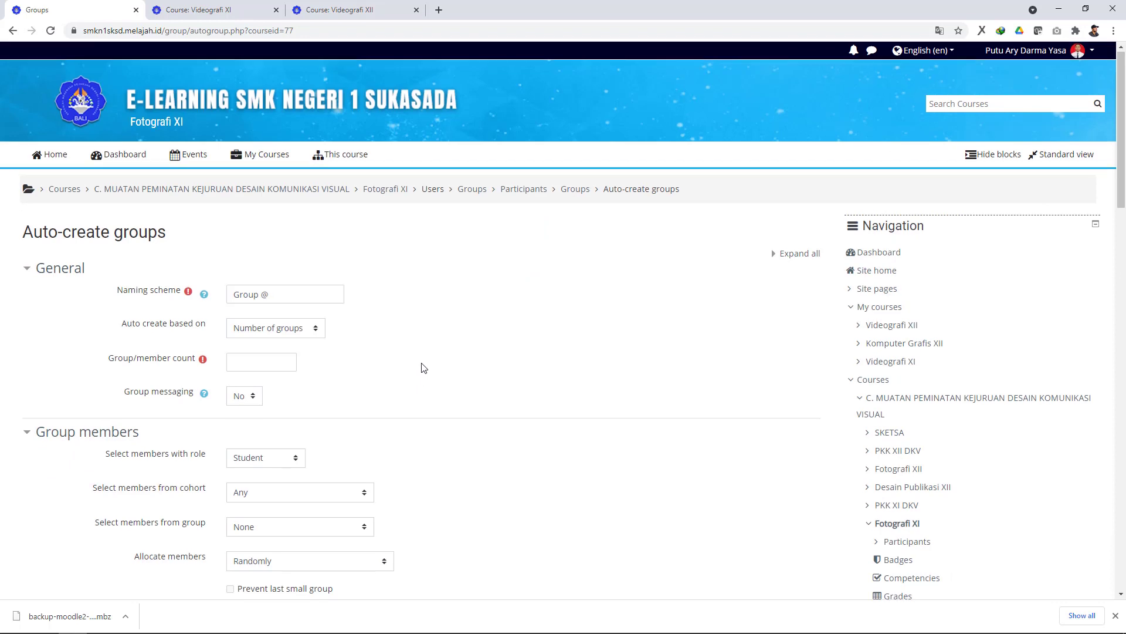
scroll(424, 368, down, 2)
click(271, 217)
text(1)
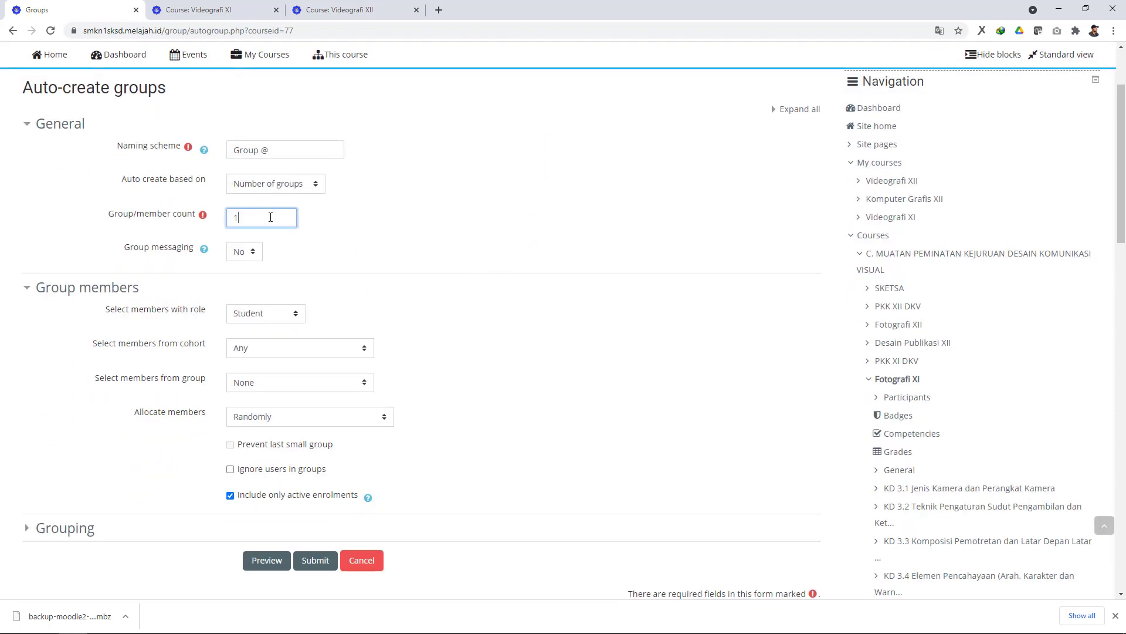
key(shift+Tab)
key(shift+Tab)
text(XI DESAIN KOMUNIKASI VISUAL 2)
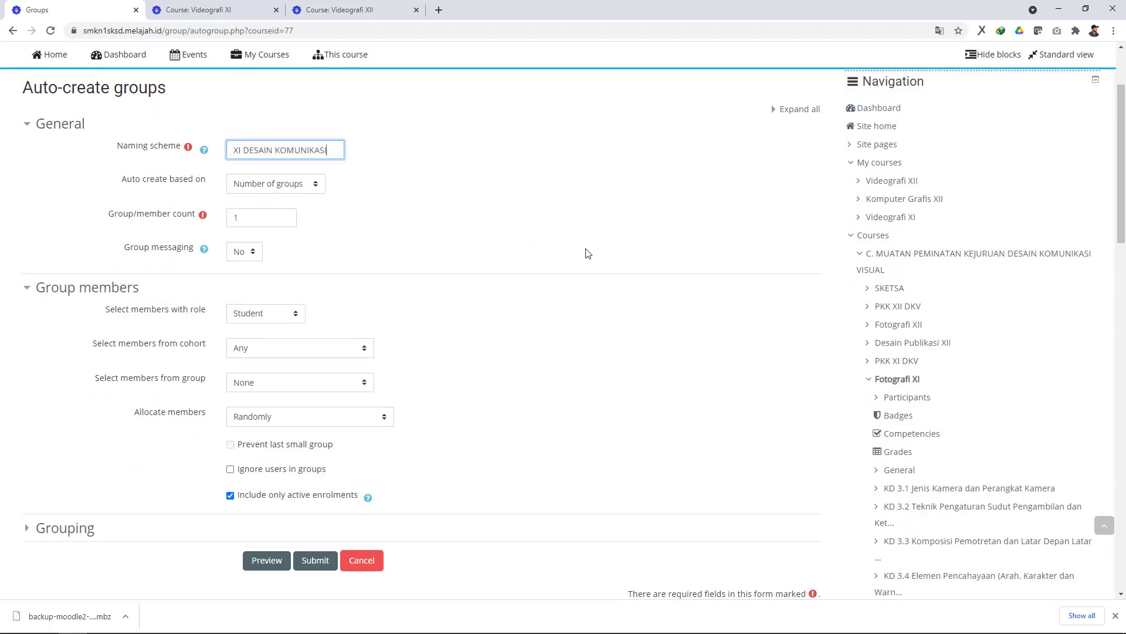
Take the members from the cohort XI DESAIN KOMUNIKASI VISUAL 2 and submit the form to create the group
click(300, 348)
click(270, 380)
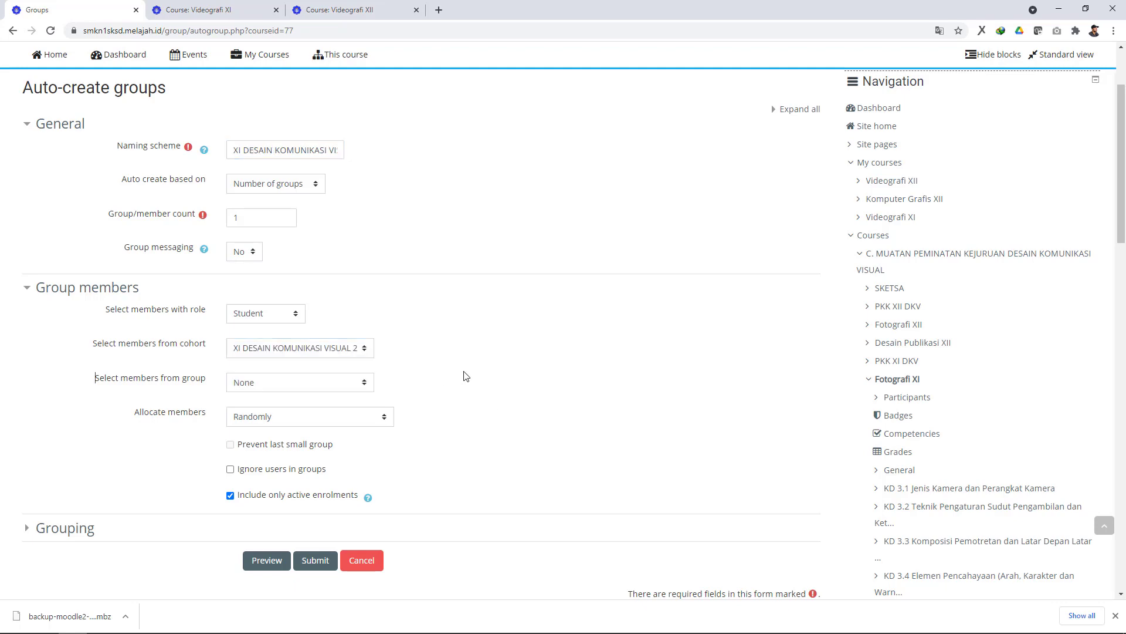
scroll(455, 382, down, 3)
click(333, 398)
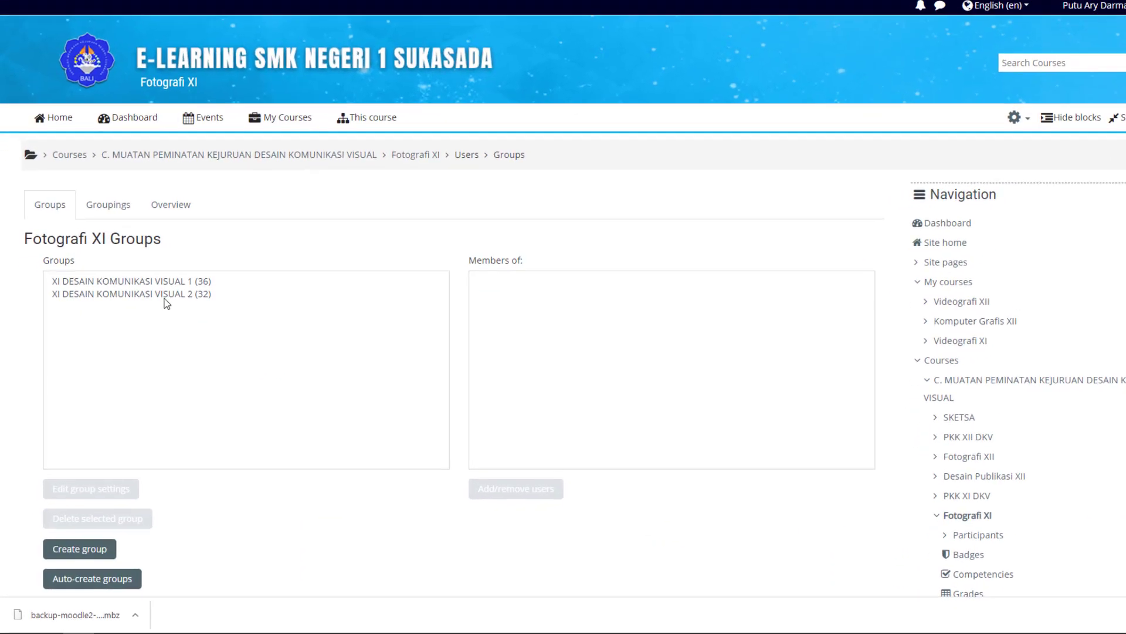
Look through the members of the group XI DESAIN KOMUNIKASI VISUAL 2, and display those of XI DESAIN KOMUNIKASI VISUAL 1
click(165, 297)
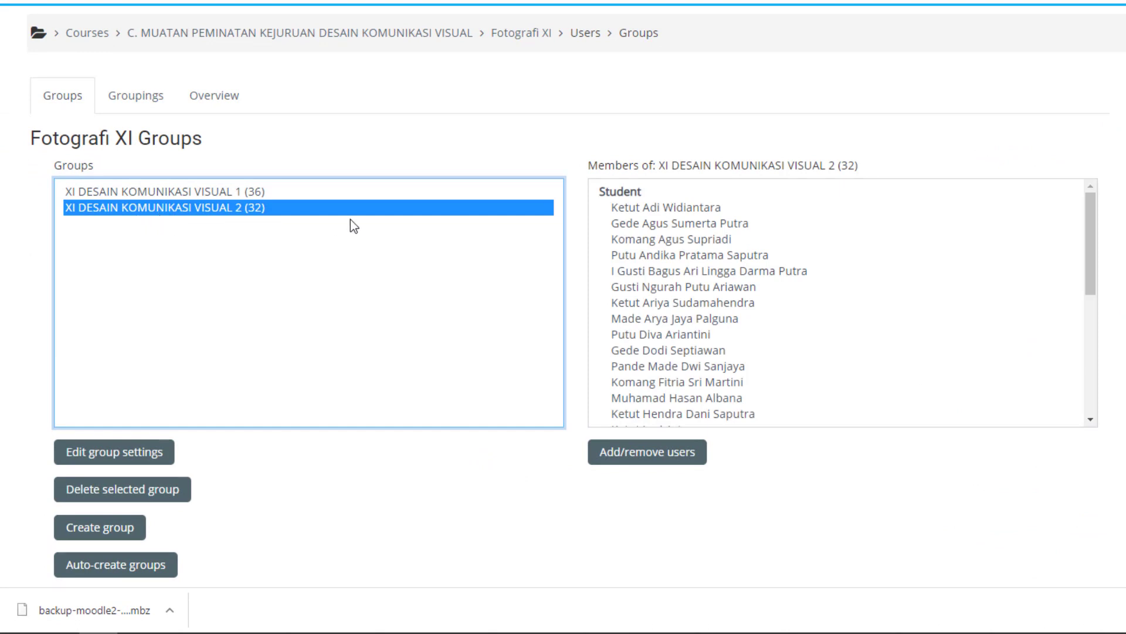
scroll(673, 238, down, 5)
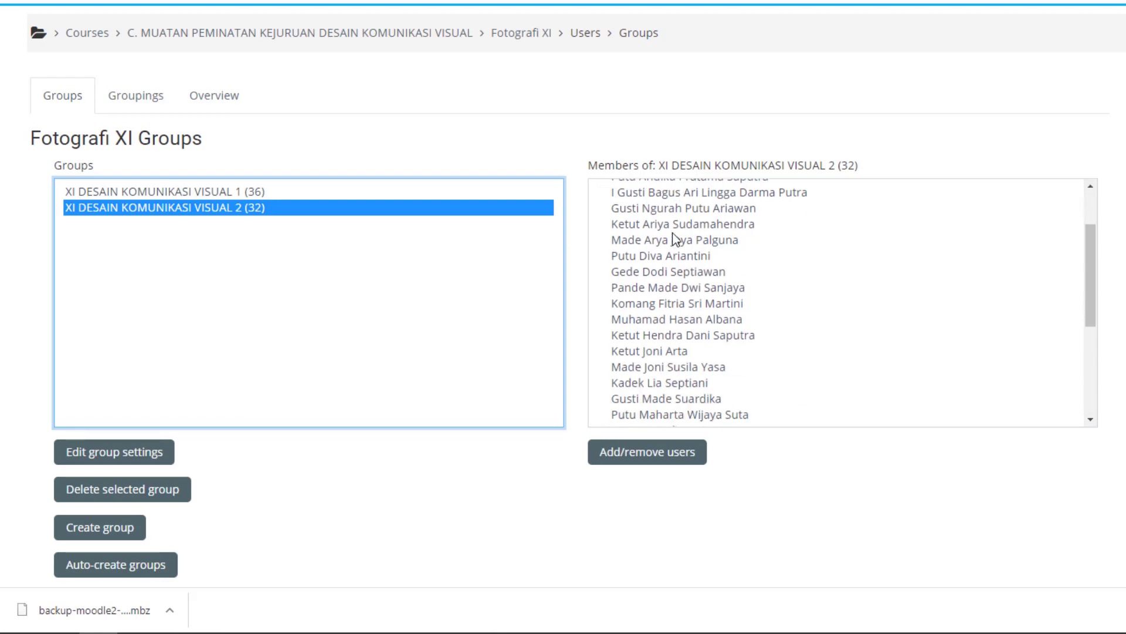
scroll(634, 252, up, 5)
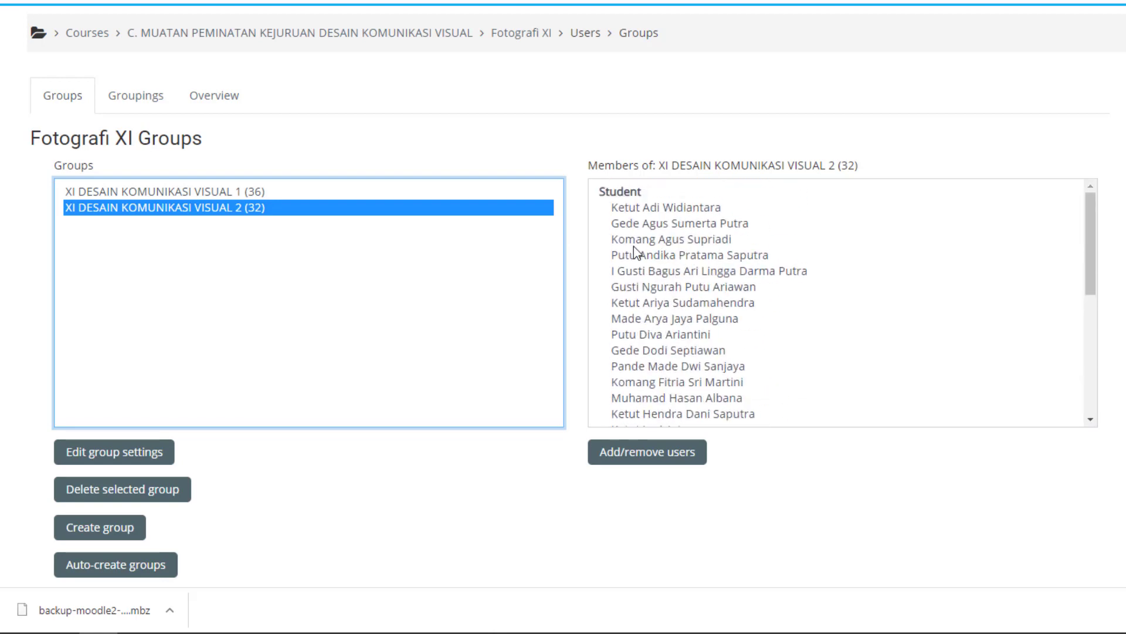
click(243, 193)
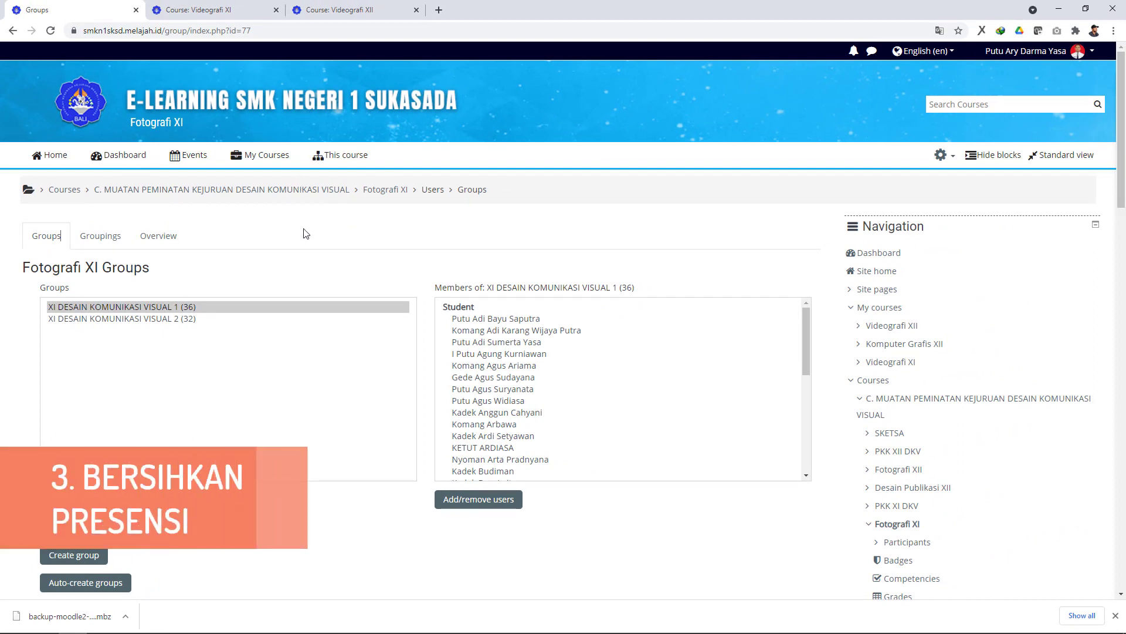
Return to the Fotografi XI course page and open the attendance activity Daftar Hadir XI DKV 1
click(385, 190)
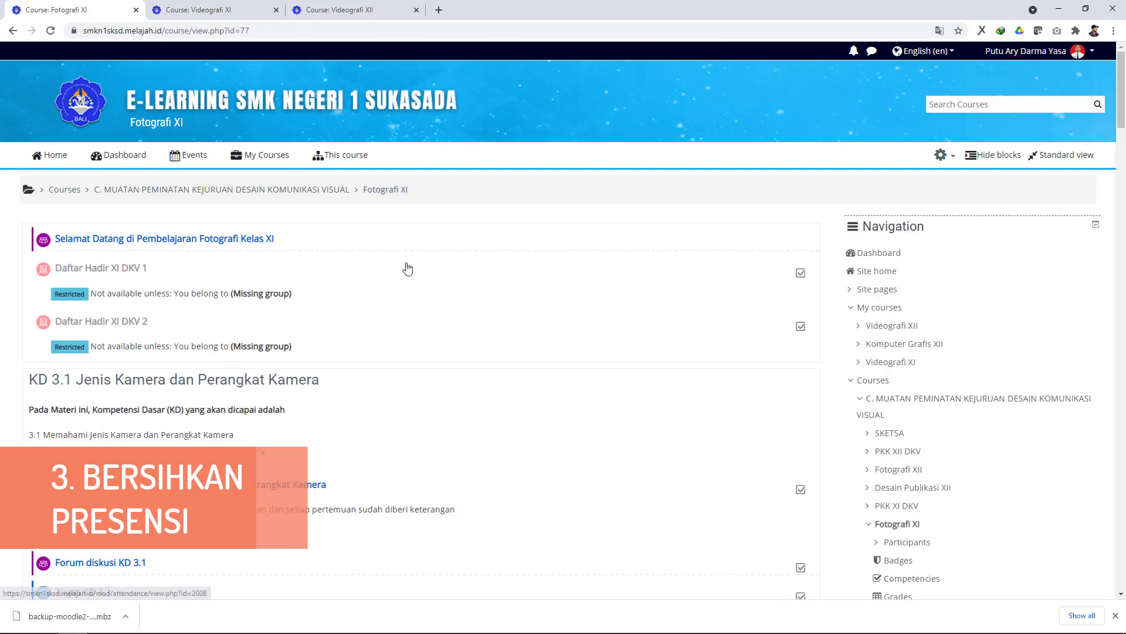
scroll(420, 256, down, 1)
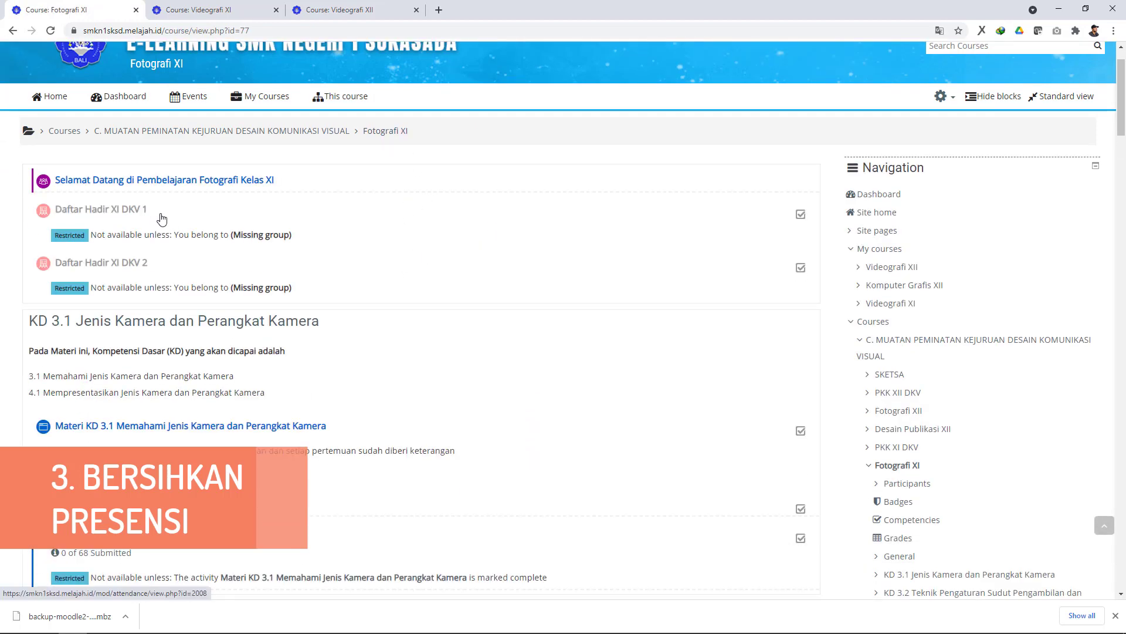
scroll(188, 176, up, 1)
scroll(151, 241, down, 1)
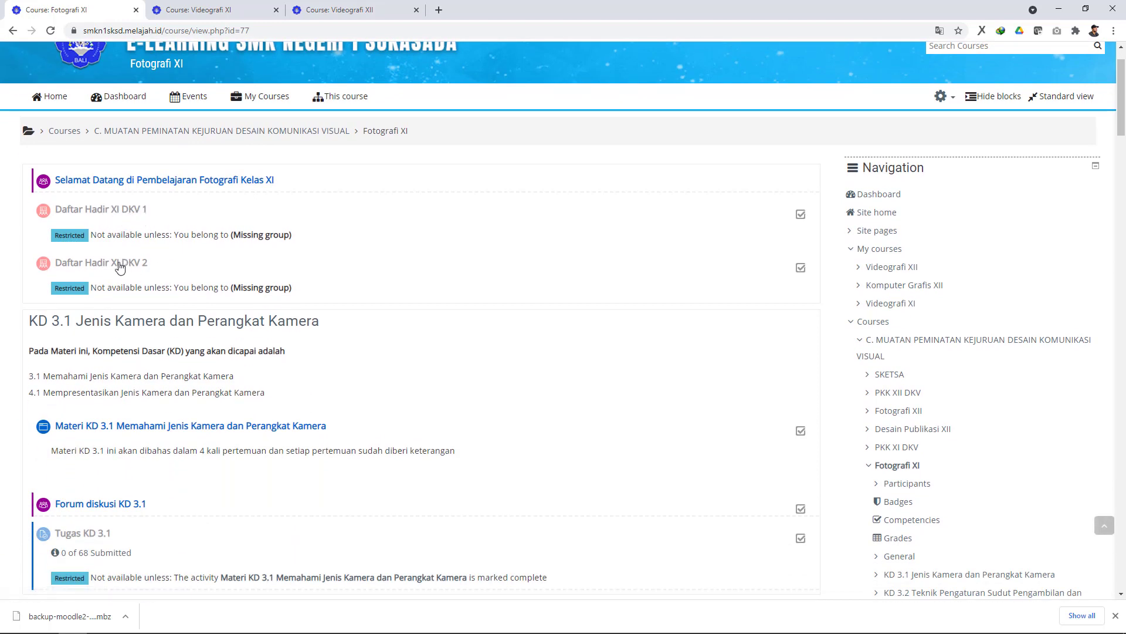
click(122, 214)
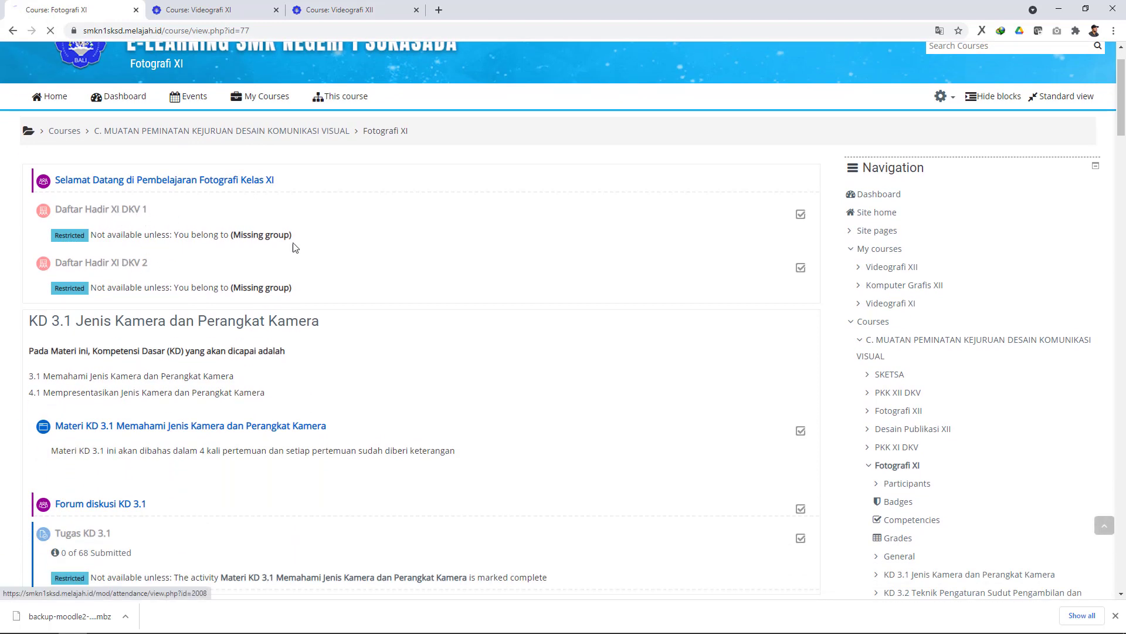
Set the Daftar Hadir XI DKV 1 session list to show all sessions
scroll(521, 278, down, 1)
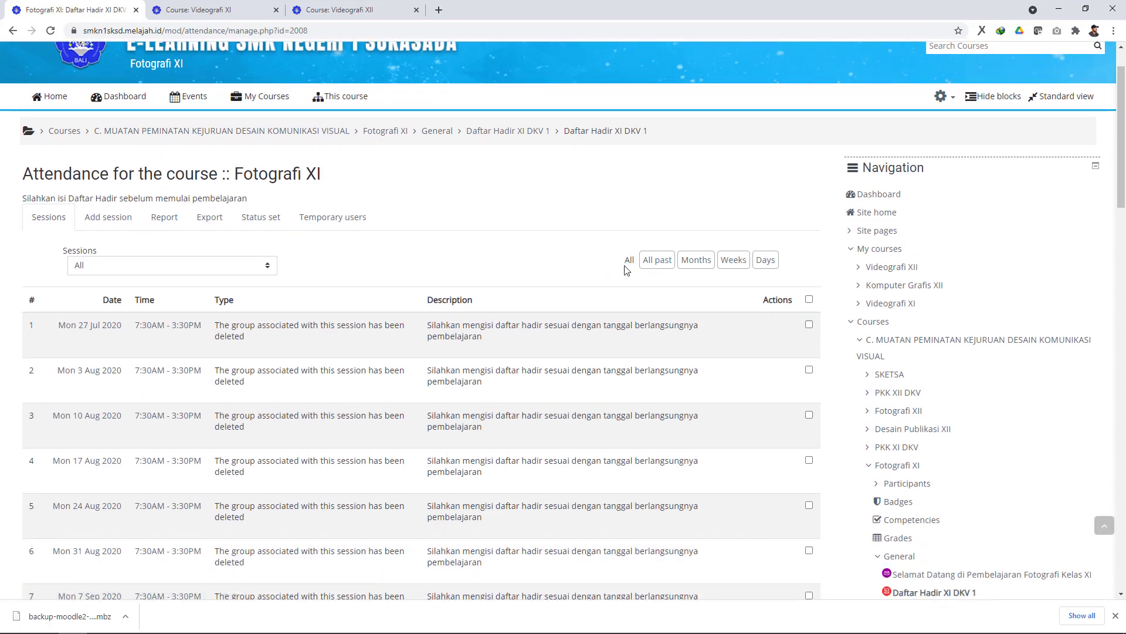
drag(632, 261, 631, 262)
click(646, 265)
click(631, 321)
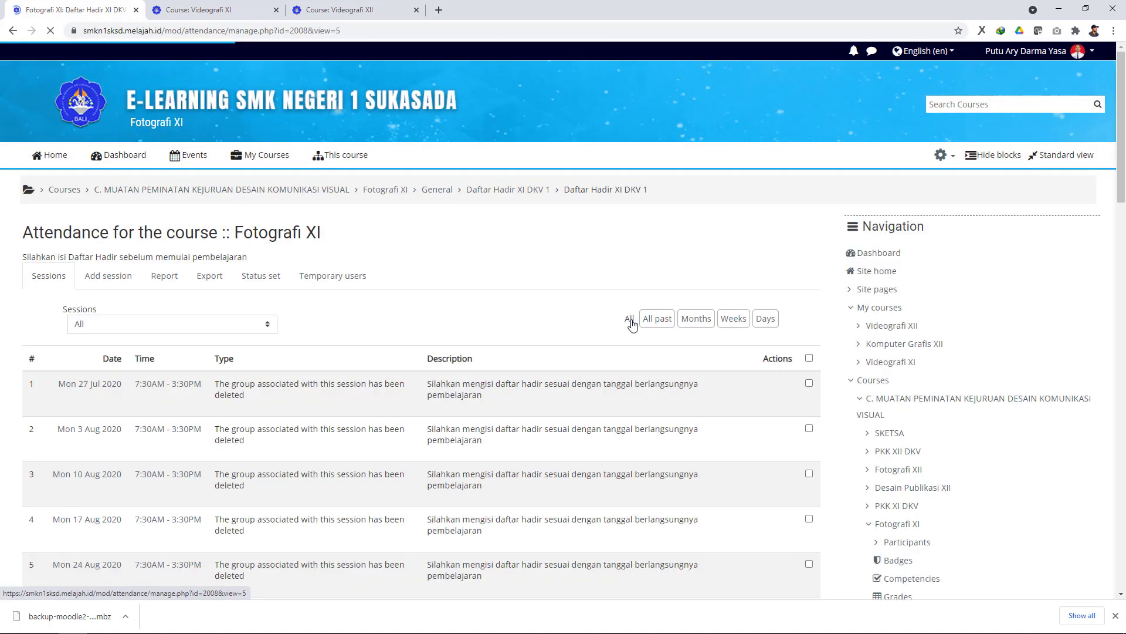
scroll(528, 317, down, 2)
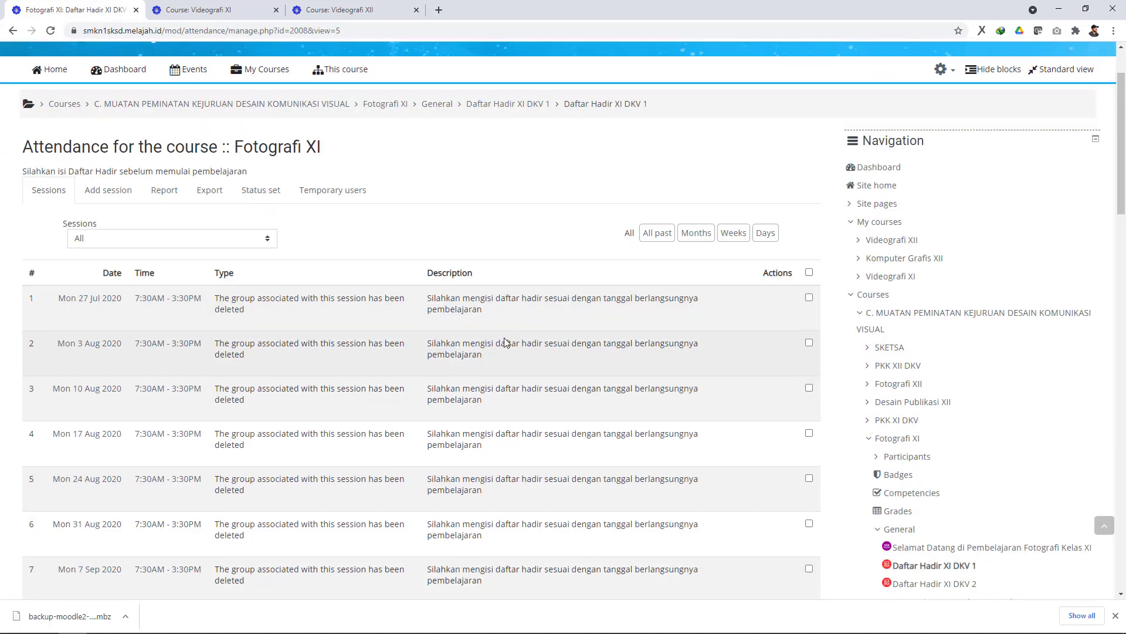
scroll(505, 342, up, 1)
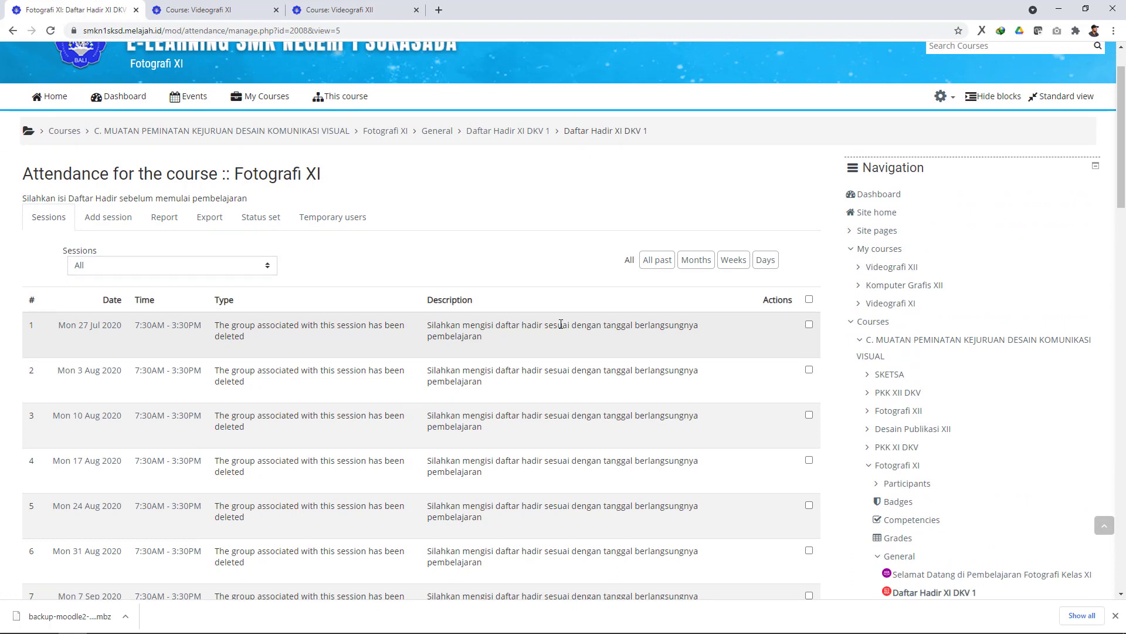
scroll(628, 325, down, 4)
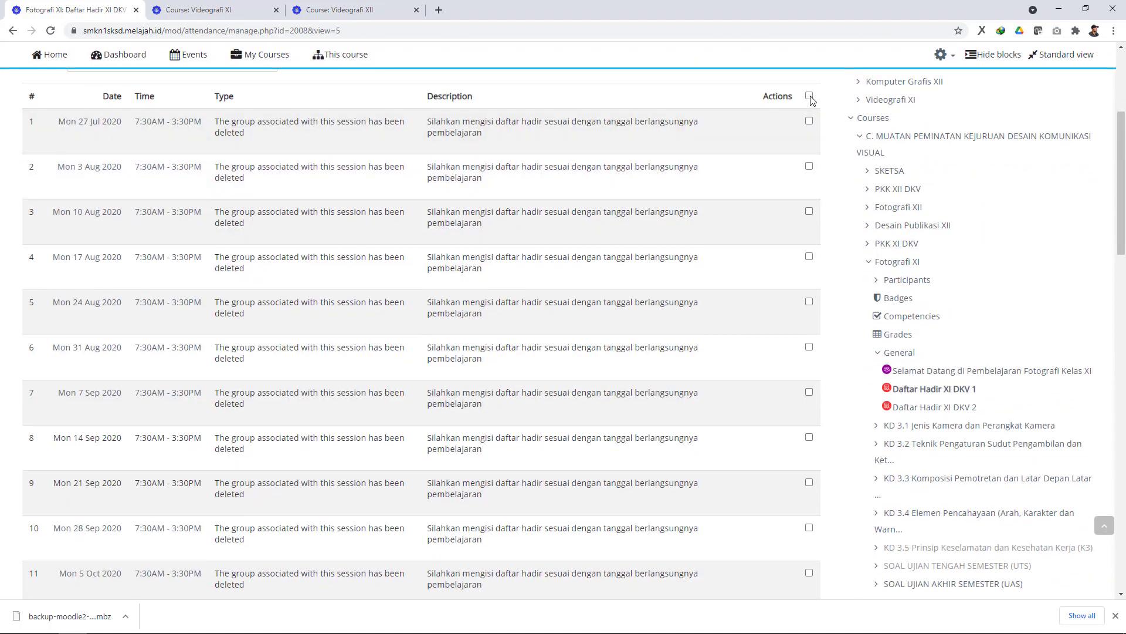
Select every session in Daftar Hadir XI DKV 1, delete them all and confirm the deletion
click(809, 96)
scroll(814, 182, down, 10)
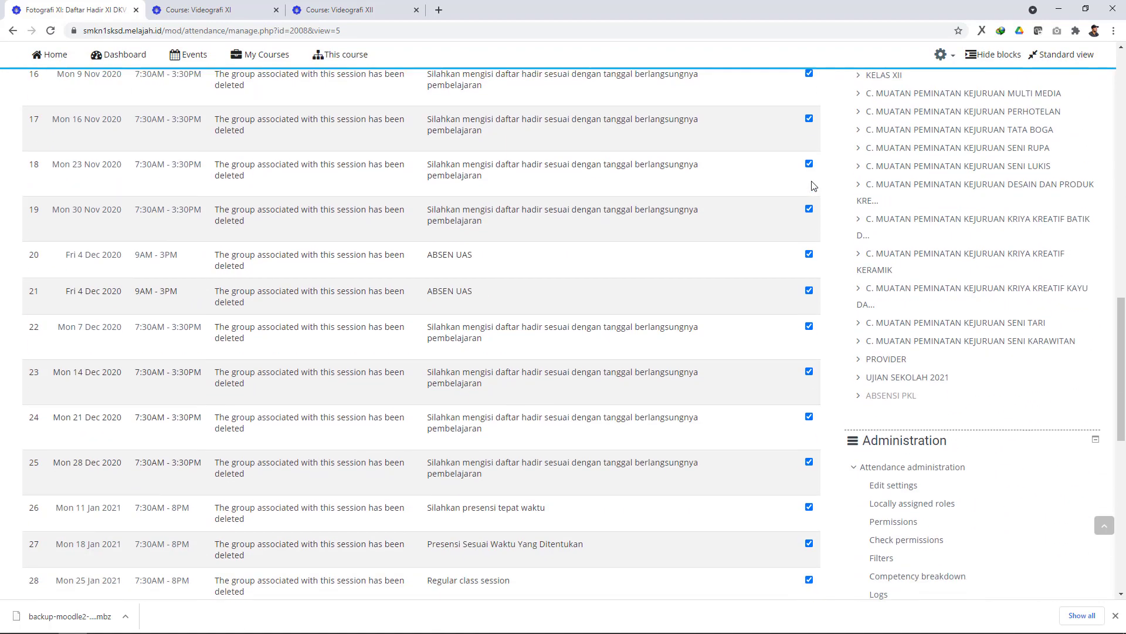
scroll(812, 182, down, 10)
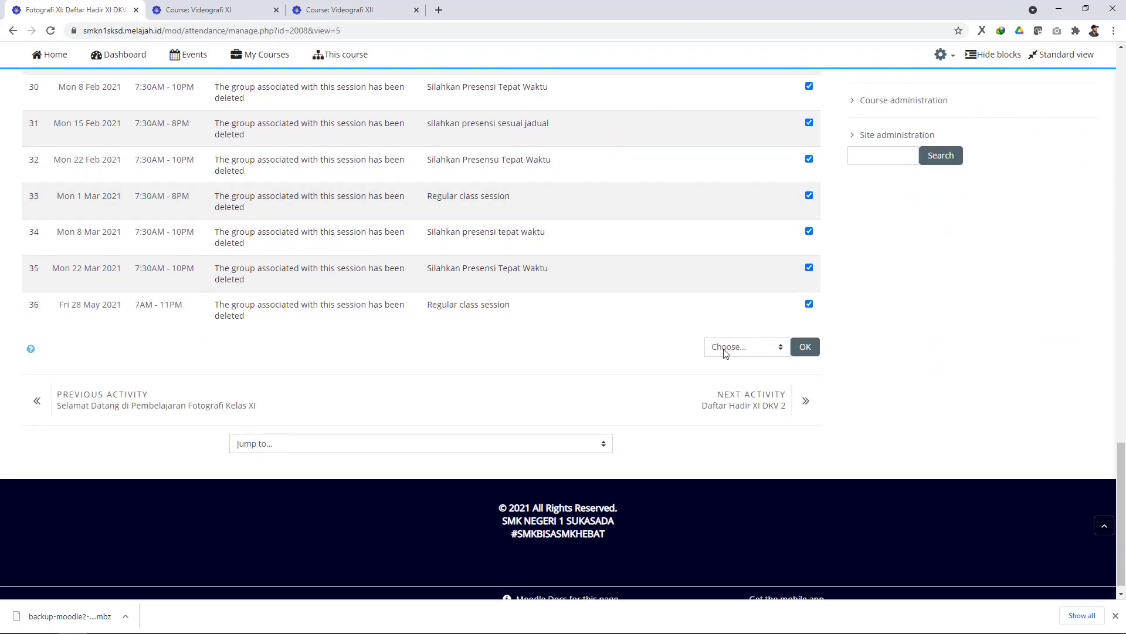
click(732, 348)
click(738, 372)
click(806, 347)
scroll(588, 342, down, 8)
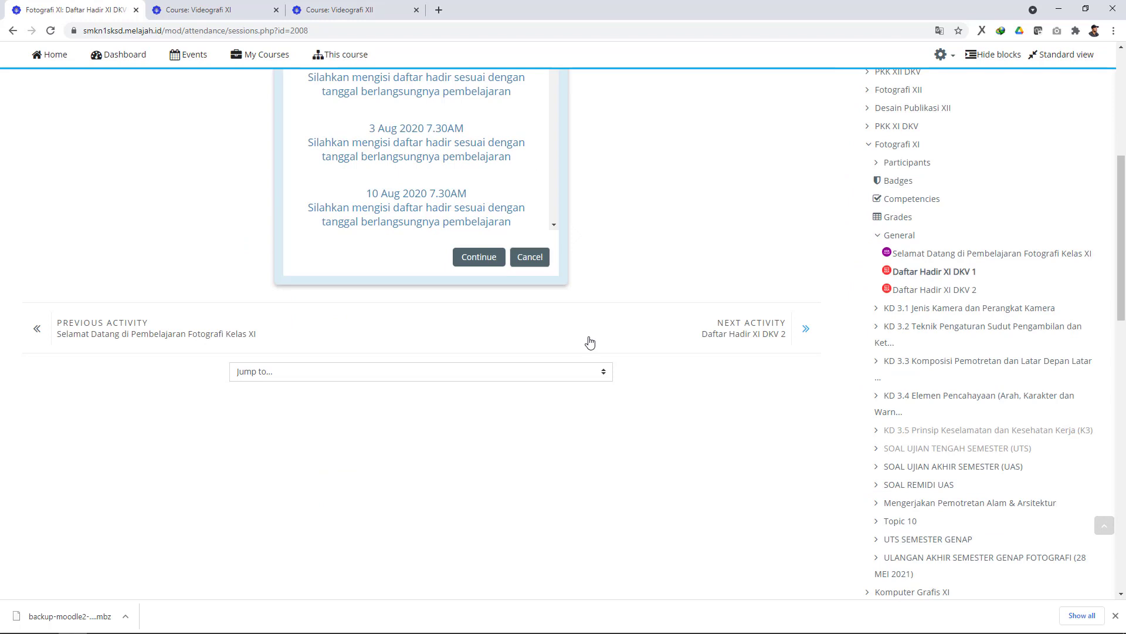
click(487, 265)
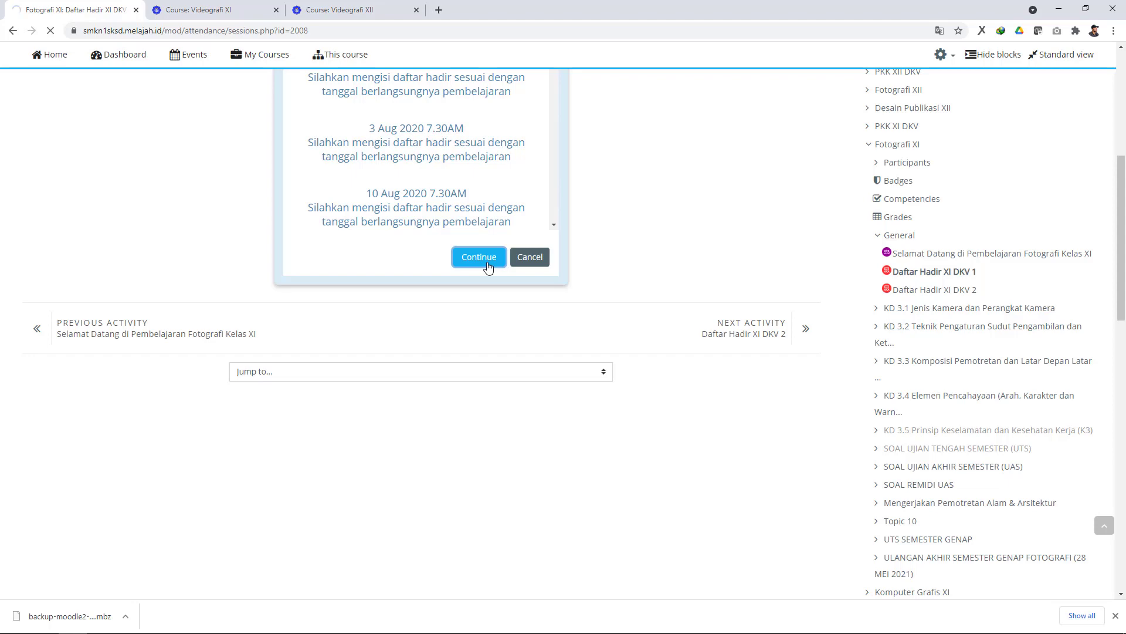
Go back to the Fotografi XI course and open the attendance activity Daftar Hadir XI DKV 2 with all its sessions listed
scroll(489, 265, up, 5)
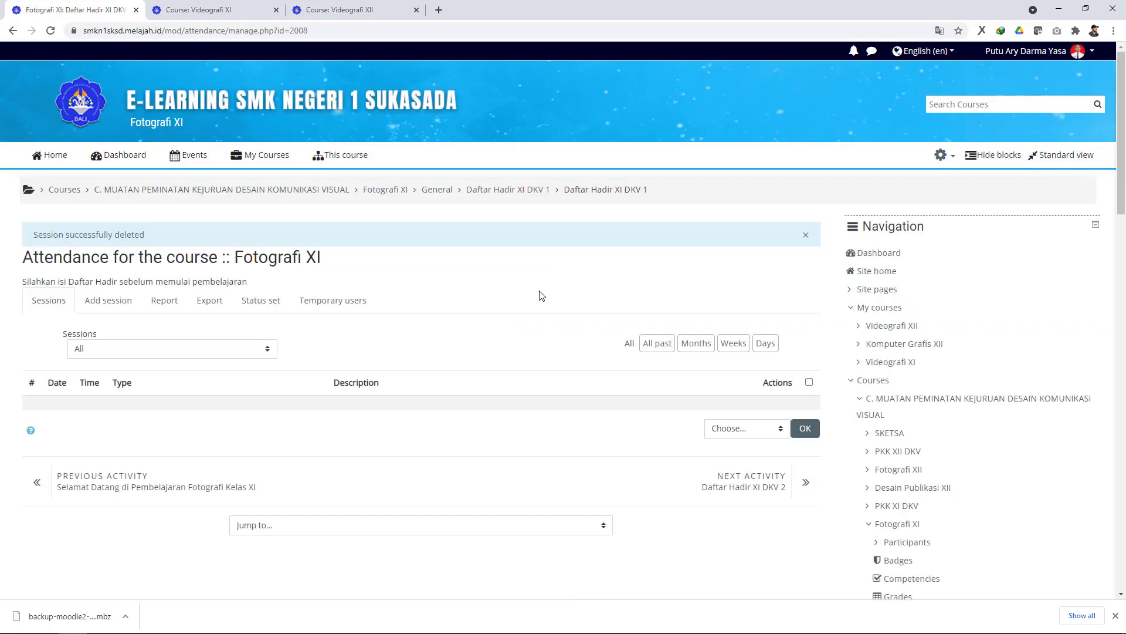
click(382, 189)
click(128, 323)
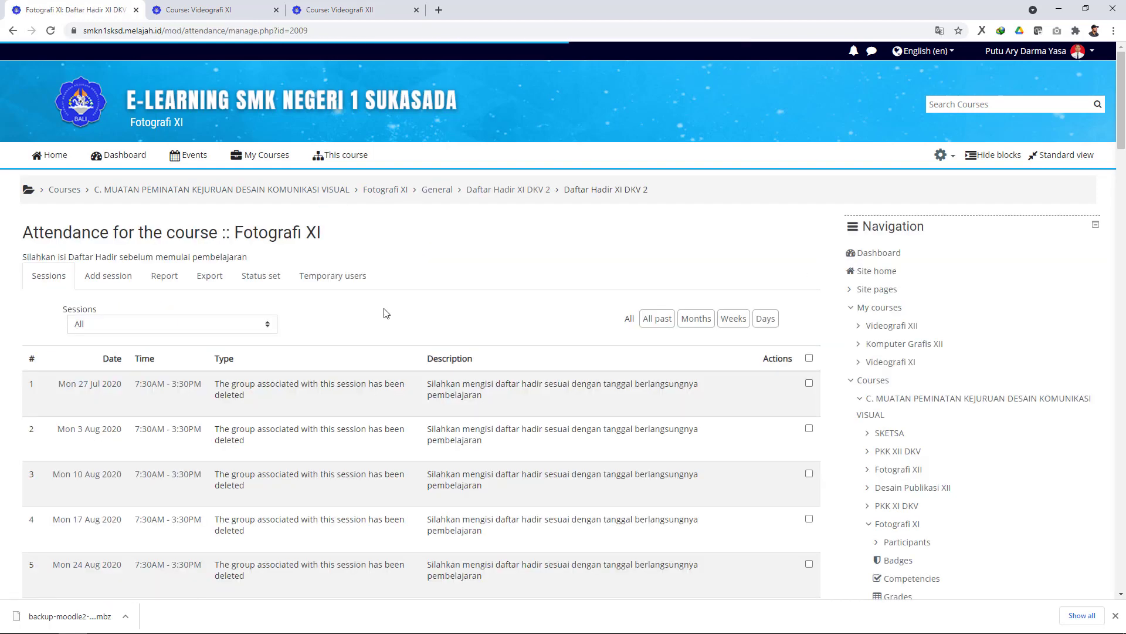
scroll(610, 314, down, 2)
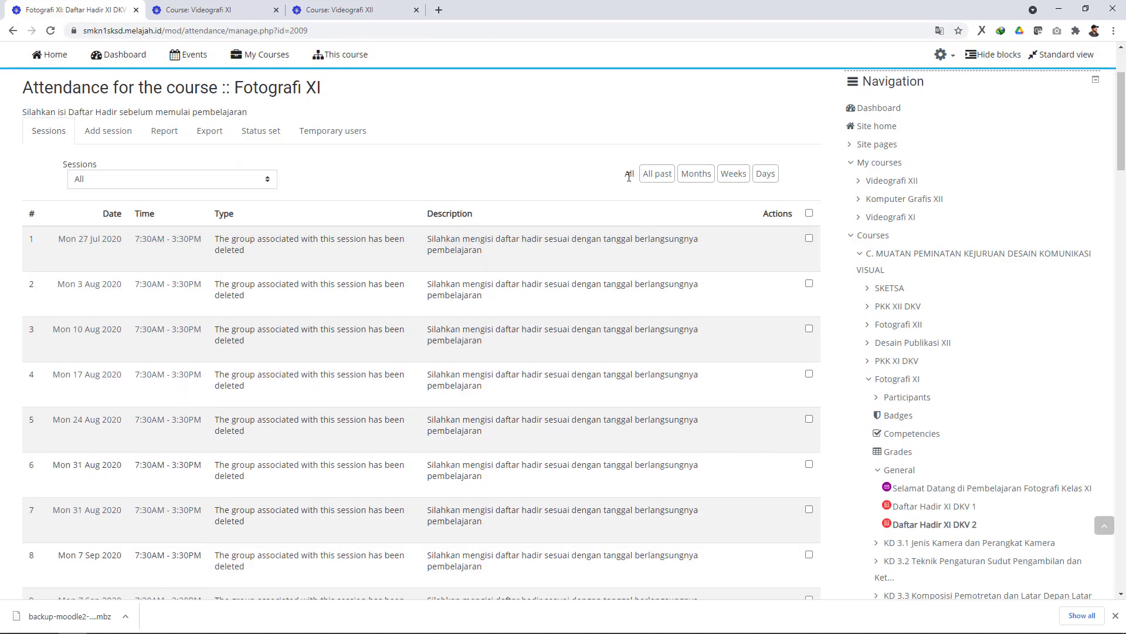
drag(625, 173, 634, 175)
Select every session in Daftar Hadir XI DKV 2, delete them all and confirm the deletion
click(809, 213)
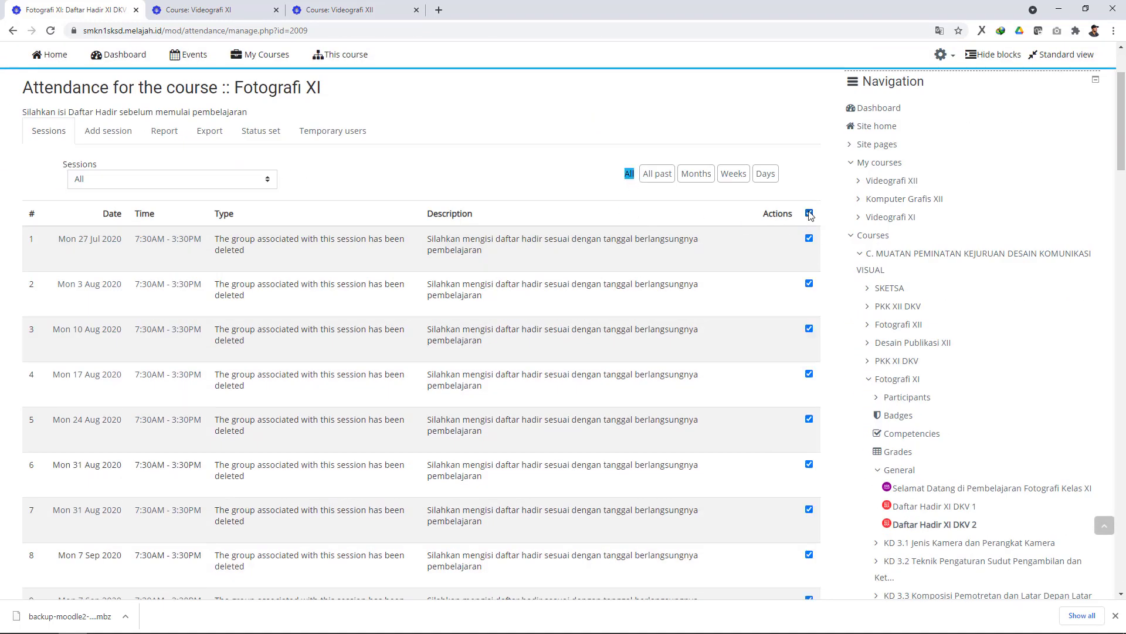
scroll(838, 228, down, 5)
scroll(837, 229, down, 20)
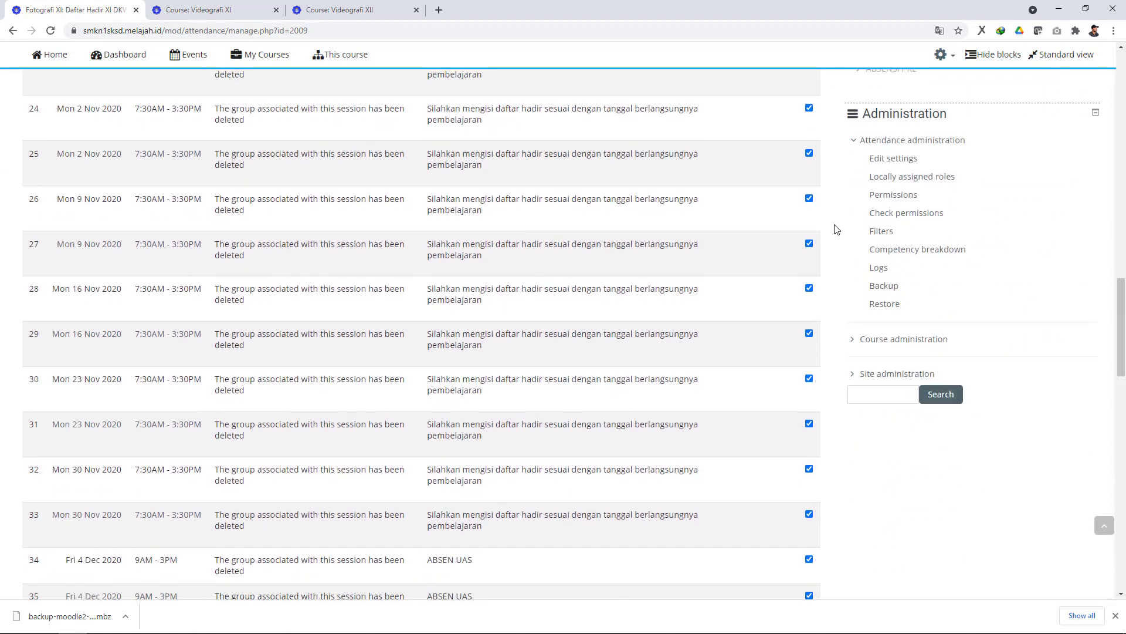
scroll(837, 229, down, 5)
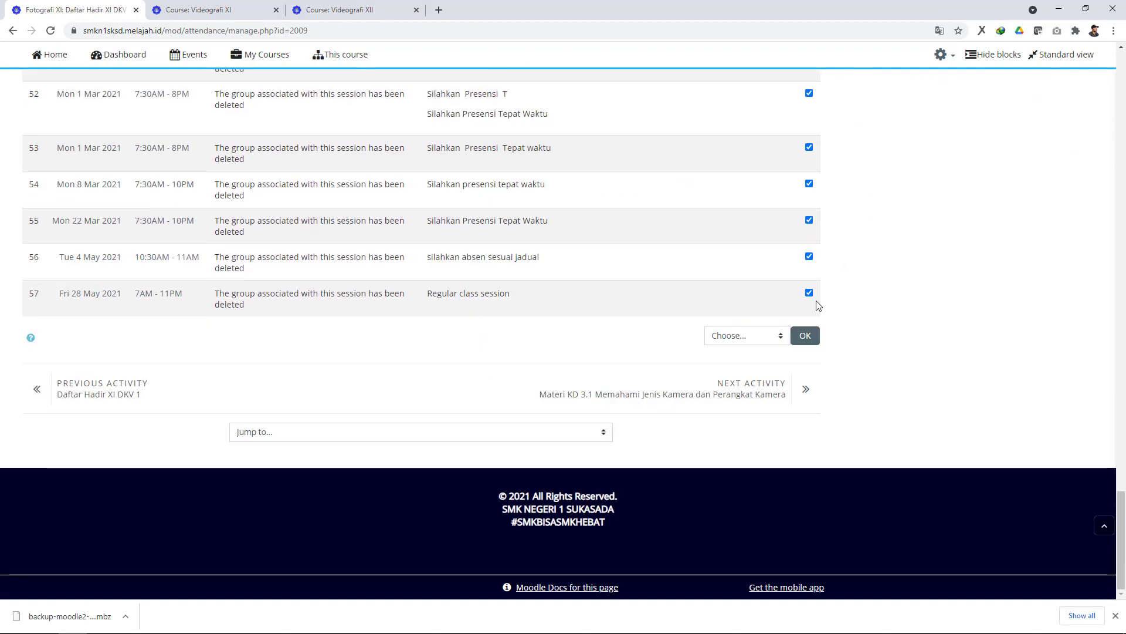
click(734, 337)
click(734, 364)
click(808, 335)
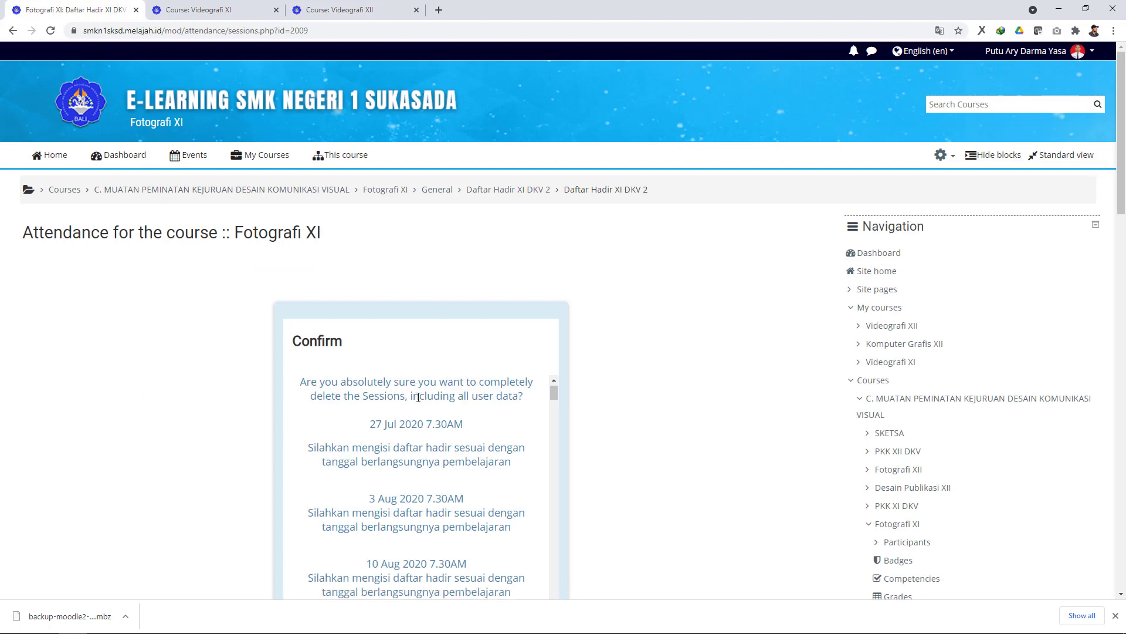
scroll(418, 382, down, 3)
scroll(587, 352, down, 5)
click(477, 256)
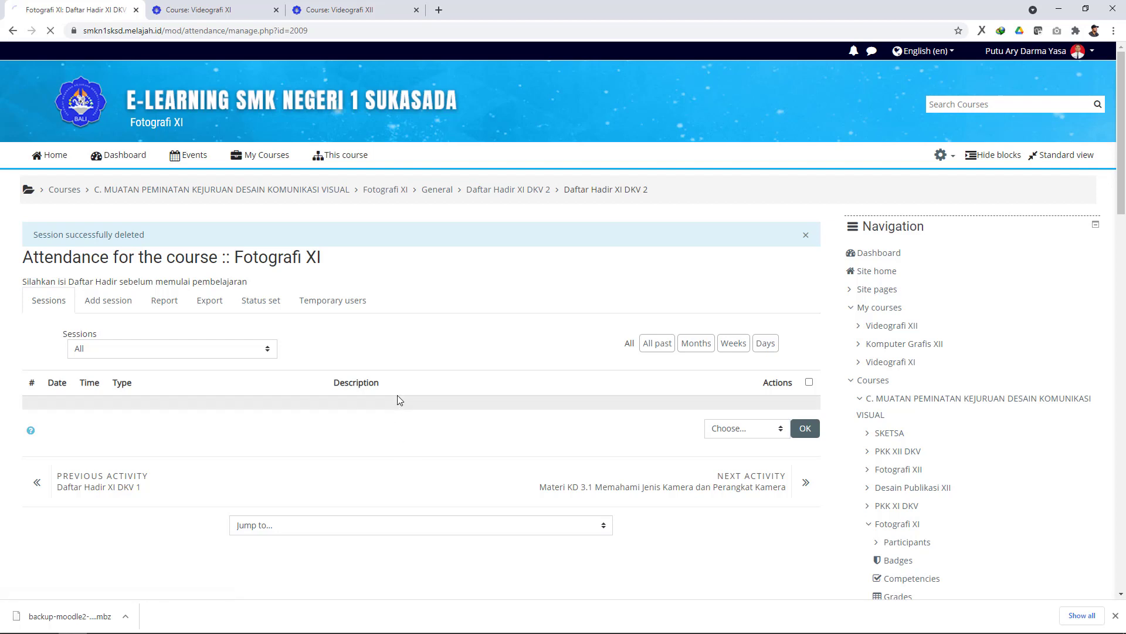
Switch to the Videografi XI course and examine its page layout, including the introduction, attendance activity and topic tiles
click(12, 30)
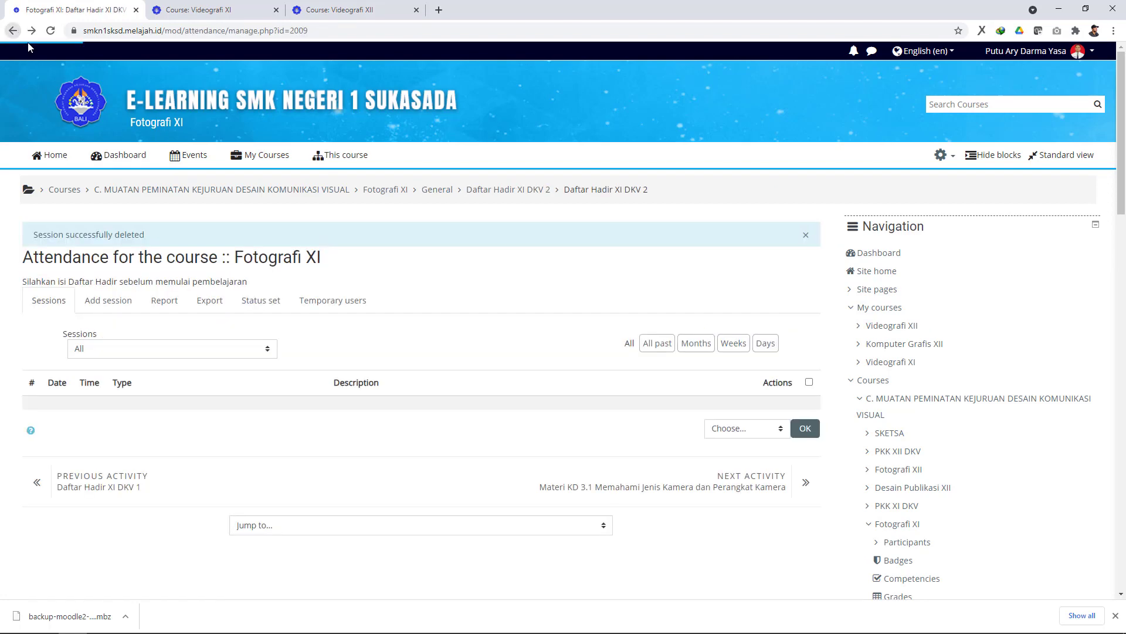
click(216, 14)
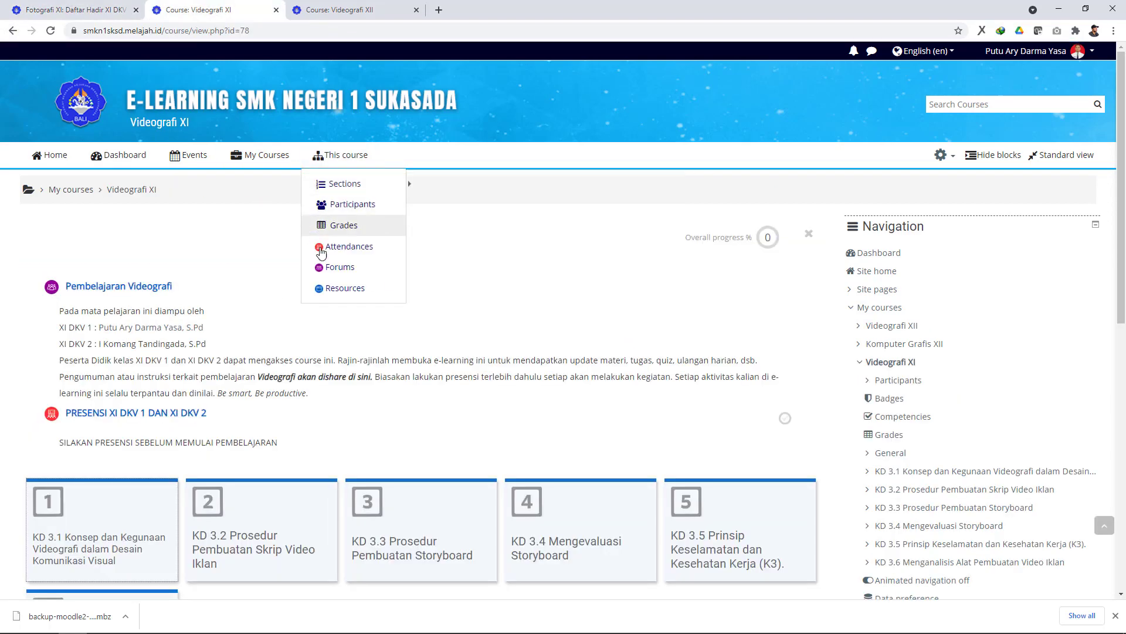
scroll(333, 294, down, 2)
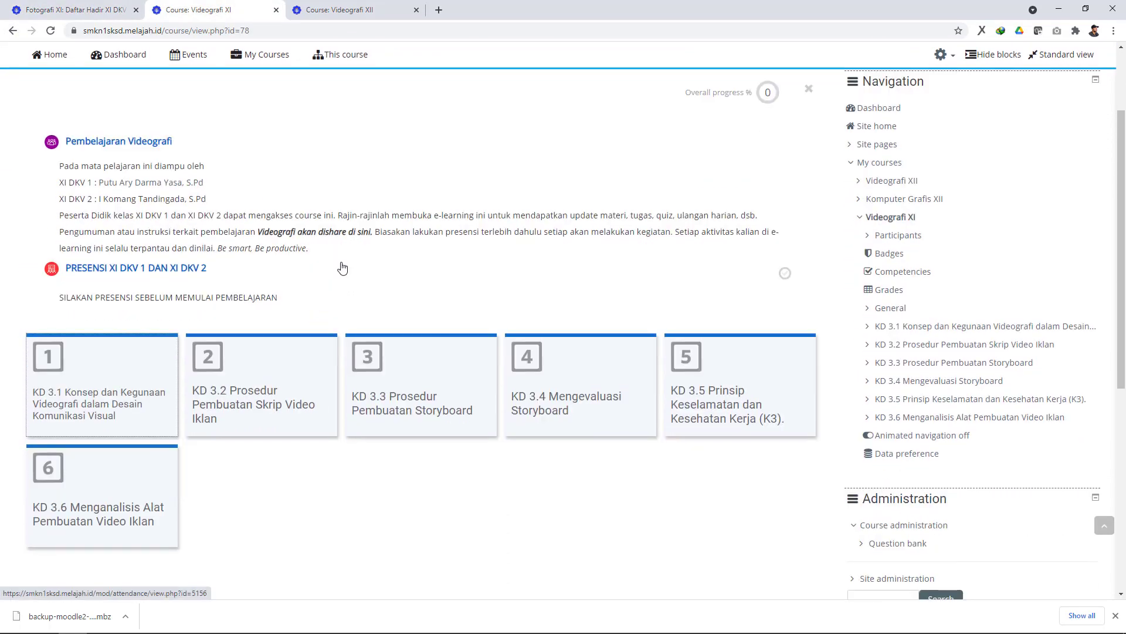
scroll(342, 278, up, 2)
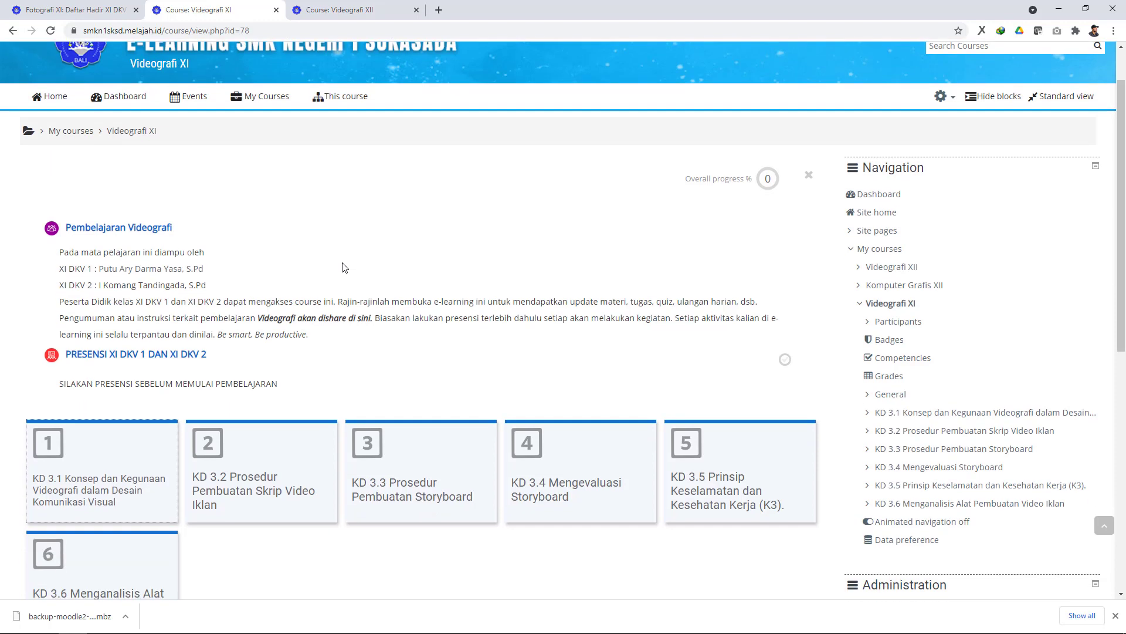
scroll(344, 266, down, 2)
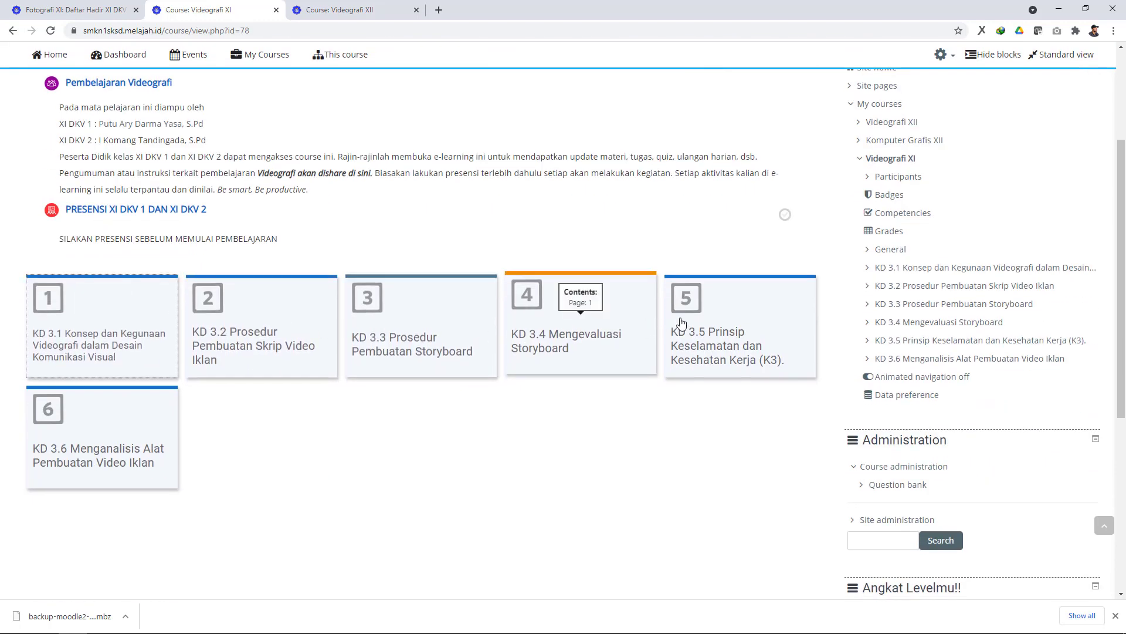
scroll(226, 195, up, 1)
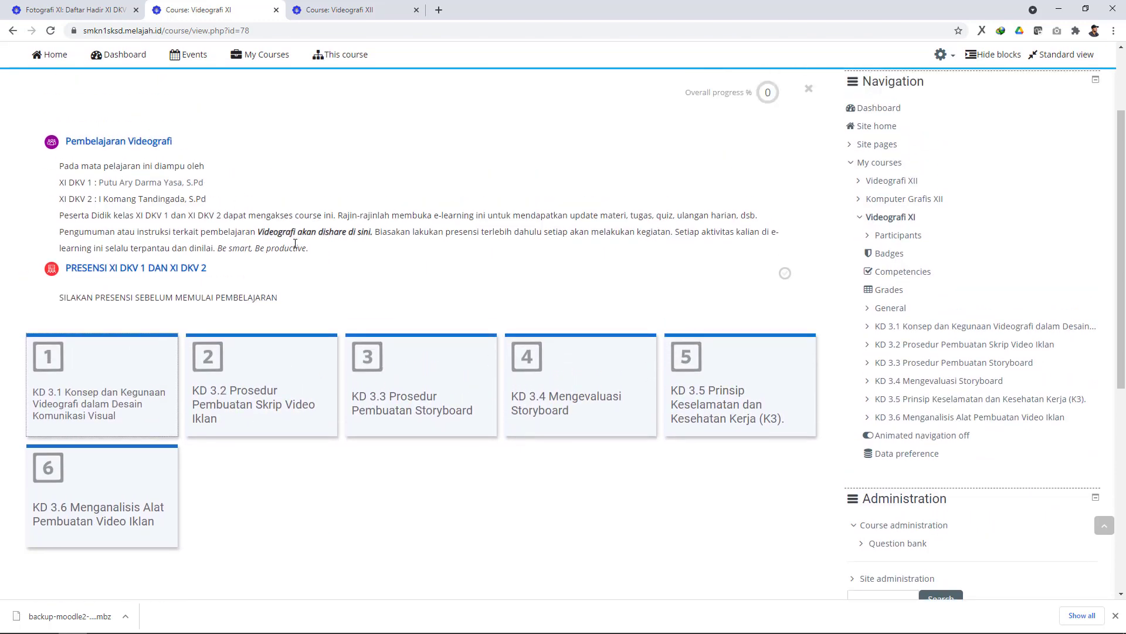
scroll(295, 243, down, 1)
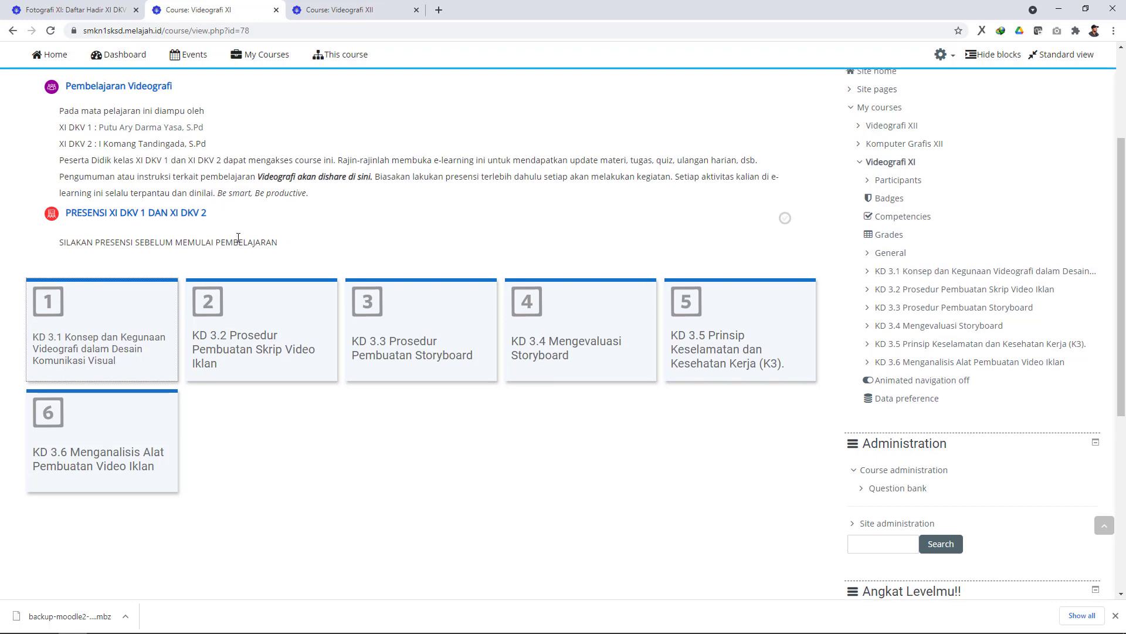
scroll(239, 237, up, 3)
scroll(226, 233, down, 4)
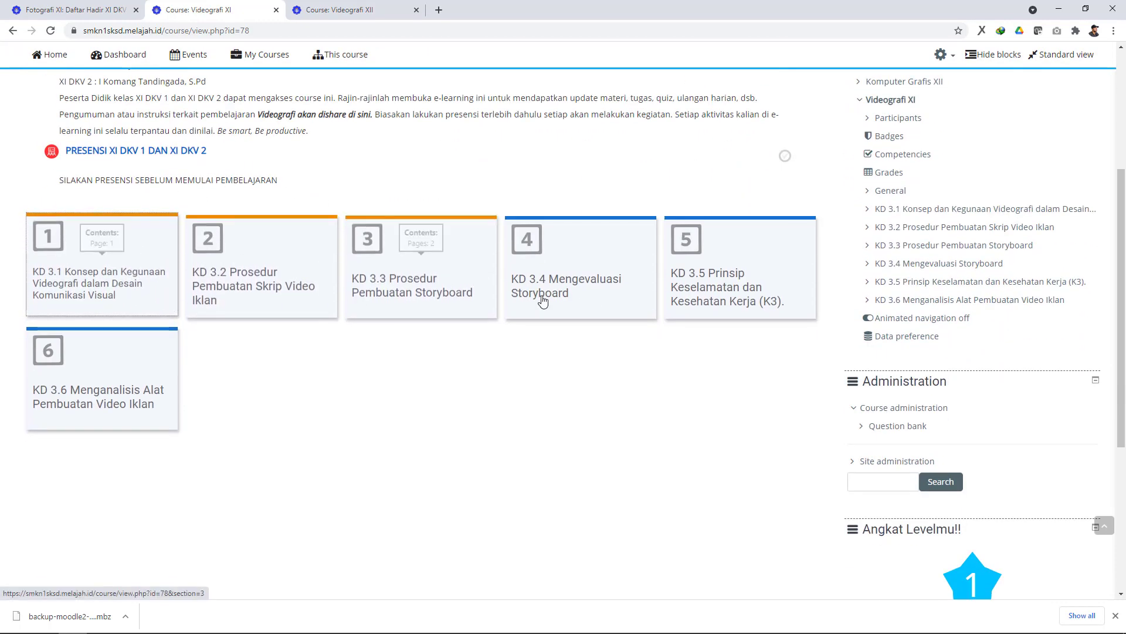
Review the contents of the KD 3.1, KD 3.2 and KD 3.3 tiles in Videografi XI, closing the last one
click(116, 287)
scroll(223, 323, down, 2)
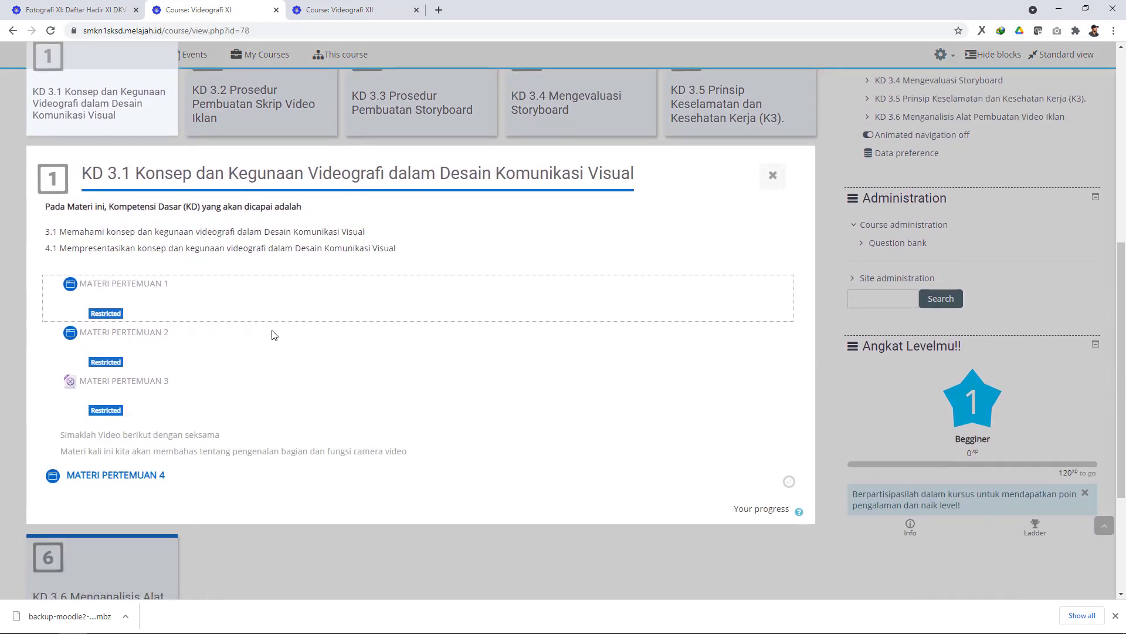
scroll(264, 275, up, 2)
click(253, 214)
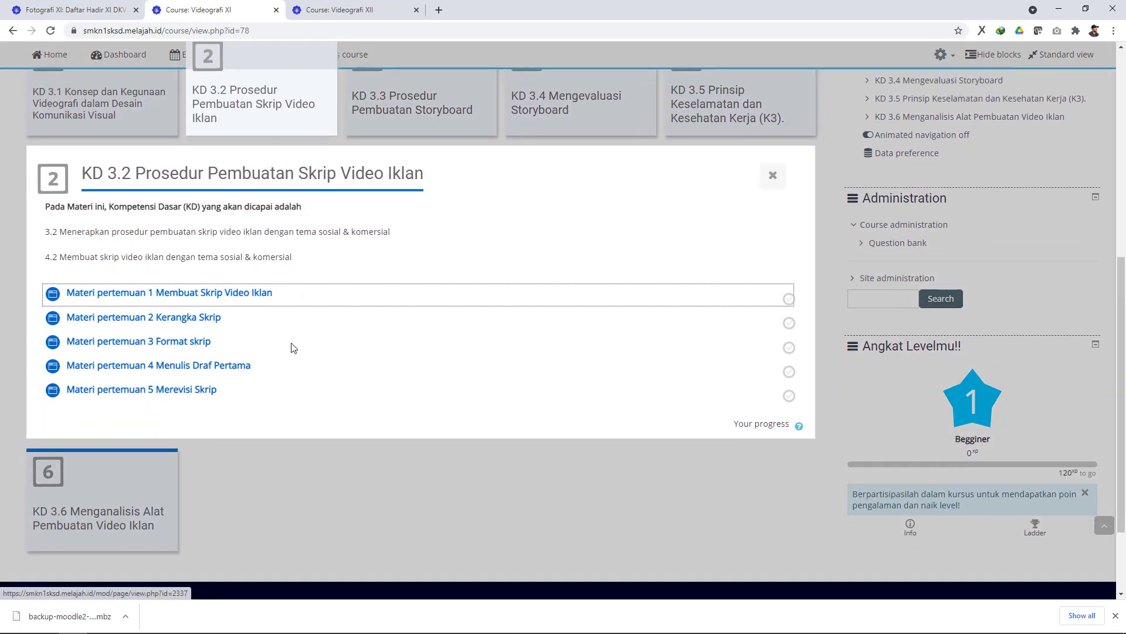
scroll(433, 284, up, 2)
click(426, 208)
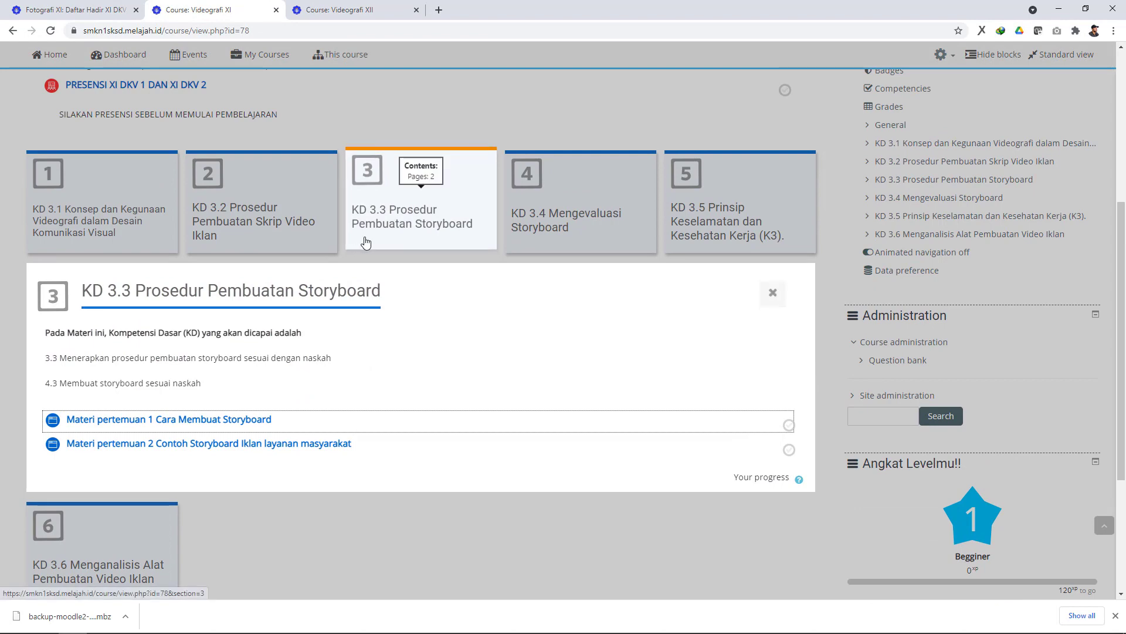
click(365, 241)
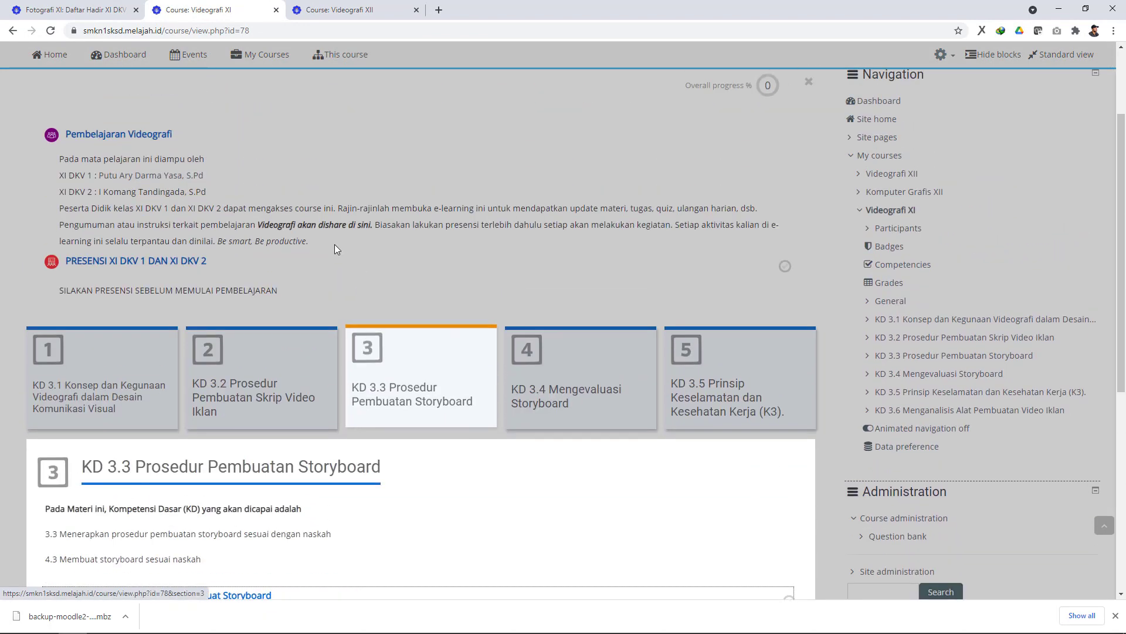
scroll(354, 247, up, 3)
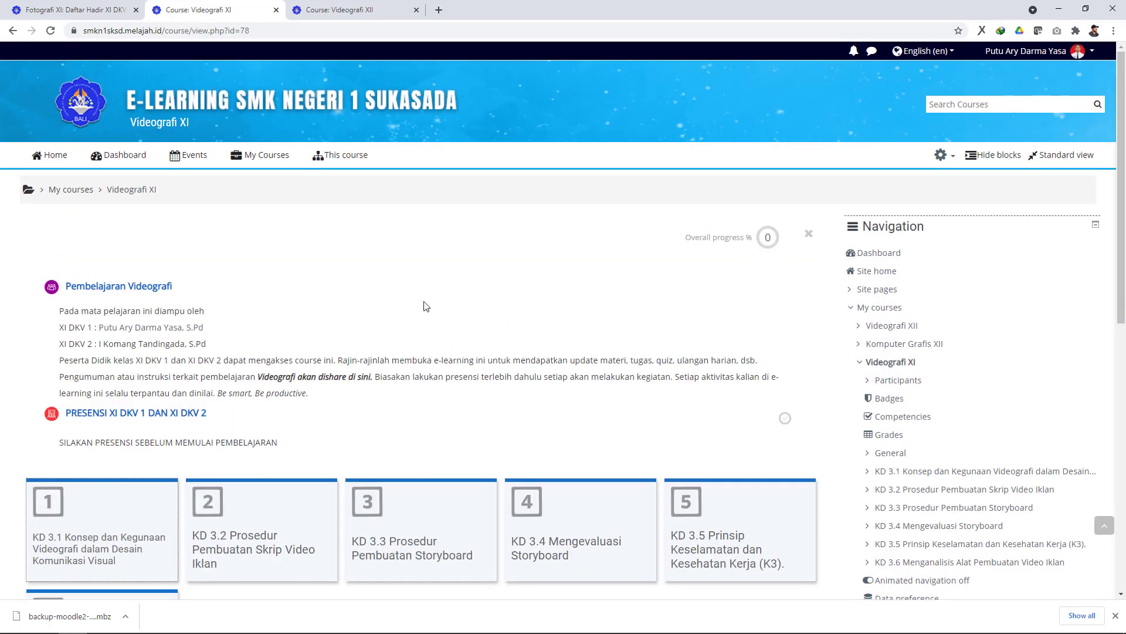
Switch to the Videografi XII course and compare the contents of Semester 1 sections 1, 2 and 3
click(363, 10)
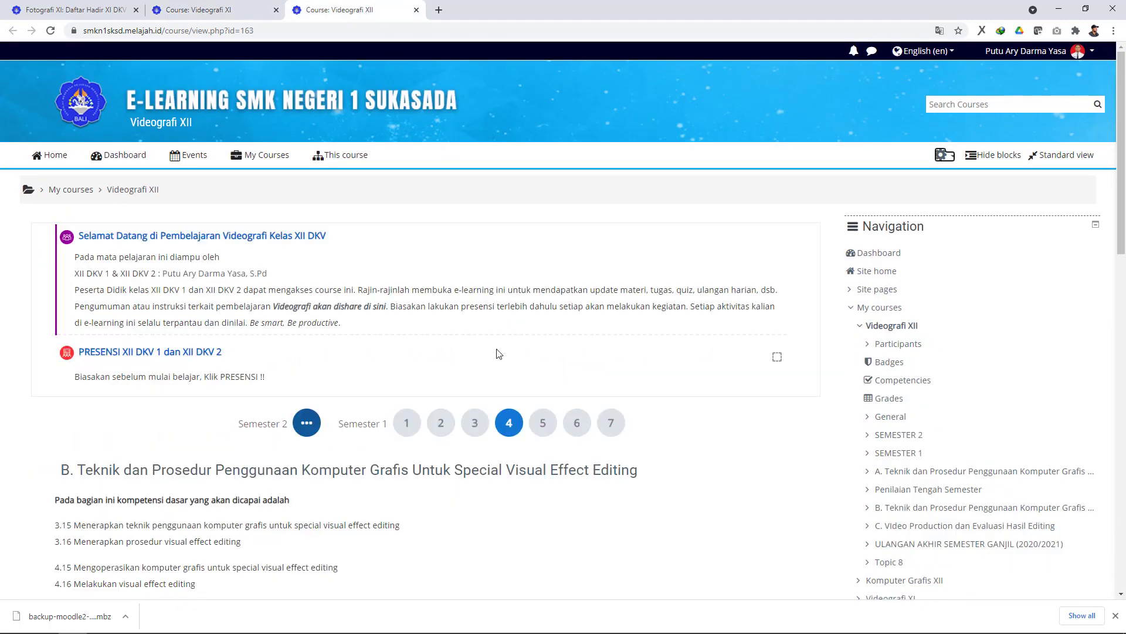
scroll(498, 352, down, 1)
click(406, 364)
click(441, 364)
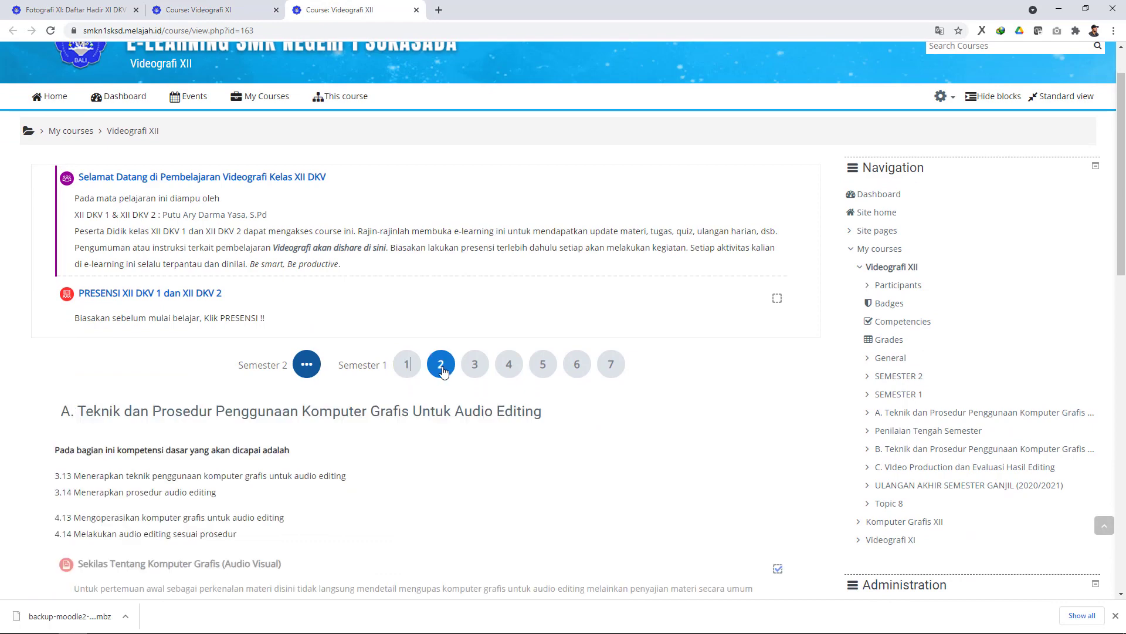
click(407, 363)
click(443, 370)
click(475, 363)
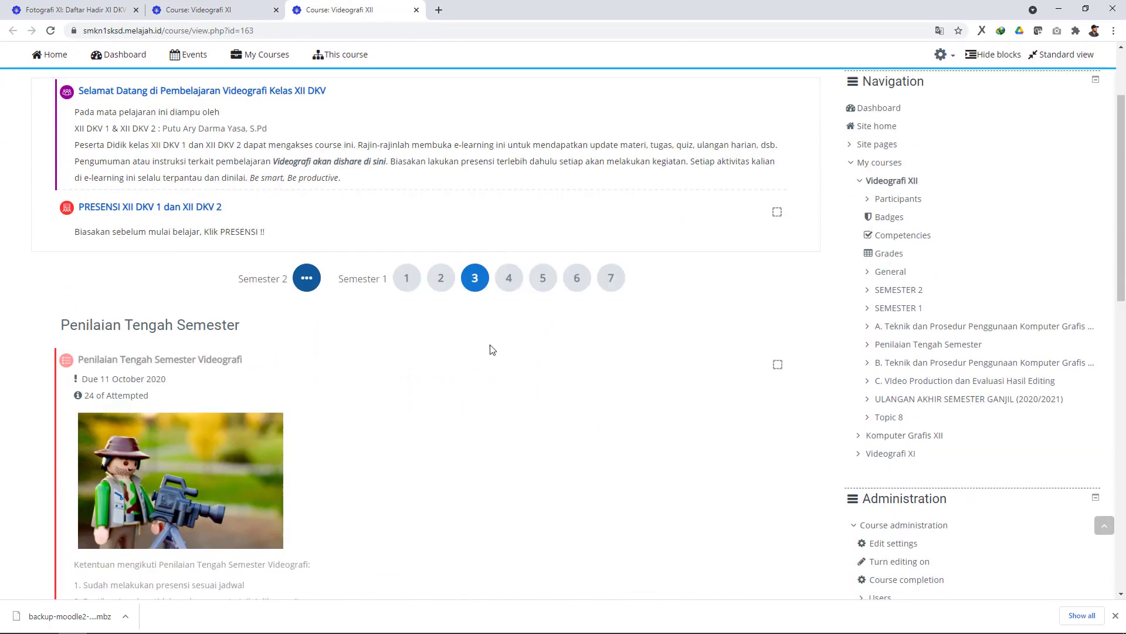
scroll(481, 317, down, 1)
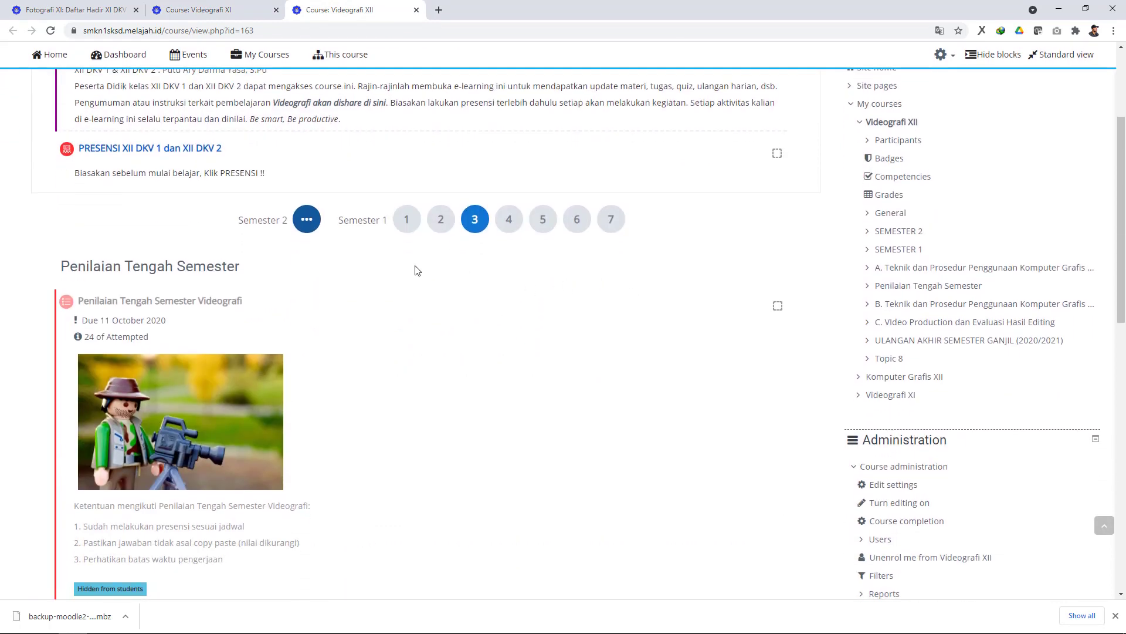
click(407, 218)
click(439, 228)
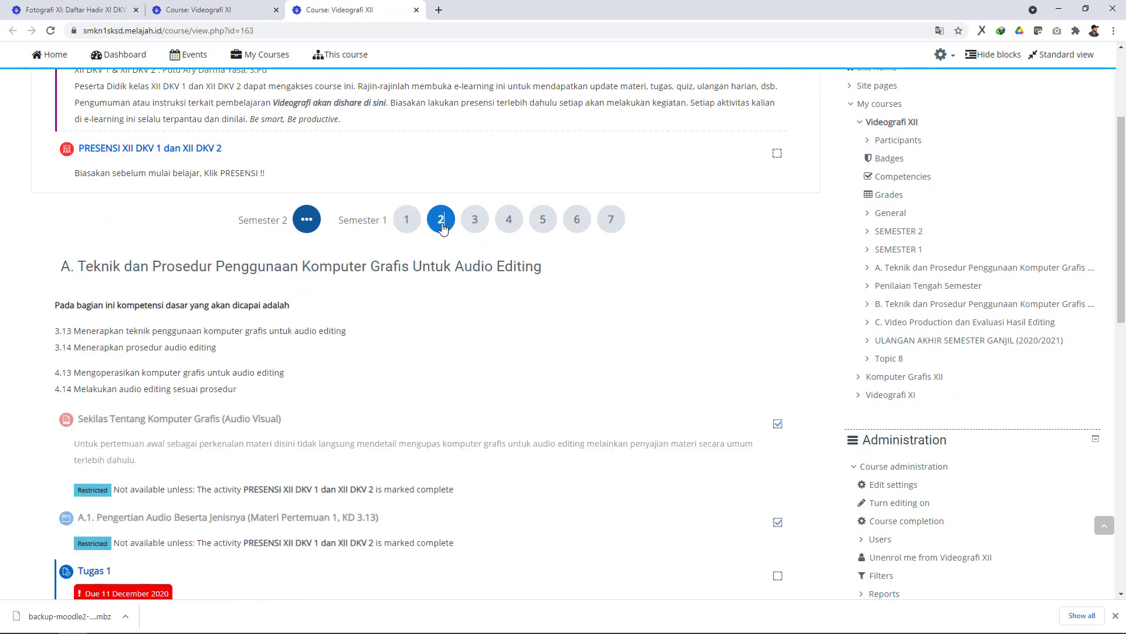
click(407, 221)
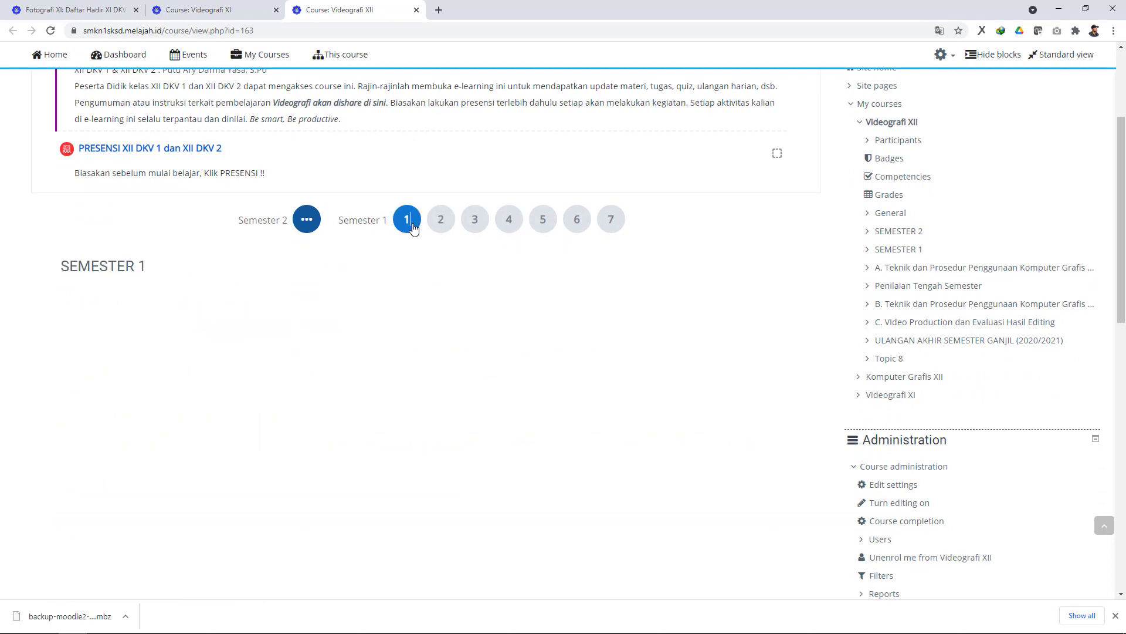
scroll(359, 223, up, 1)
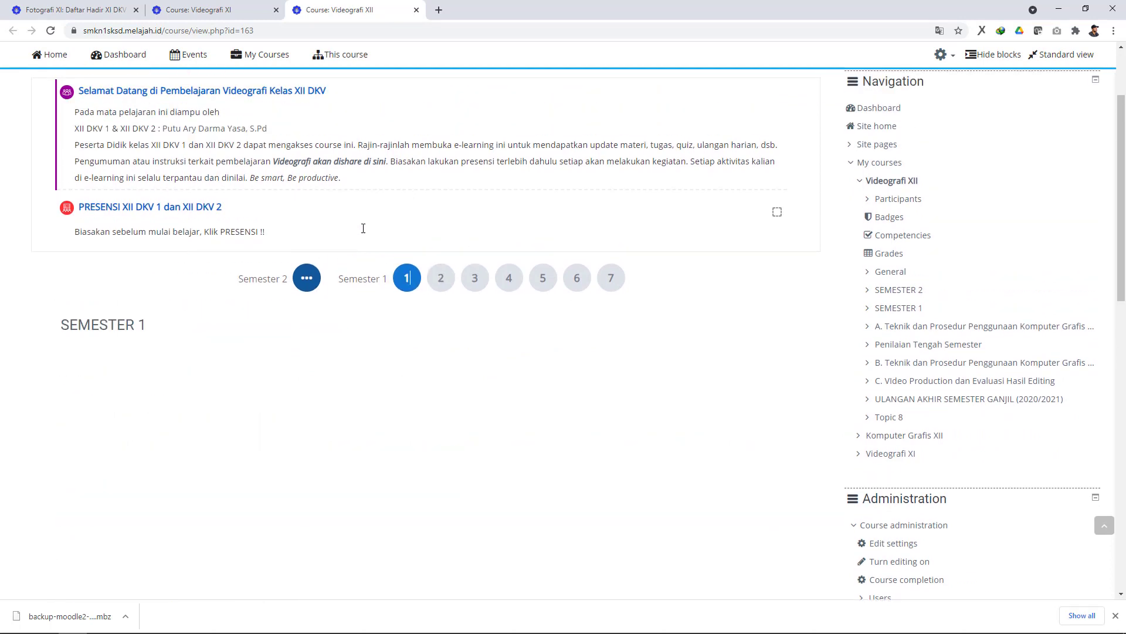
View the Semester 2 section of Videografi XII, followed by Semester 1 sections 1 and 2
click(306, 278)
scroll(194, 352, down, 1)
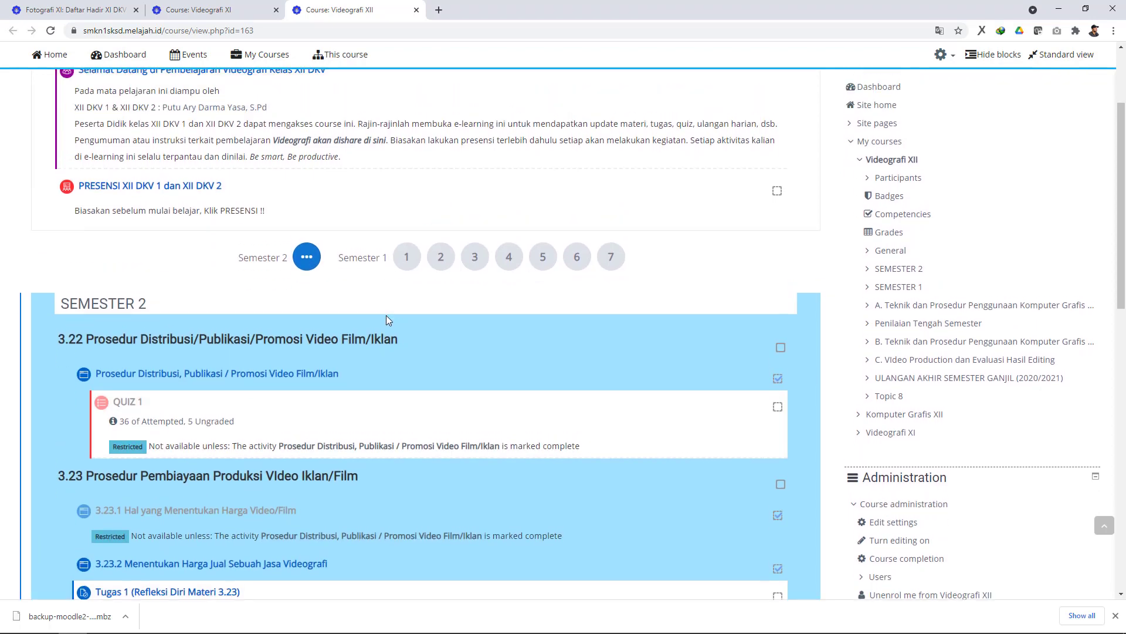
scroll(386, 315, up, 2)
click(413, 368)
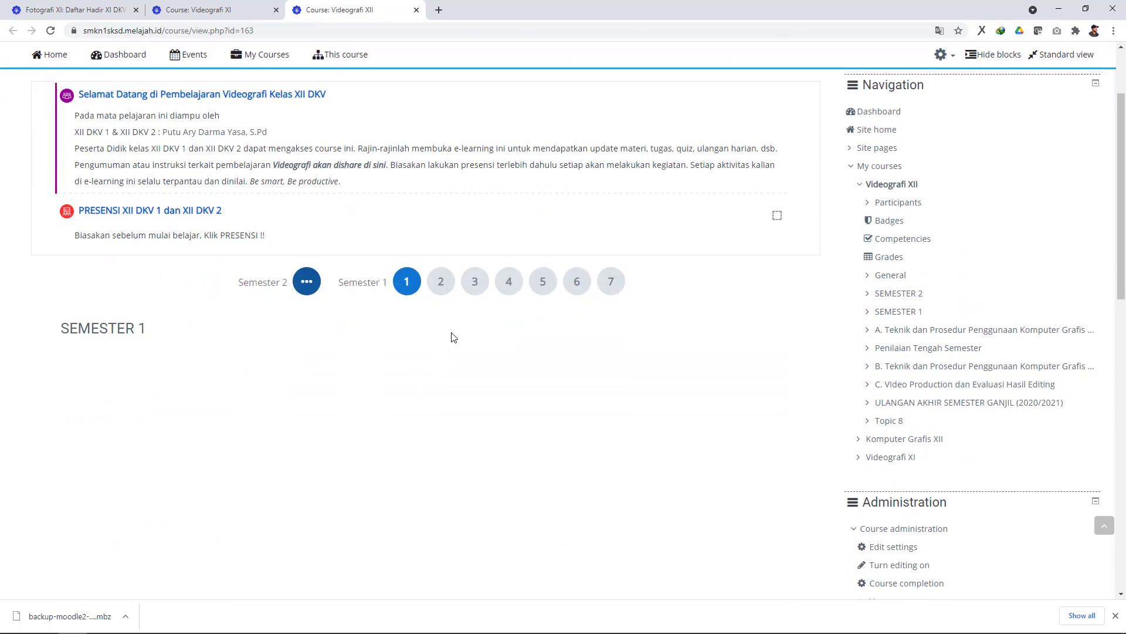
click(442, 277)
scroll(461, 296, down, 1)
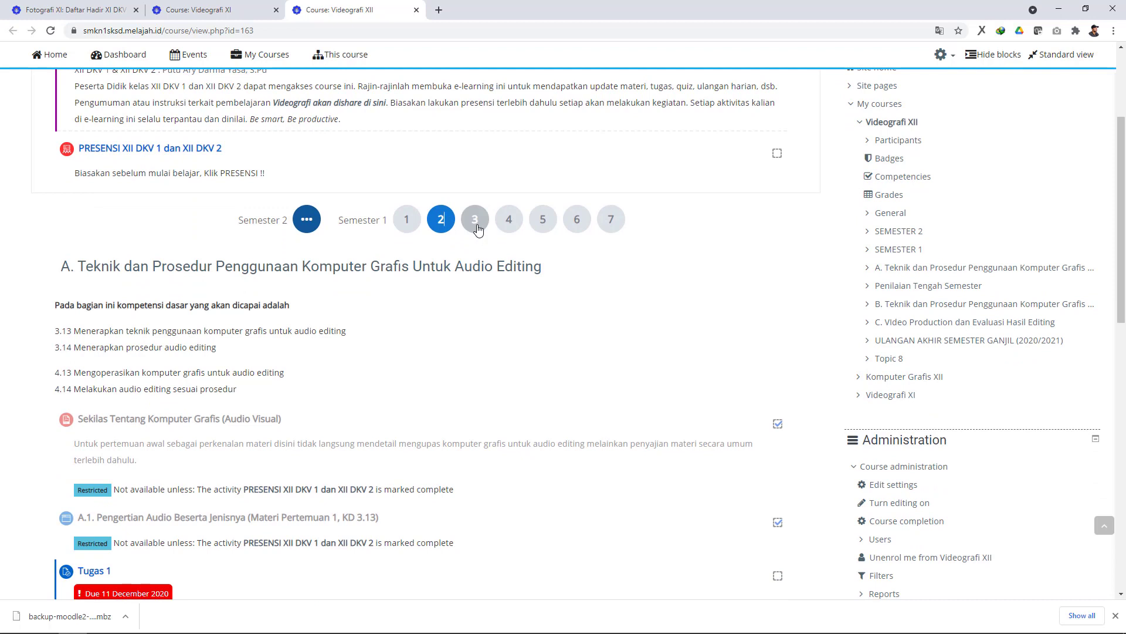
scroll(484, 240, up, 1)
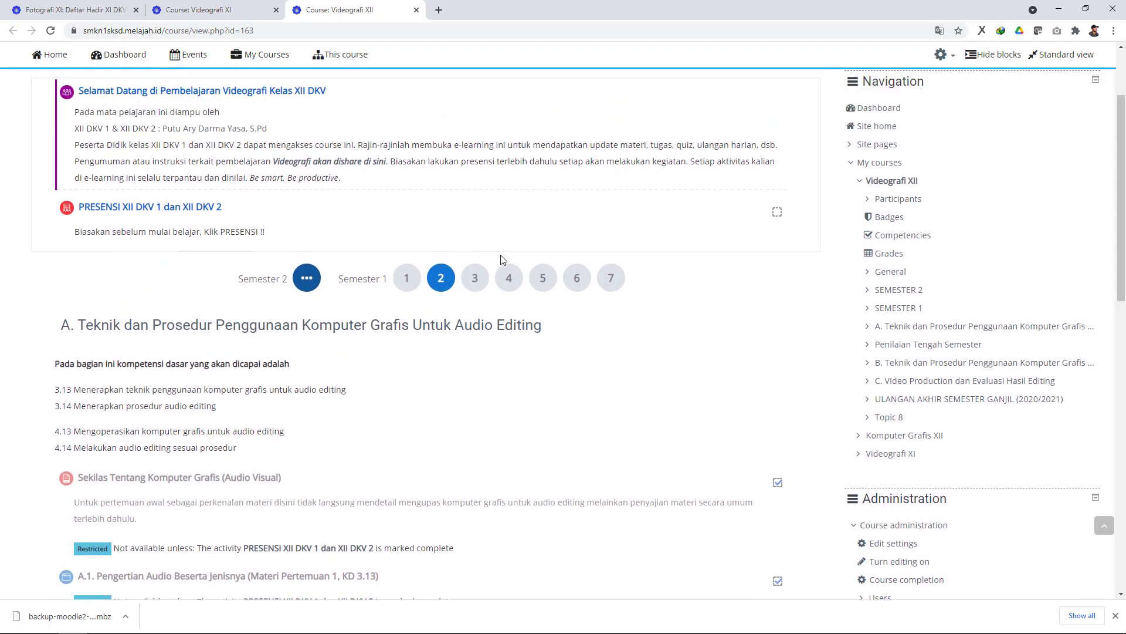
scroll(502, 260, up, 3)
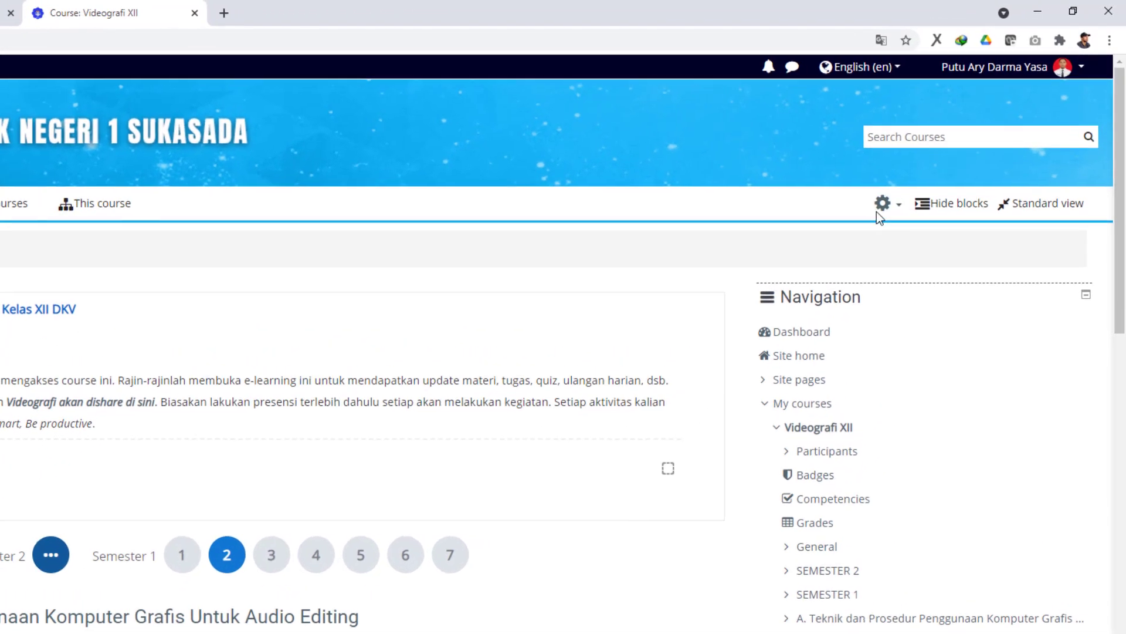
Open the Videografi XII course settings and expand the Course format options
click(882, 211)
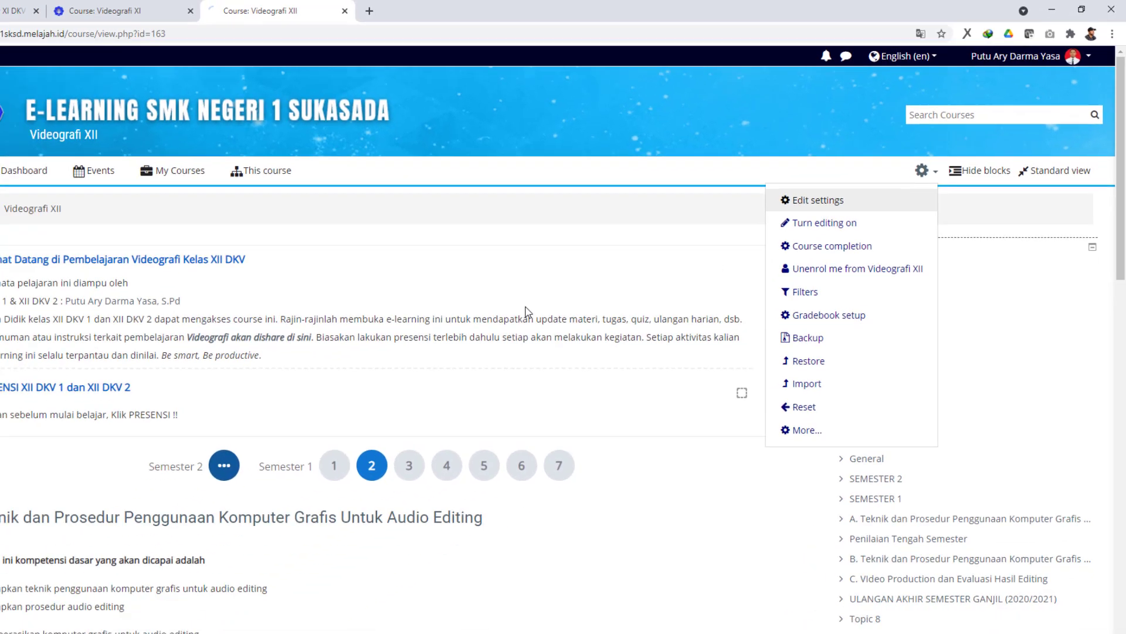
click(772, 244)
scroll(679, 285, down, 1)
scroll(679, 284, down, 10)
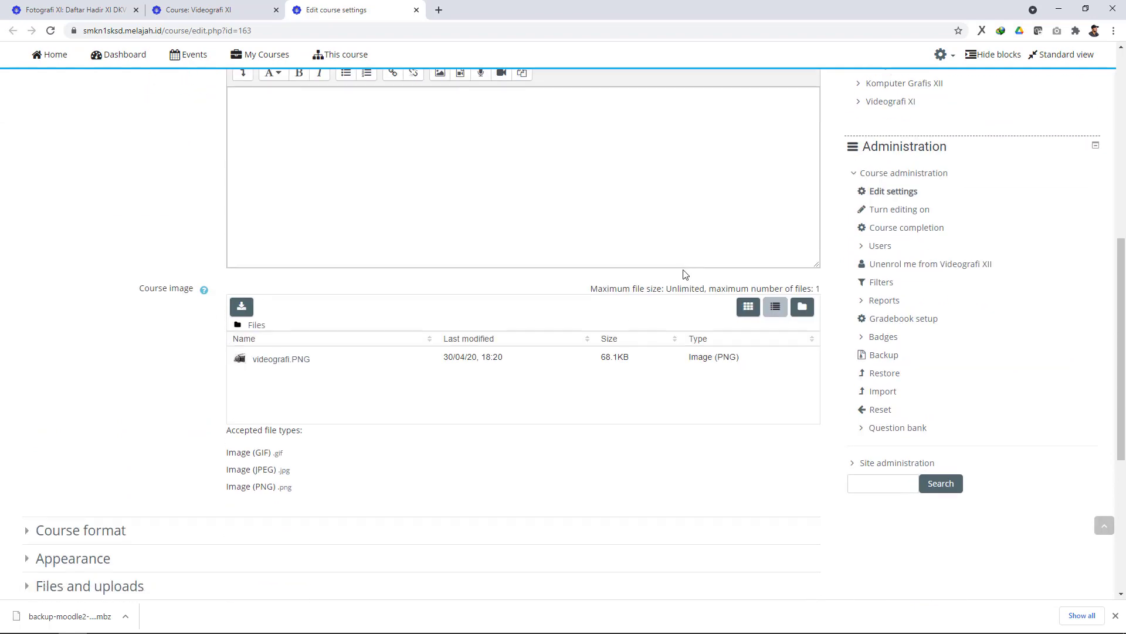
scroll(411, 428, down, 3)
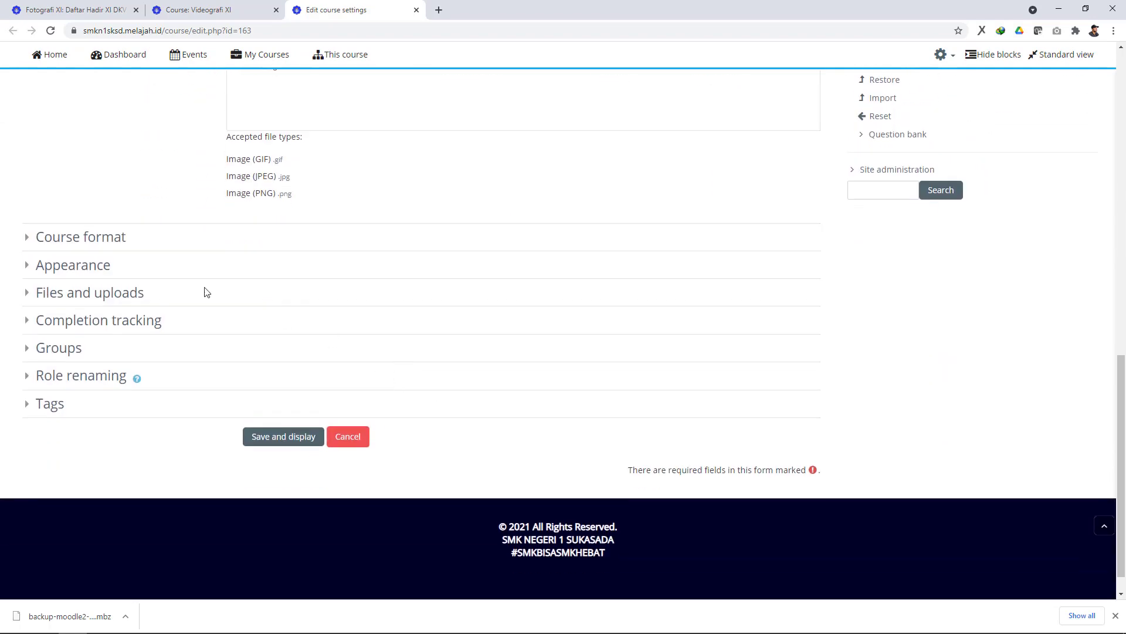
click(88, 242)
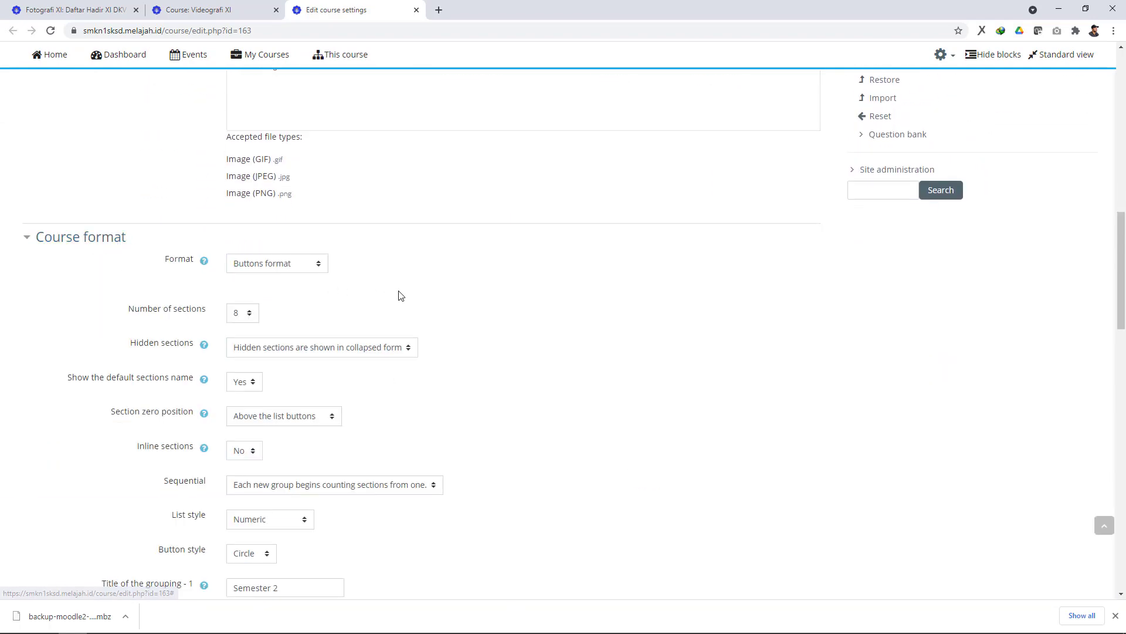
scroll(397, 294, down, 1)
Change the course format to Tiles format and examine its icon, colour and sub-tile options
click(295, 206)
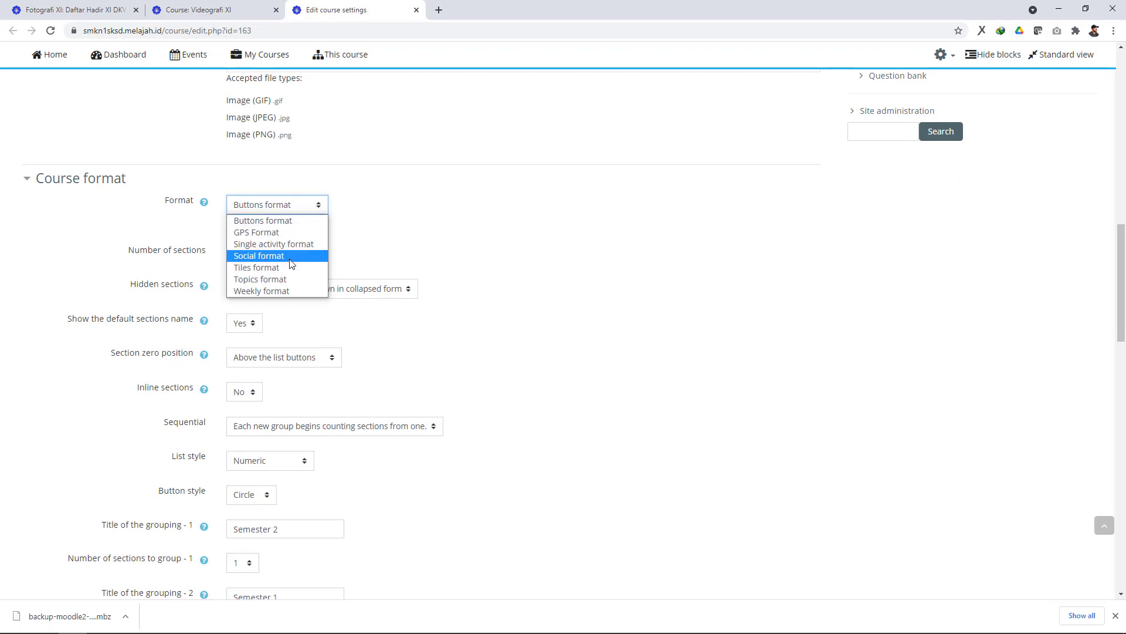
click(269, 267)
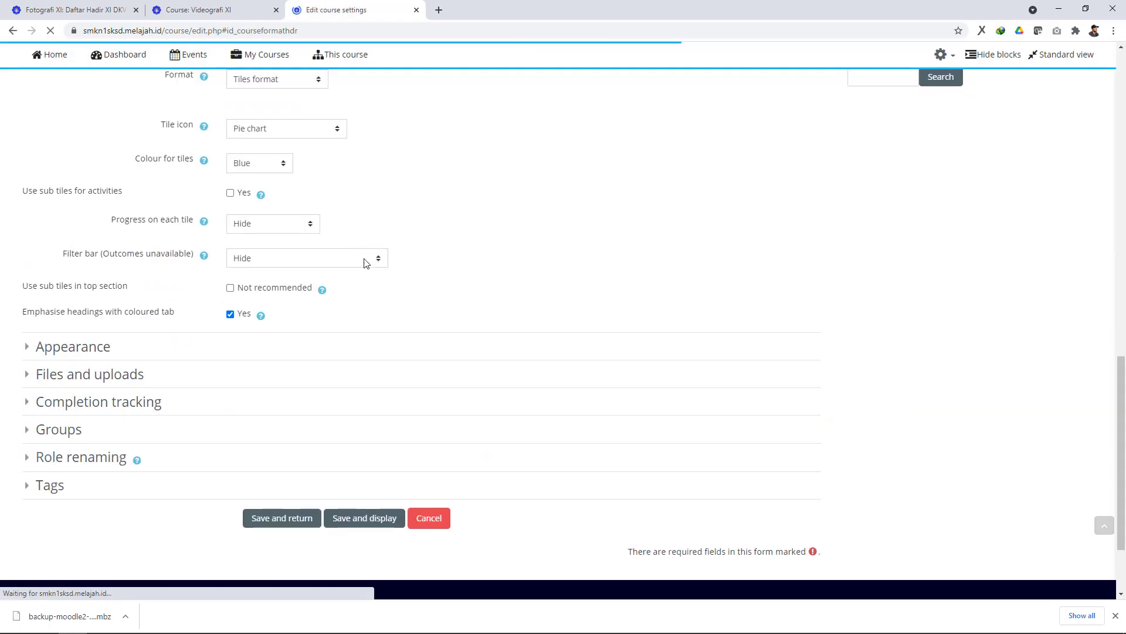
scroll(386, 275, up, 2)
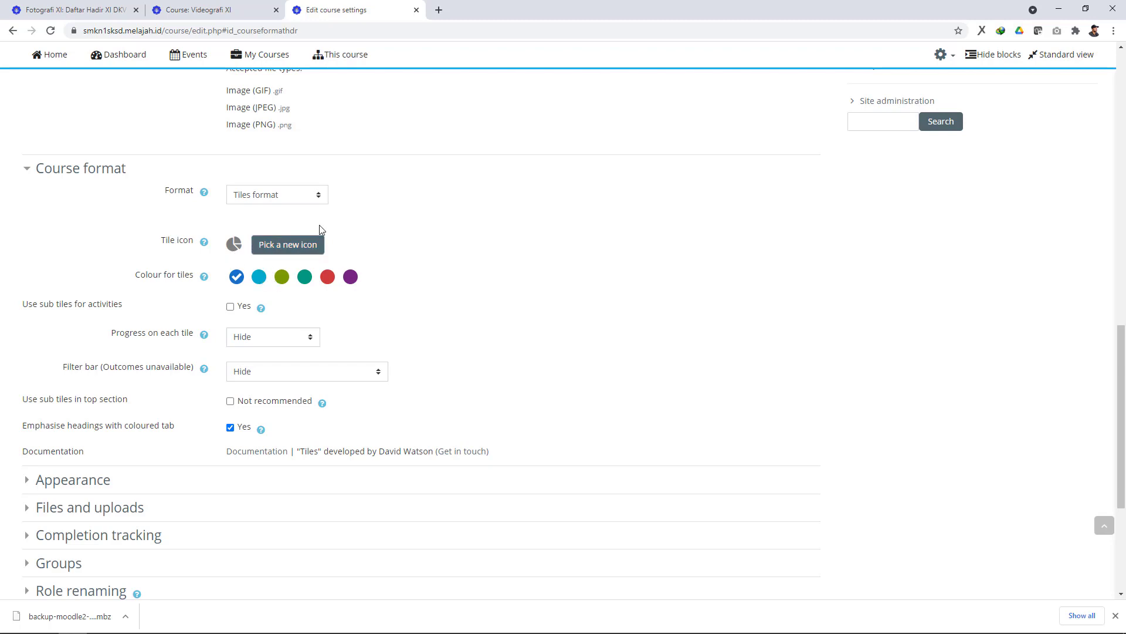
Set the course format back to Buttons format and examine its section grouping options
click(304, 199)
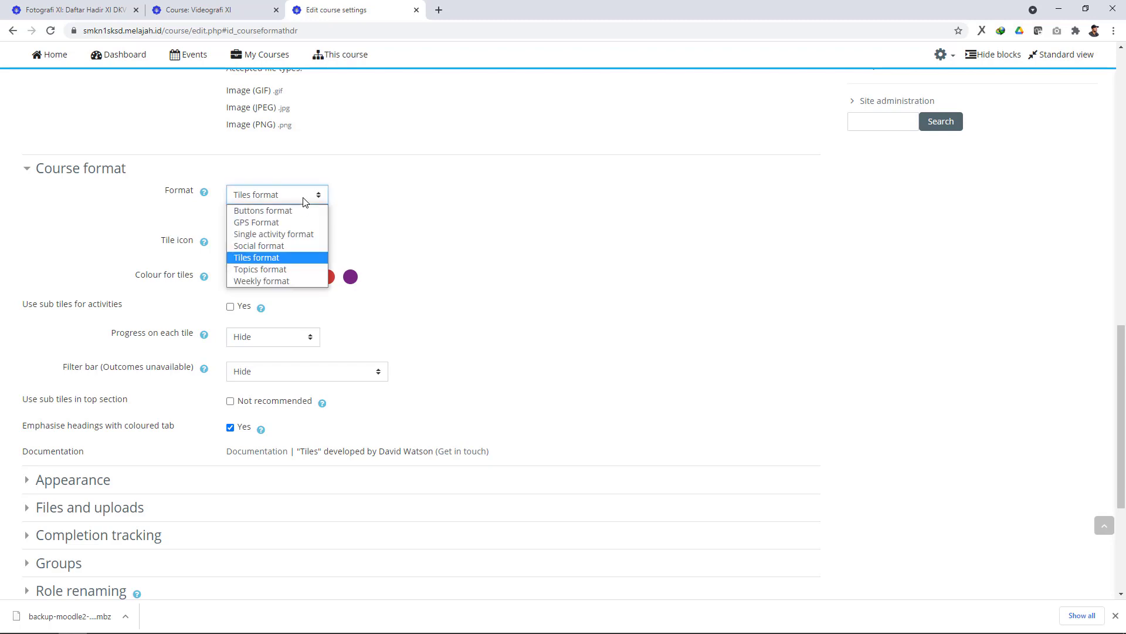
click(288, 211)
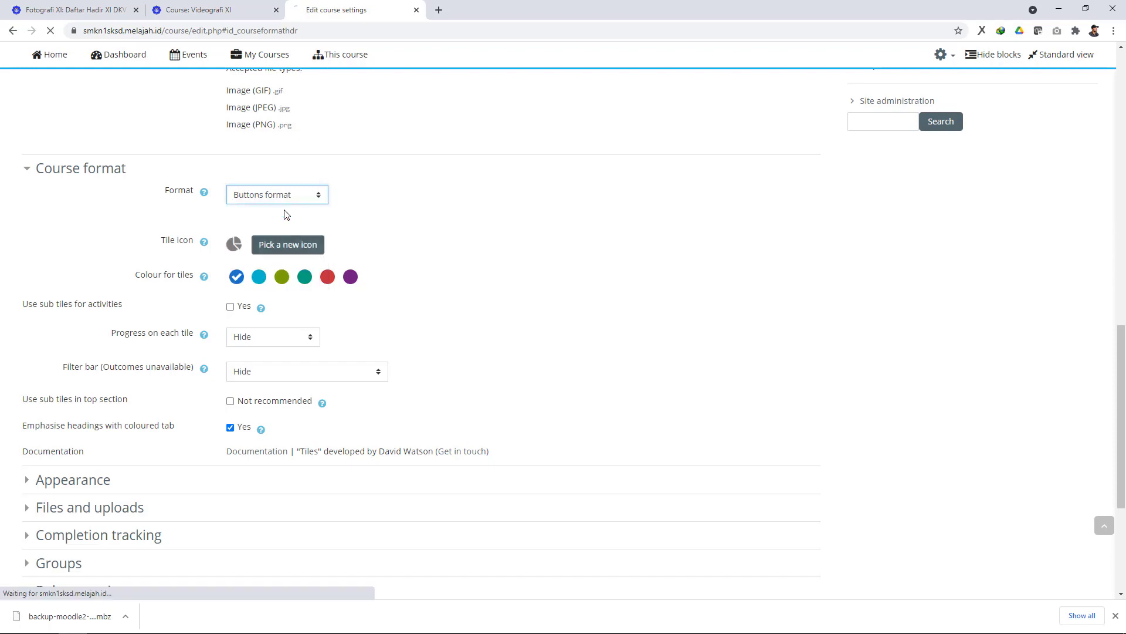
scroll(405, 330, down, 8)
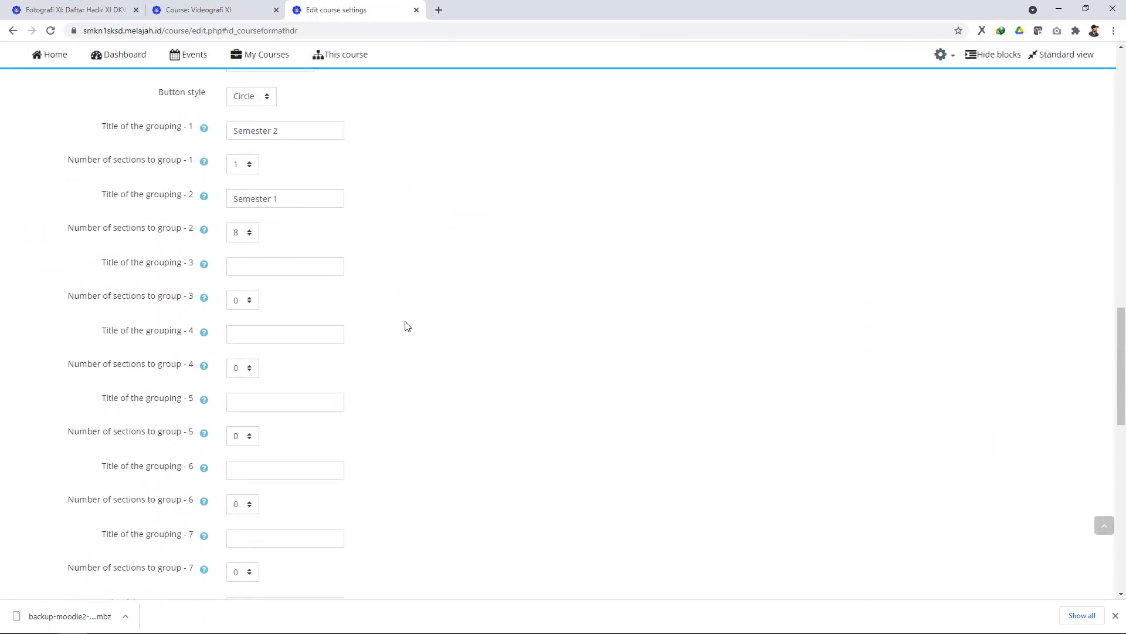
scroll(440, 270, up, 10)
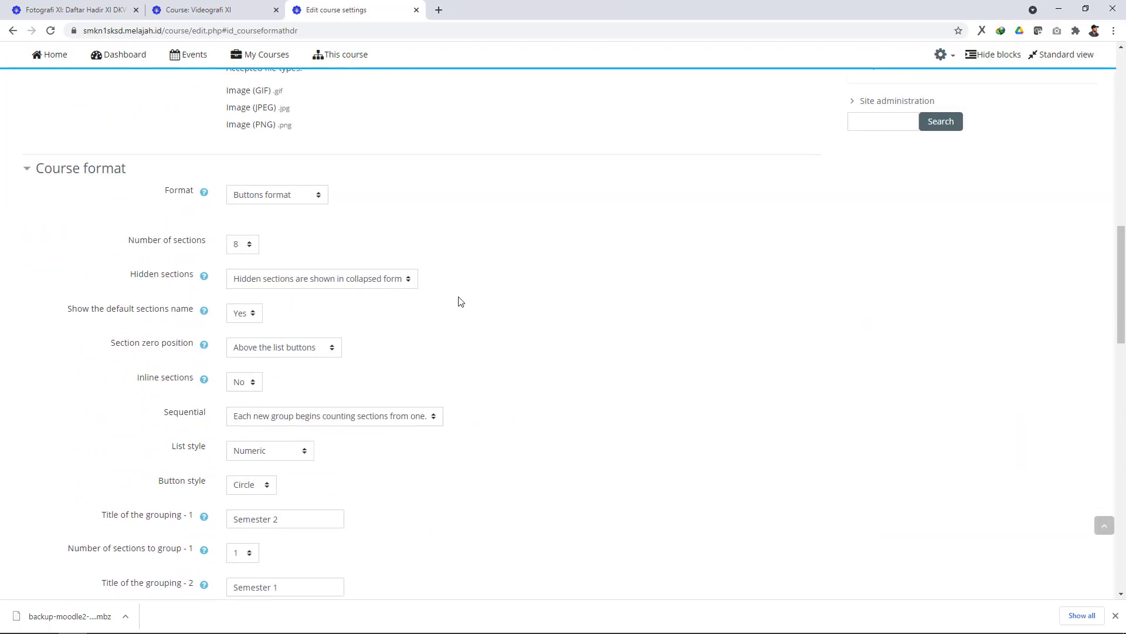